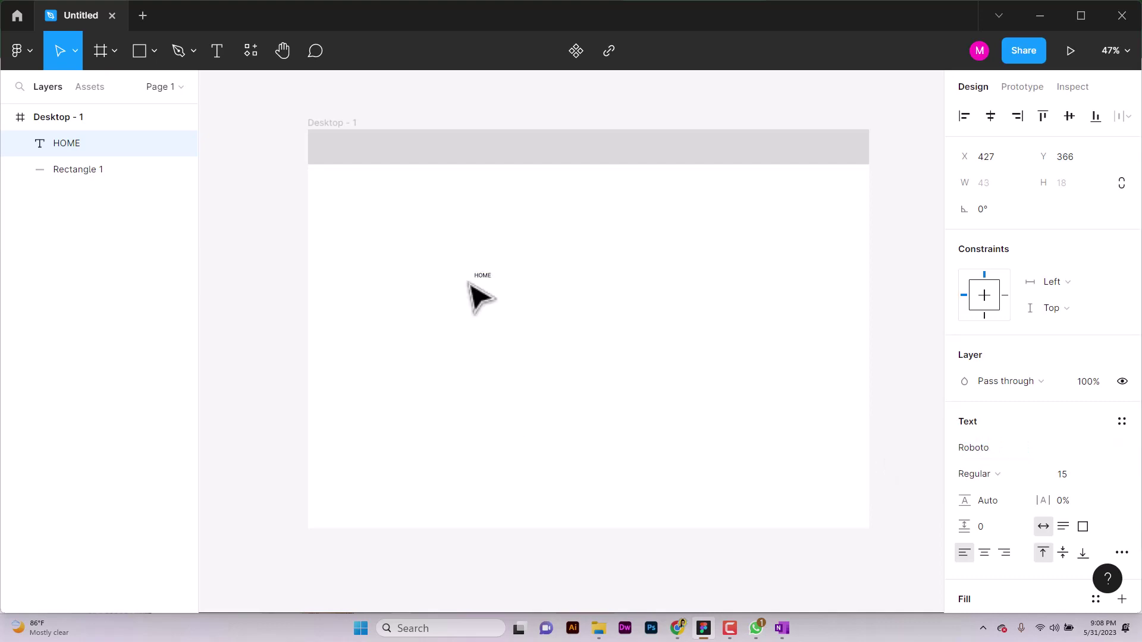
Set the HOME text to Bold with a font size of 20.
scroll(471, 298, "up", 5)
left_click(976, 474)
left_click(1043, 404)
left_click(1100, 474)
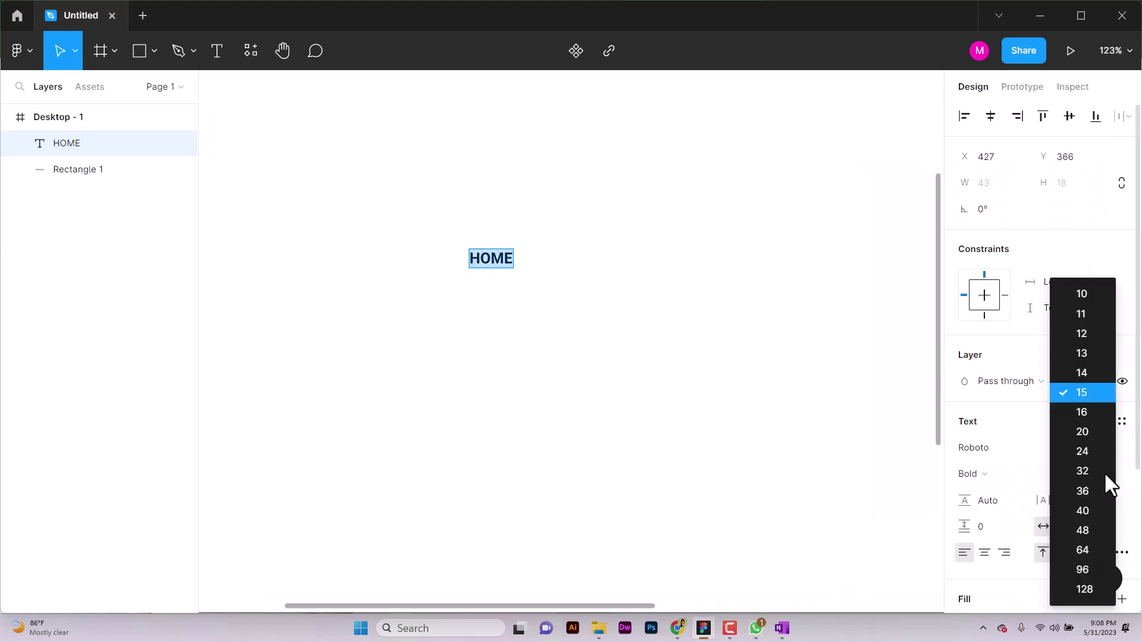
left_click(1081, 430)
scroll(565, 369, "down", 5)
key("Escape")
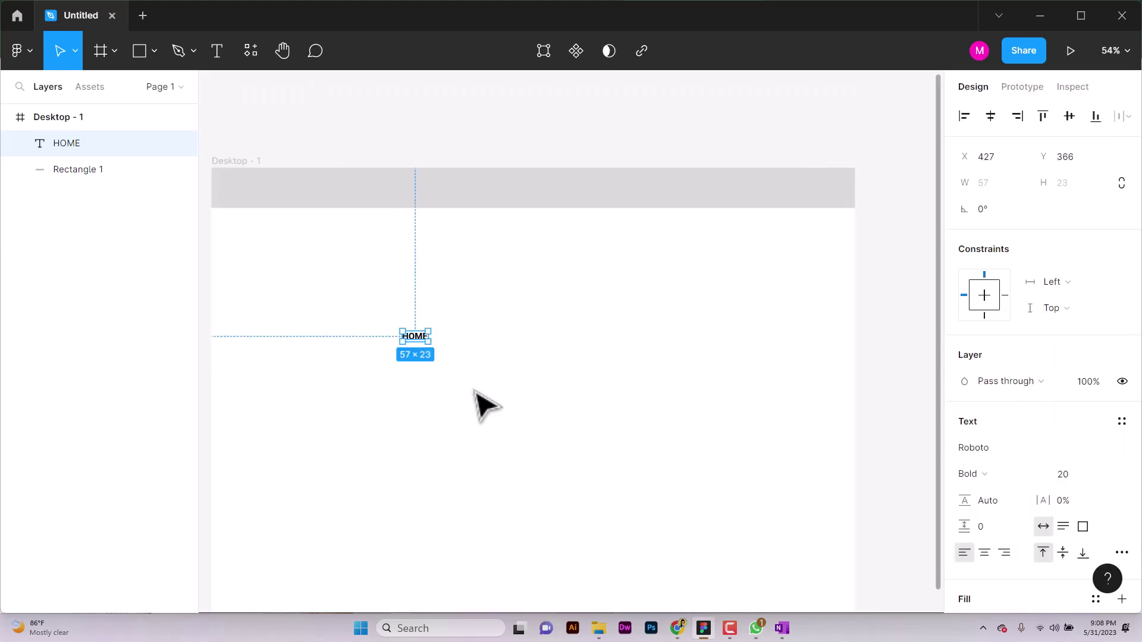
Move the HOME text into the grey header bar and set its font size to 29.
left_click_drag(427, 353, 491, 209)
left_click(1071, 474)
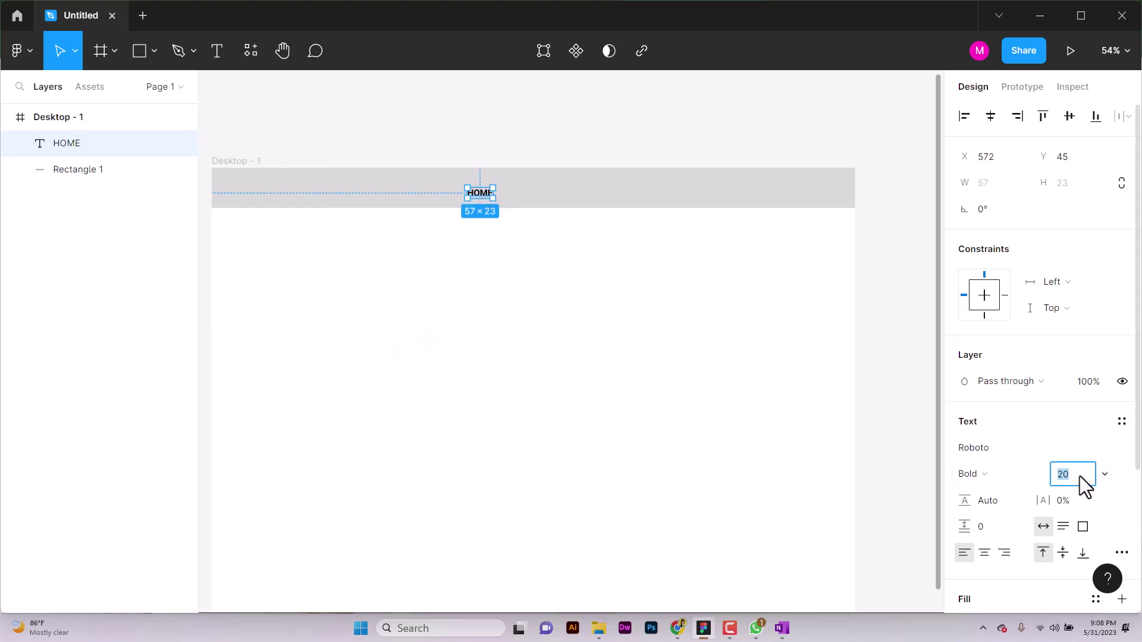
left_click(354, 319)
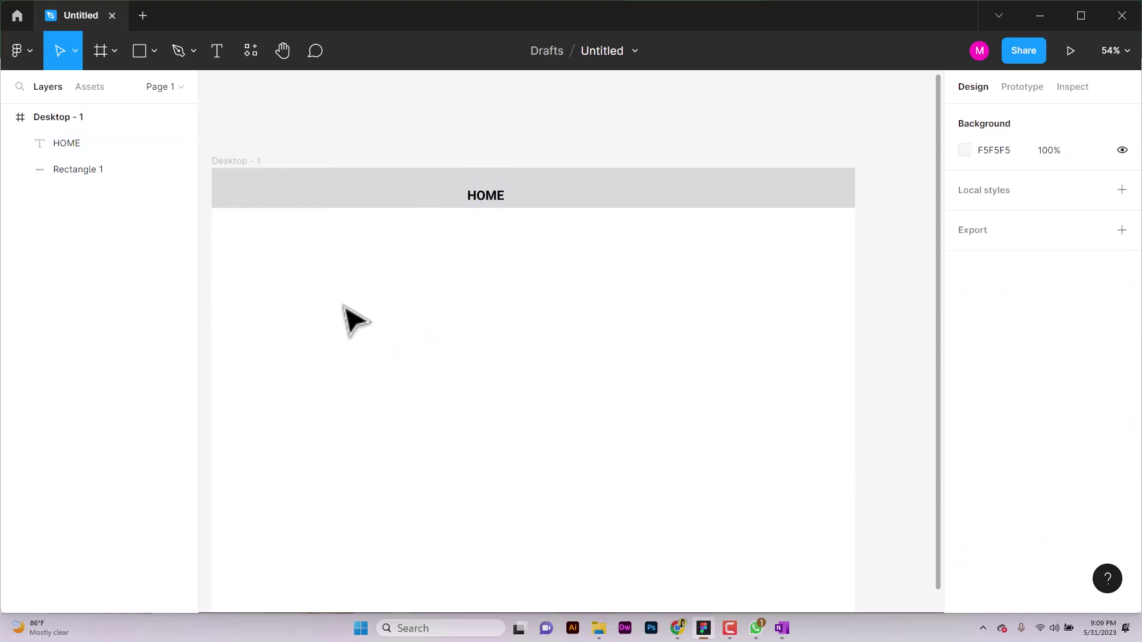
Add a layout grid of 12 columns to the Desktop - 1 frame.
left_click(127, 116)
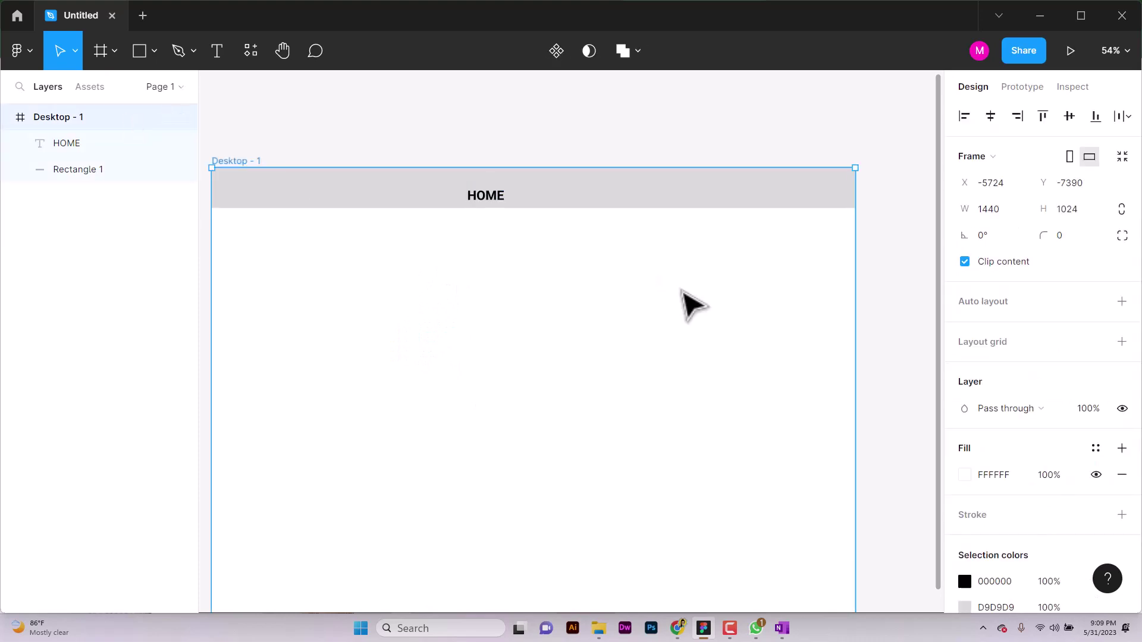
left_click(1122, 342)
left_click(965, 367)
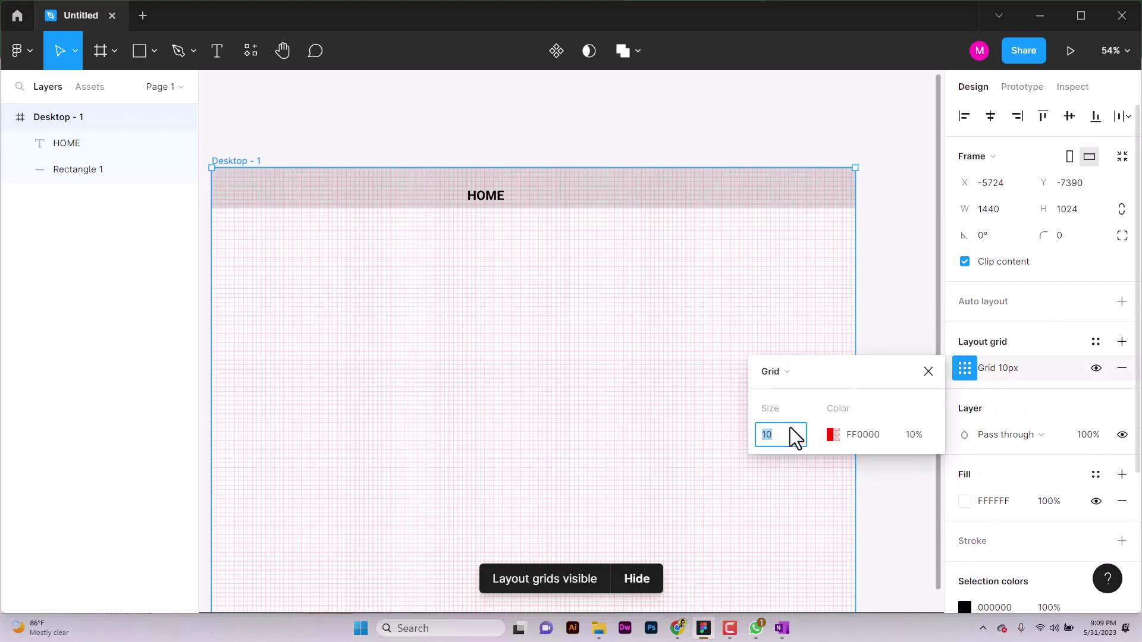
left_click(772, 371)
left_click(780, 384)
type("12")
key("Return")
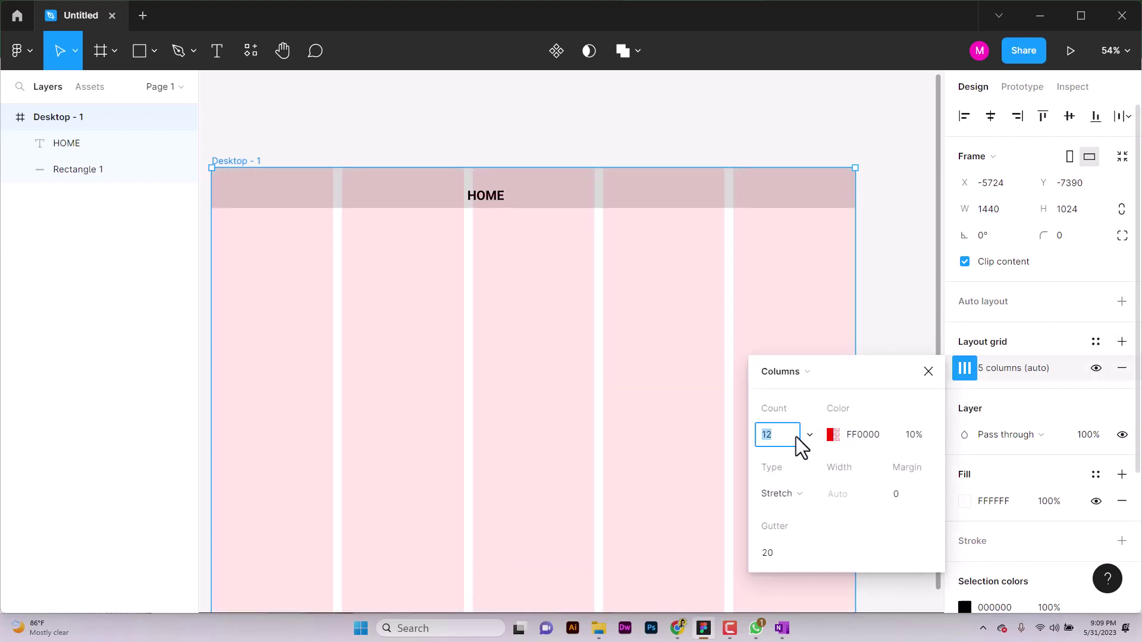
Set the column grid's type to Center with a width of 75 and a gutter of 15.
left_click(797, 493)
left_click(796, 473)
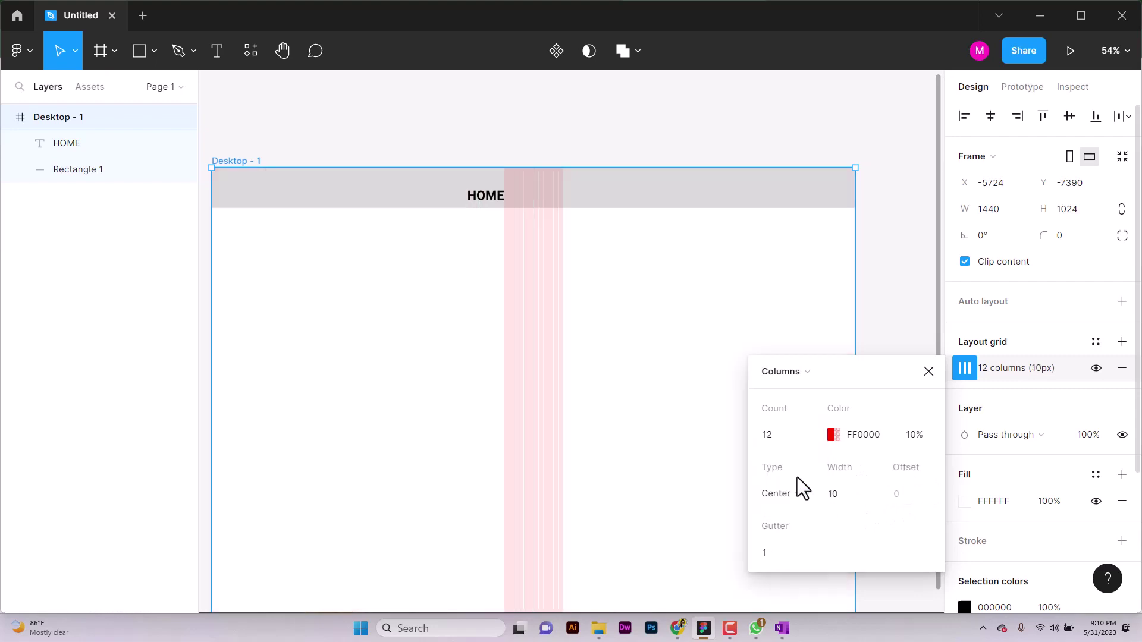
left_click(855, 492)
type("75")
key("Return")
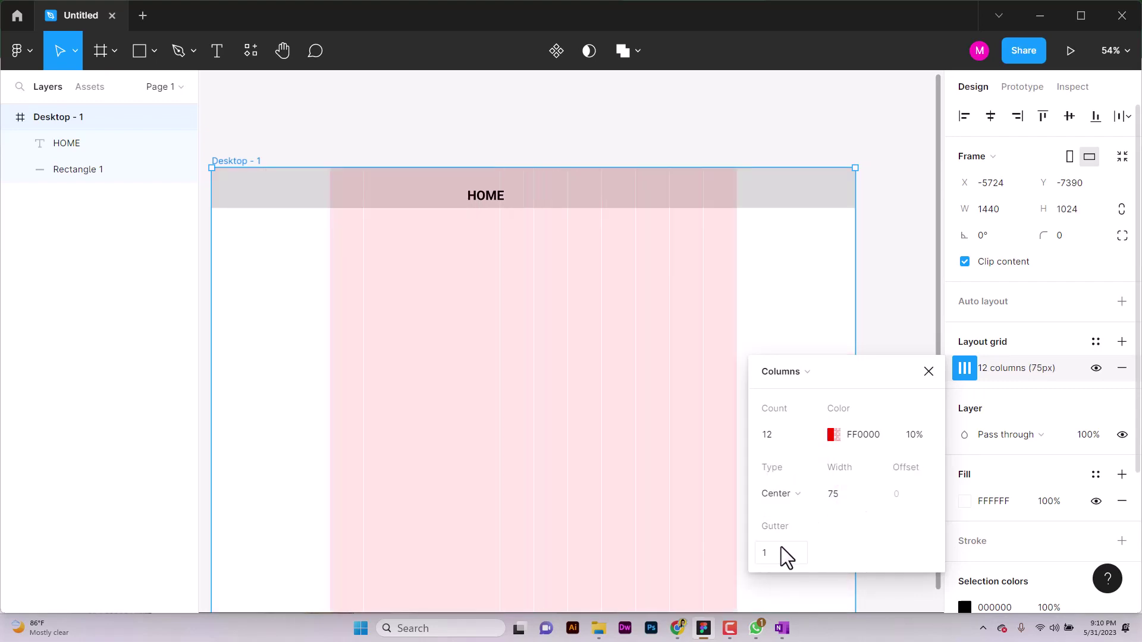
type("15")
key("Return")
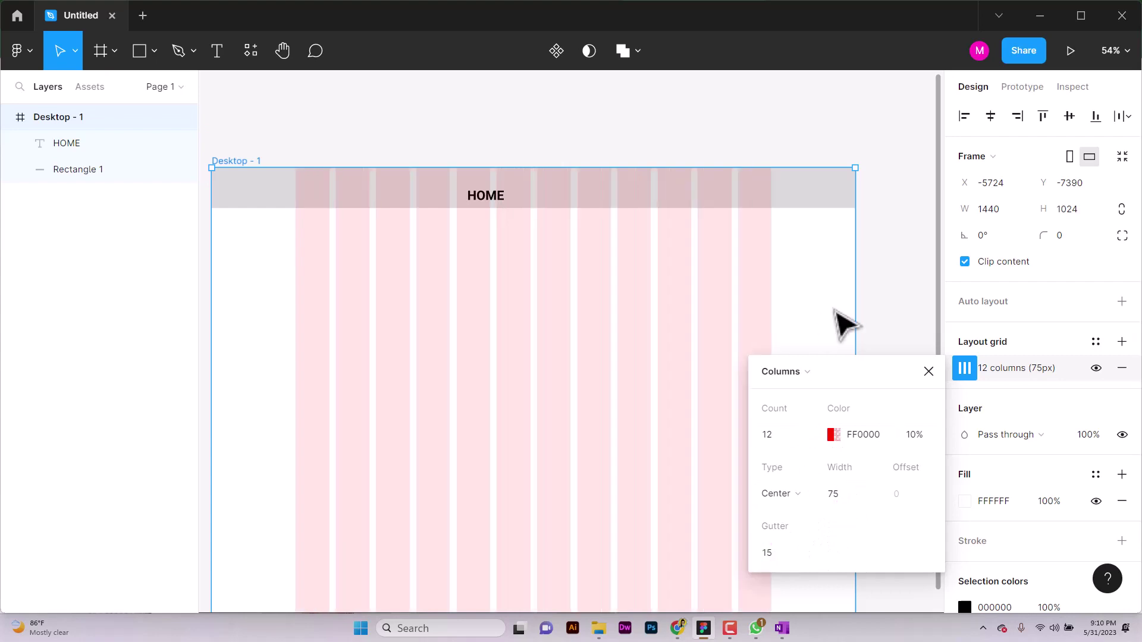
left_click(881, 305)
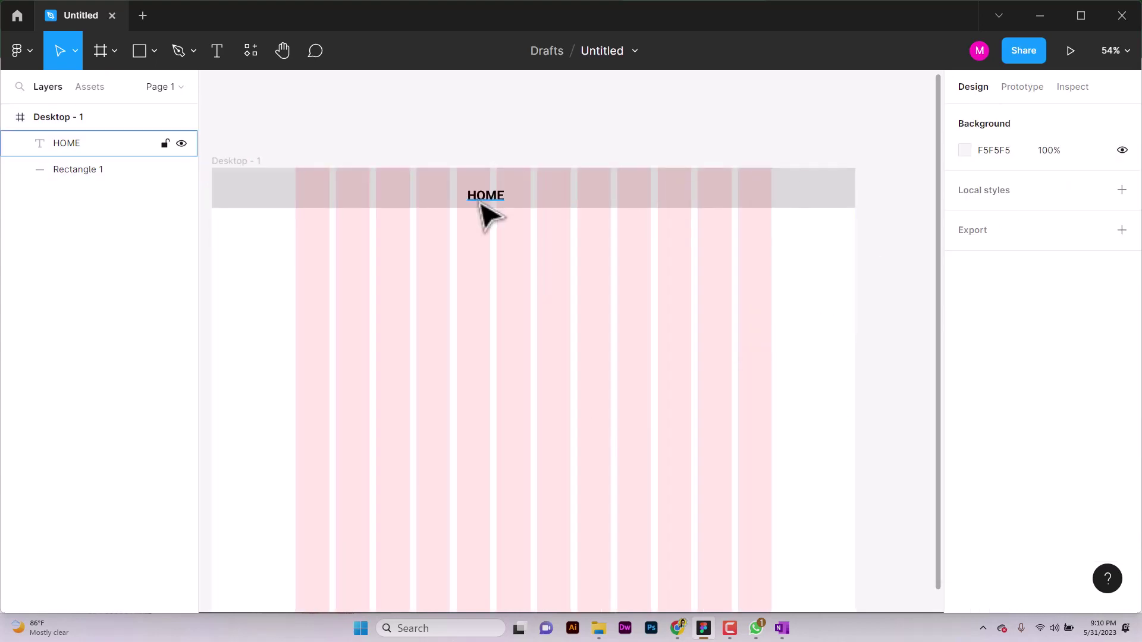
Lower the opacity of the Desktop - 1 frame's column grid colour to 5%.
left_click(104, 119)
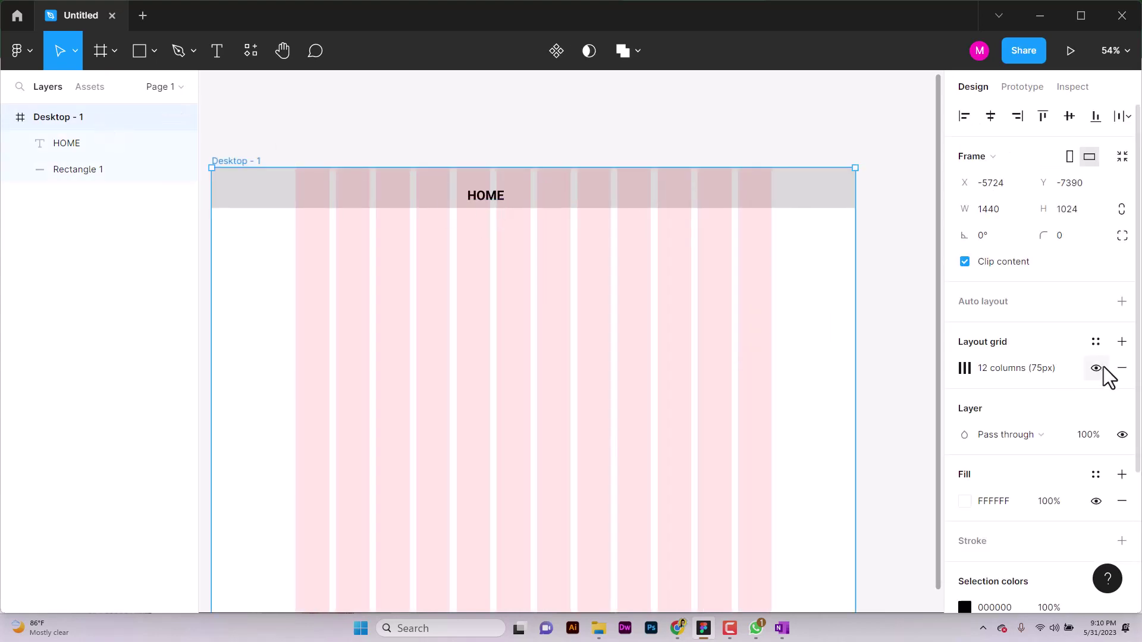
left_click(965, 367)
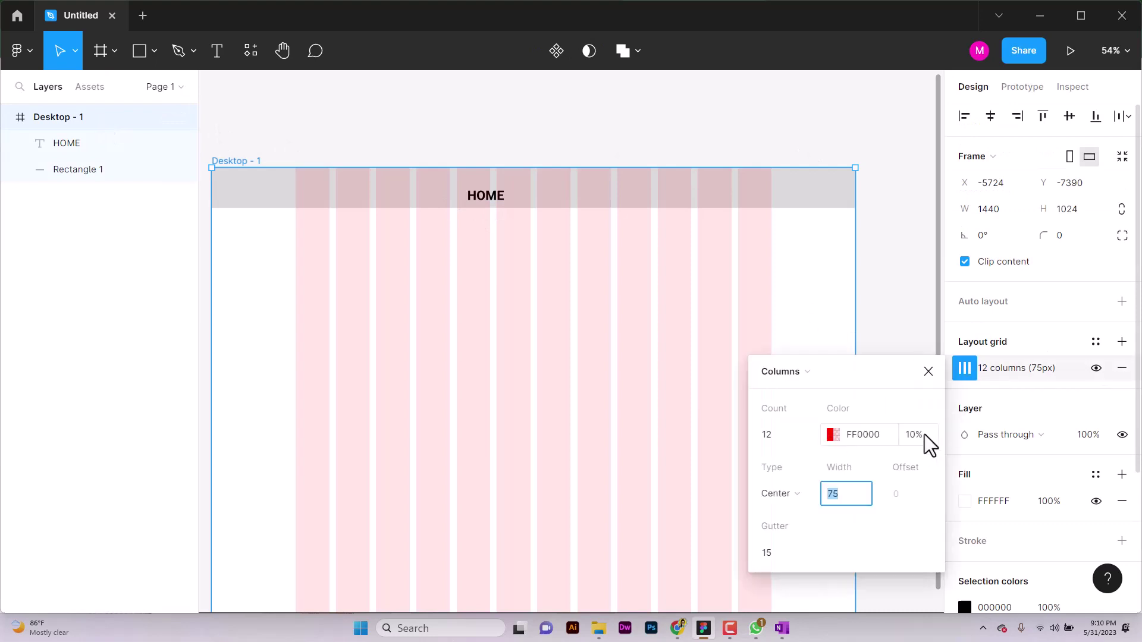
type("5")
key("Return")
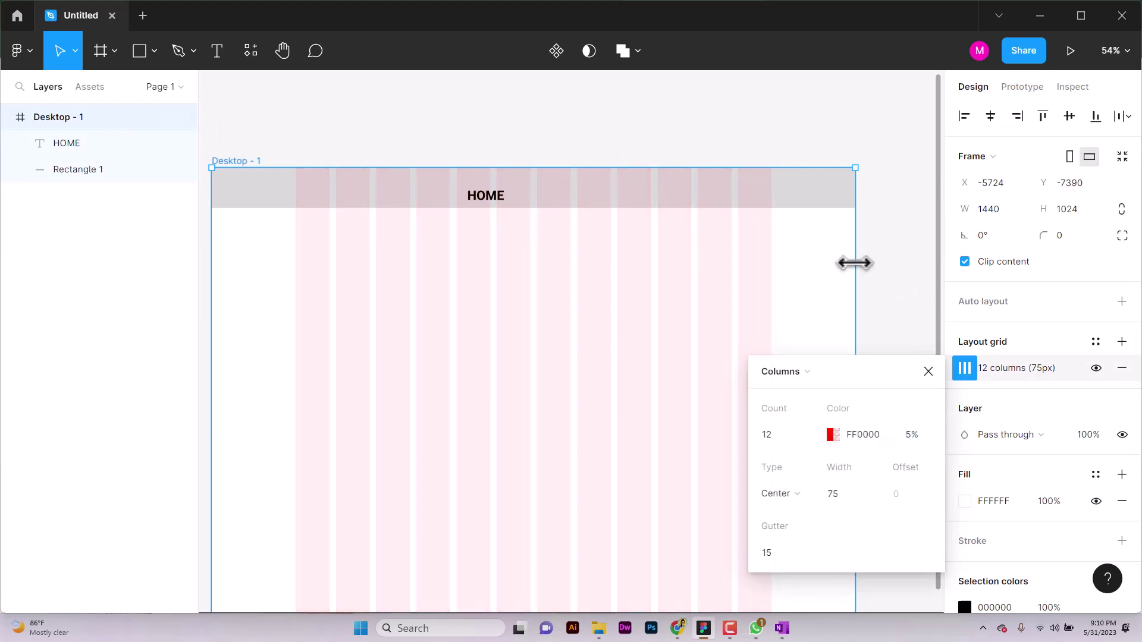
left_click(928, 372)
Snap the HOME text to the left edge of the fifth grid column and centre it vertically on the header bar.
left_click_drag(478, 201, 474, 193)
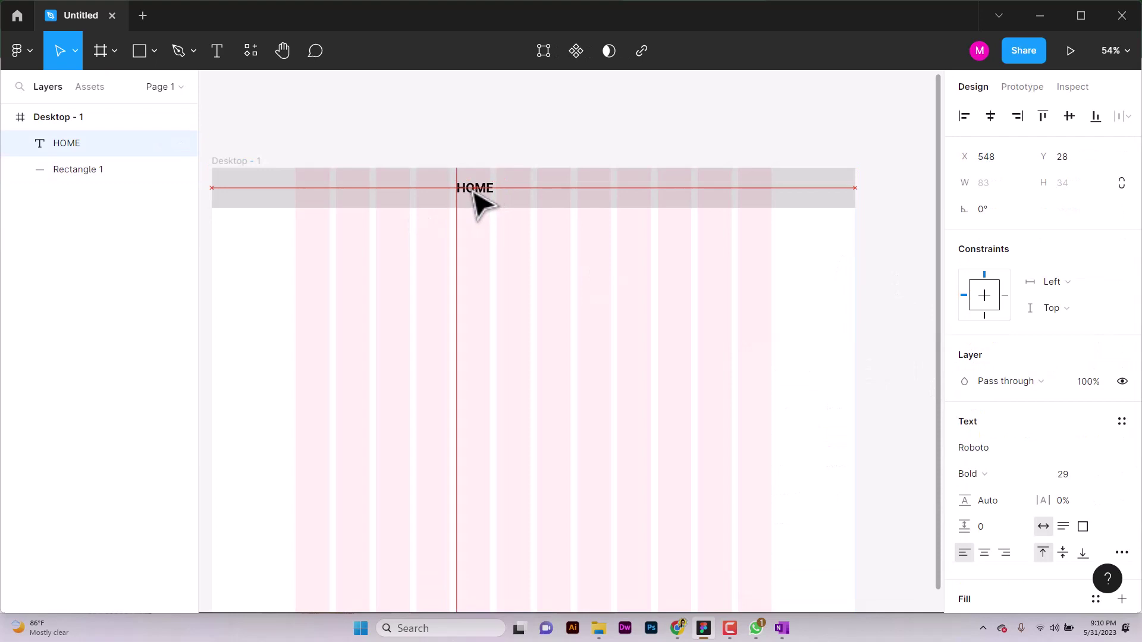
left_click(538, 189, "shift")
left_click(1069, 116)
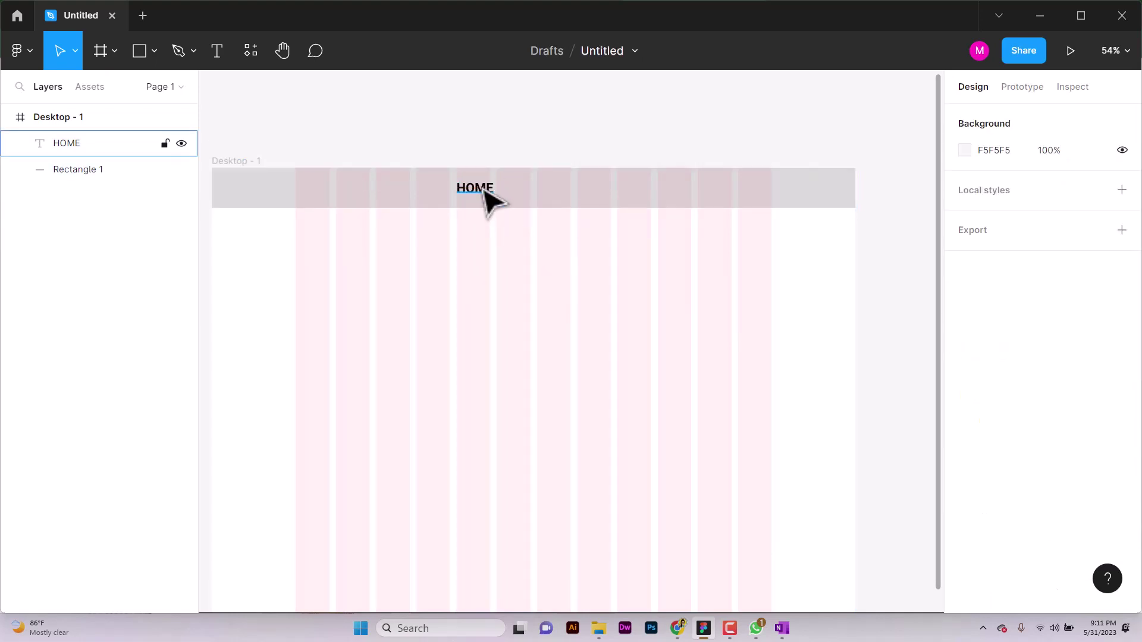
Change the HOME text's font weight to Medium.
left_click(489, 198)
left_click(991, 470)
left_click(1030, 369)
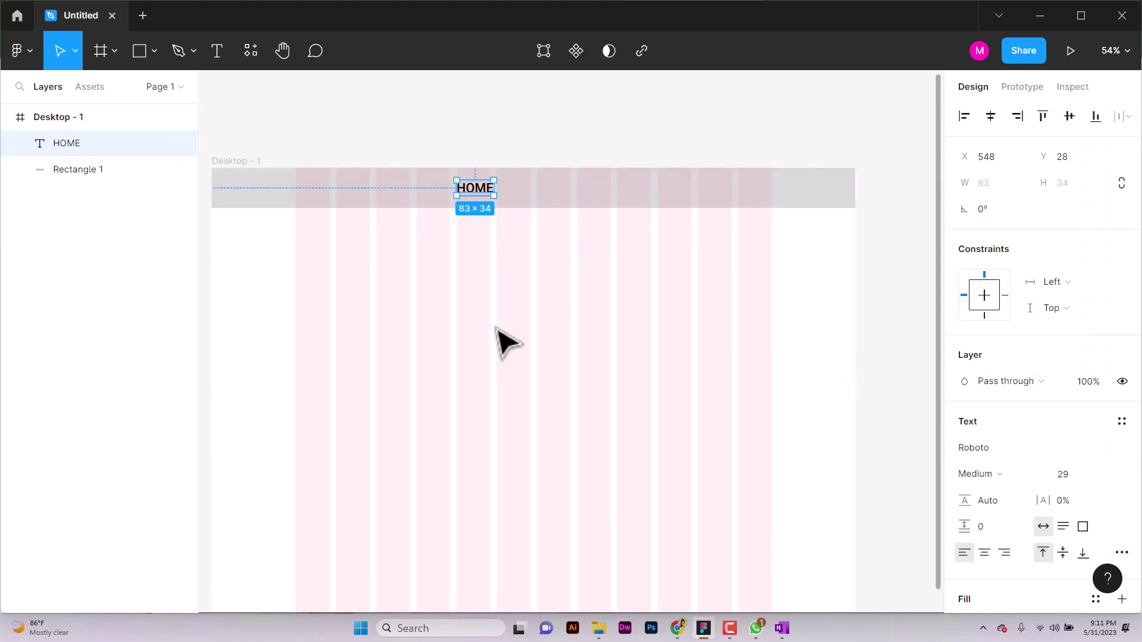
Duplicate the HOME text three times at equal intervals to its right along the header bar.
left_click_drag(510, 190, 545, 193)
key("ctrl+d")
key("ctrl+d")
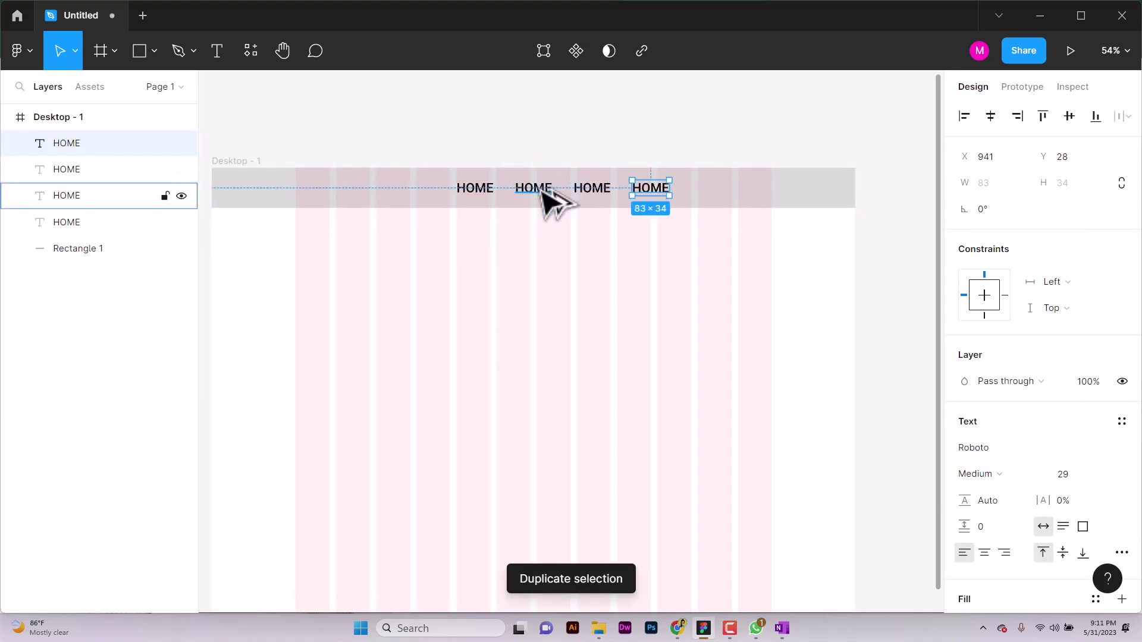
Change the three duplicated labels to MEN, CONTACT and SALE, from left to right.
double_click(540, 189)
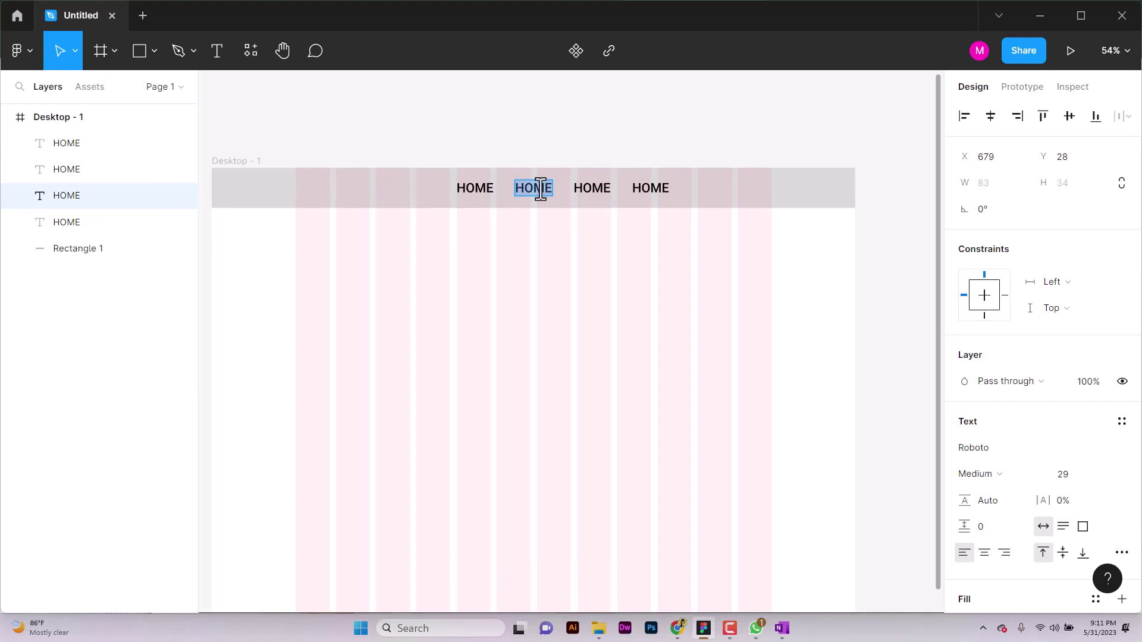
type("Men")
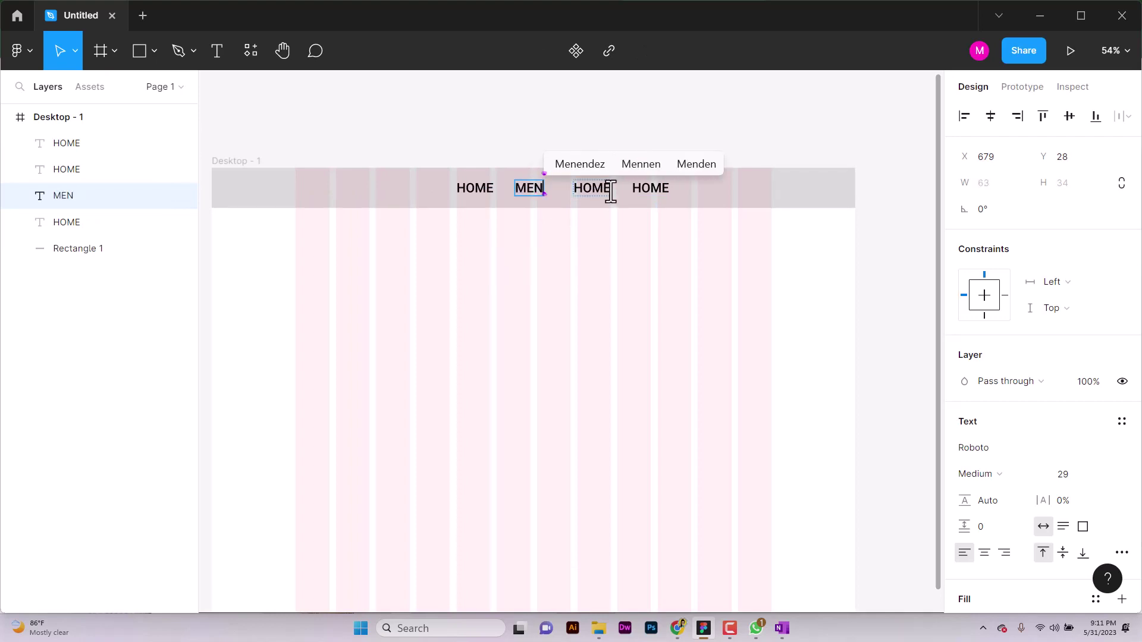
double_click(611, 193)
type("cONTACT")
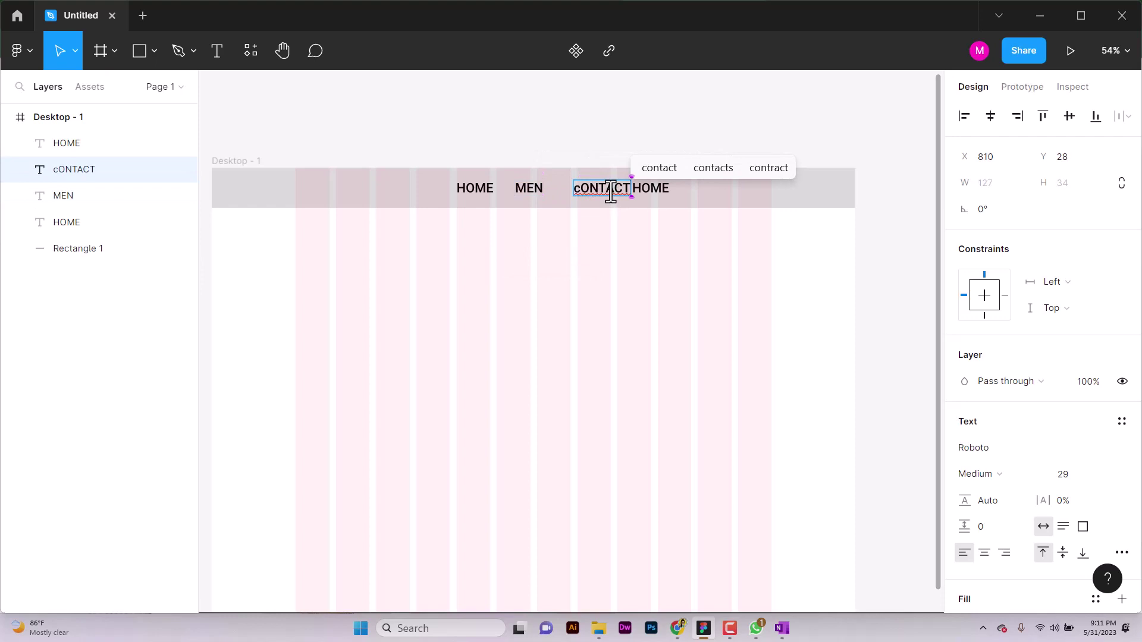
type("CONTACT")
left_click(652, 193)
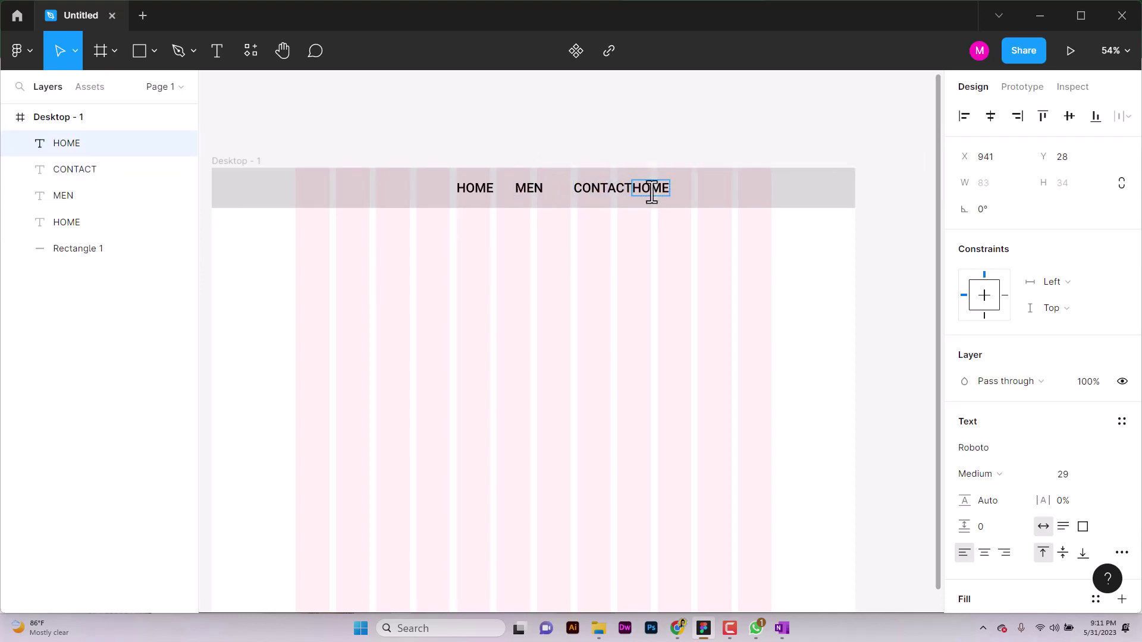
type("SALE")
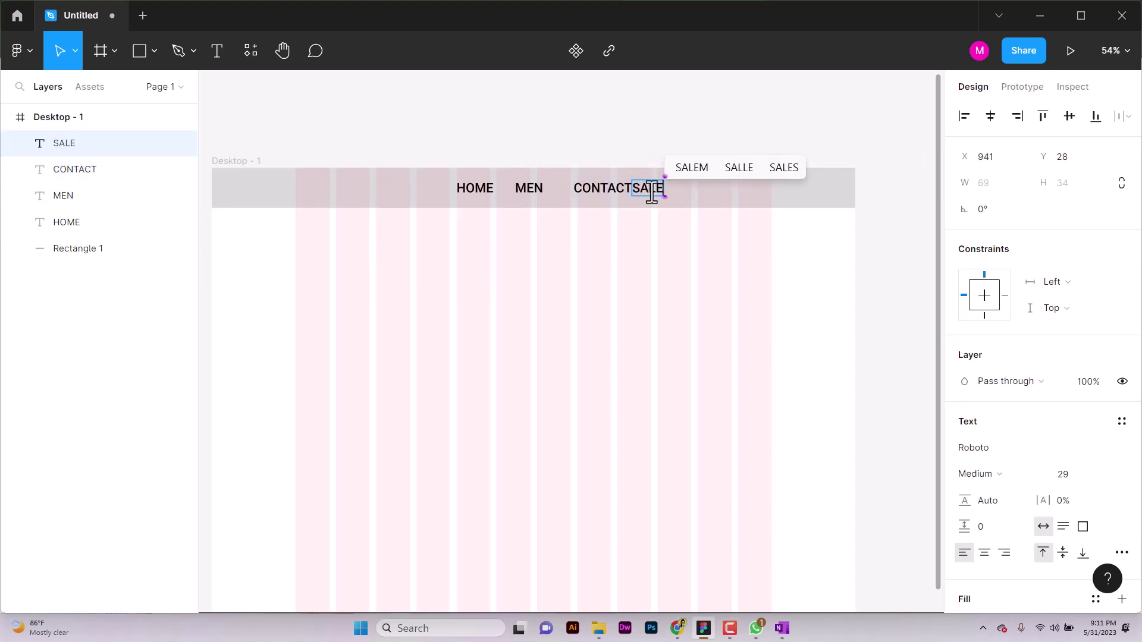
key("Escape")
Select all four menu labels and distribute their horizontal spacing evenly.
left_click(604, 196, "shift")
left_click(529, 189, "shift")
left_click(475, 189, "shift")
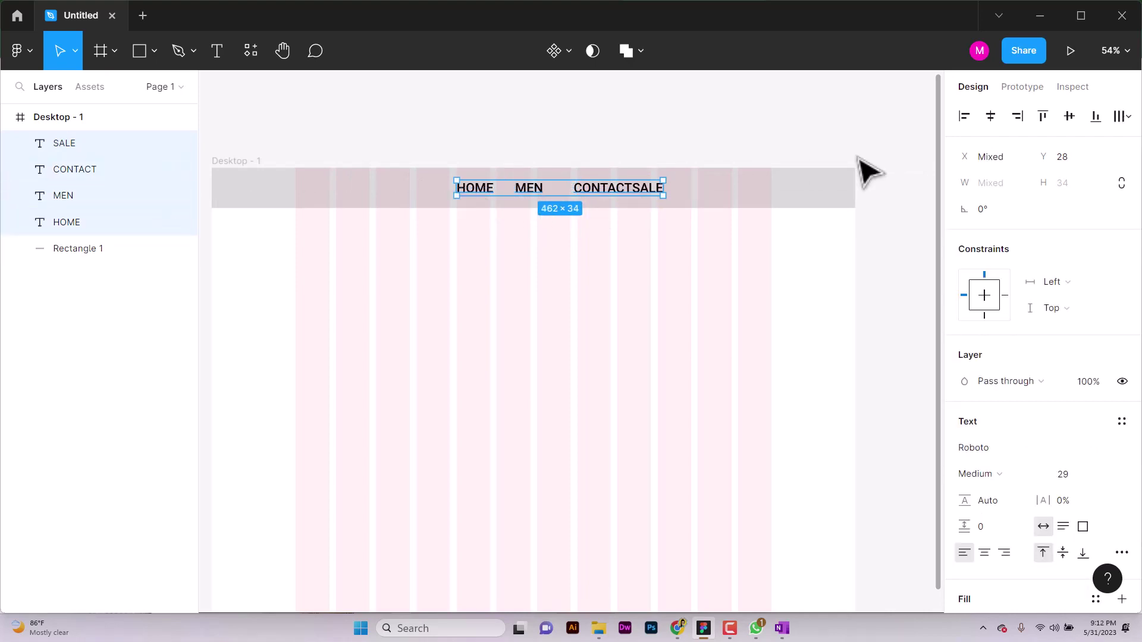
left_click(1124, 116)
left_click(945, 148)
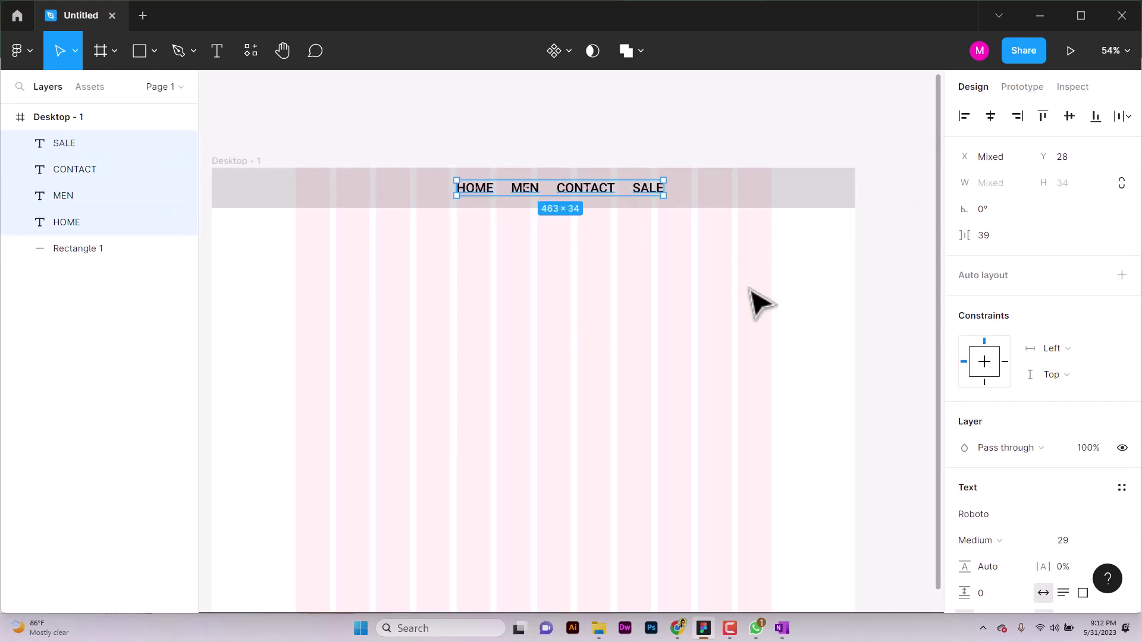
Group the four menu labels and centre the group horizontally in the frame.
left_click(990, 116)
key("ctrl+z")
key("ctrl+g")
left_click(626, 193)
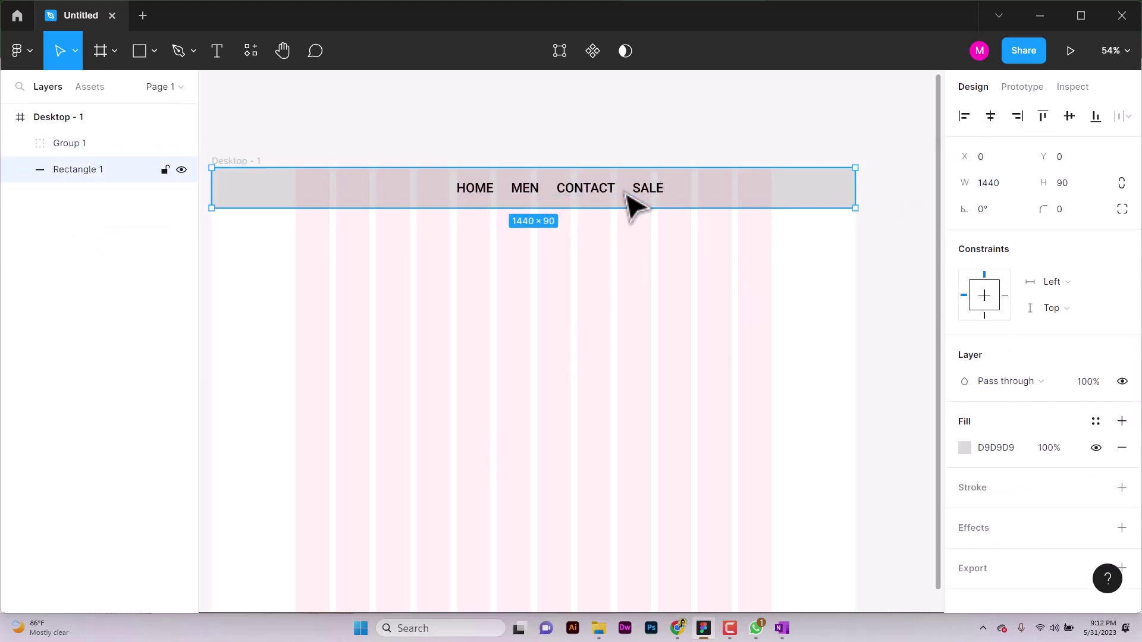
left_click(651, 191)
left_click(990, 116)
left_click(595, 147)
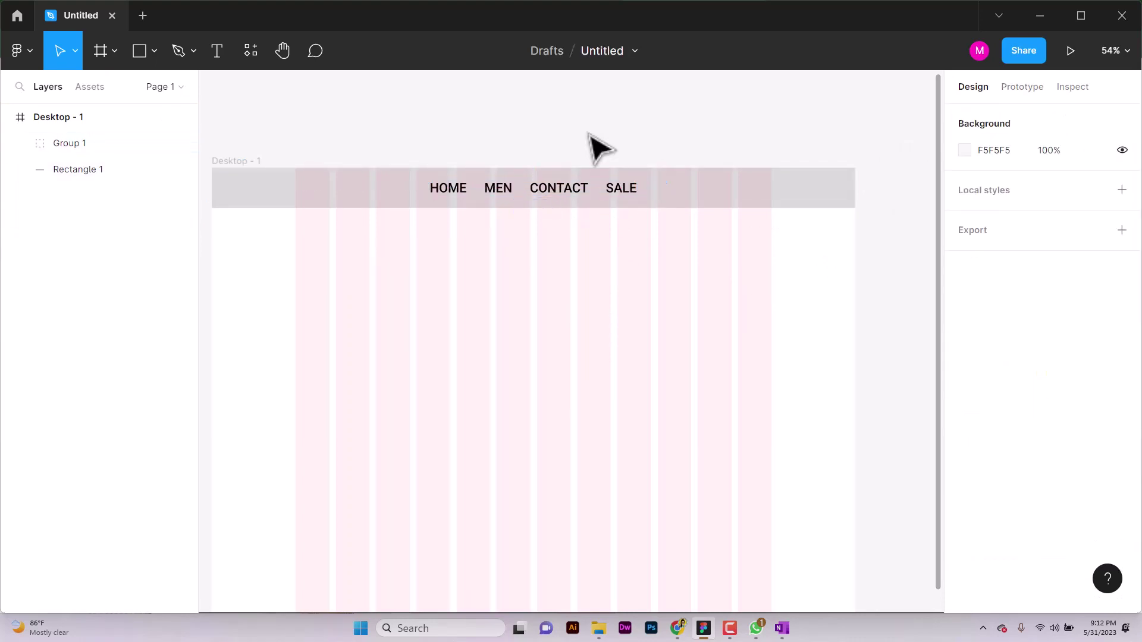
Draw a rectangle about 533 × 488 below the header, from the frame's centre to the right edge of the last grid column.
scroll(591, 136, "down", 1)
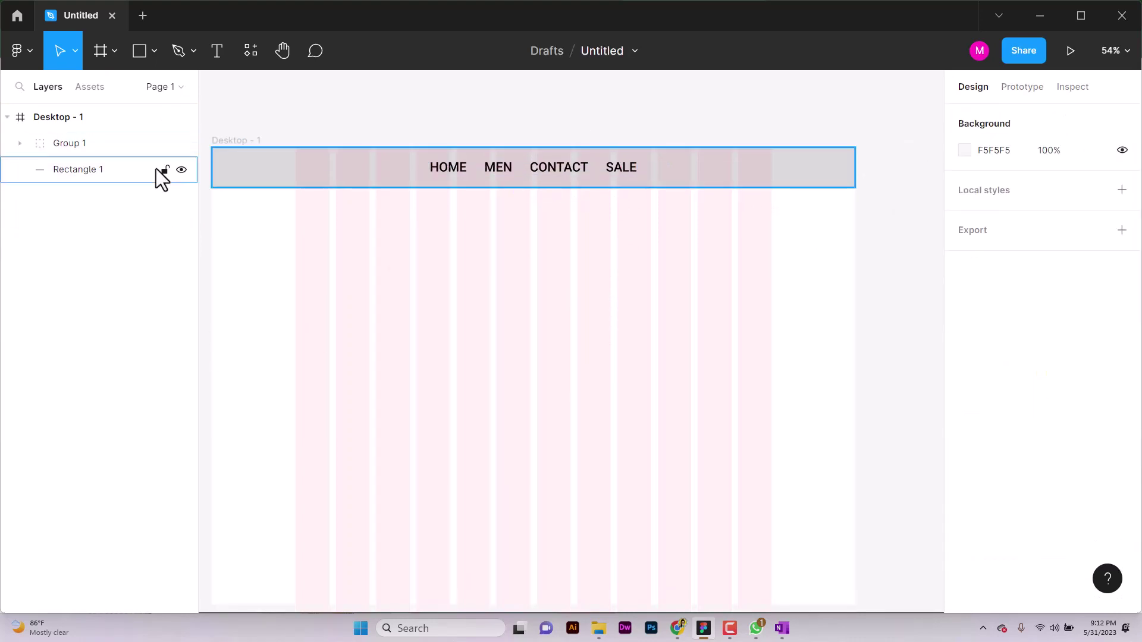
left_click(152, 53)
left_click(149, 89)
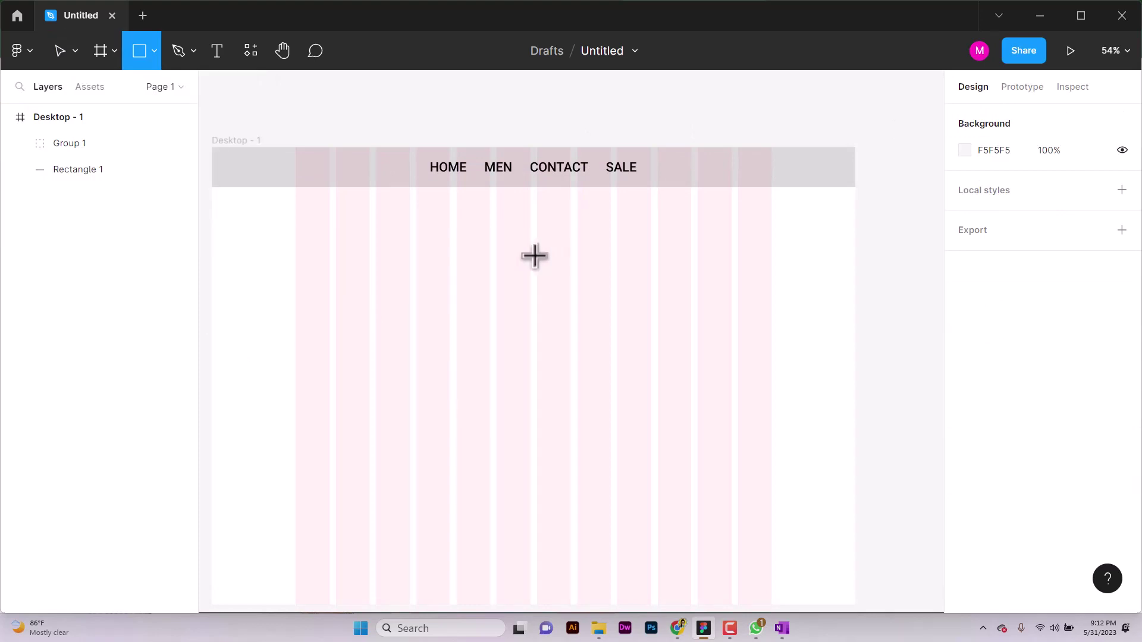
left_click_drag(533, 254, 771, 474)
Fill the new rectangle with the shoe image pngegg (1).png from the Downloads folder.
left_click(965, 447)
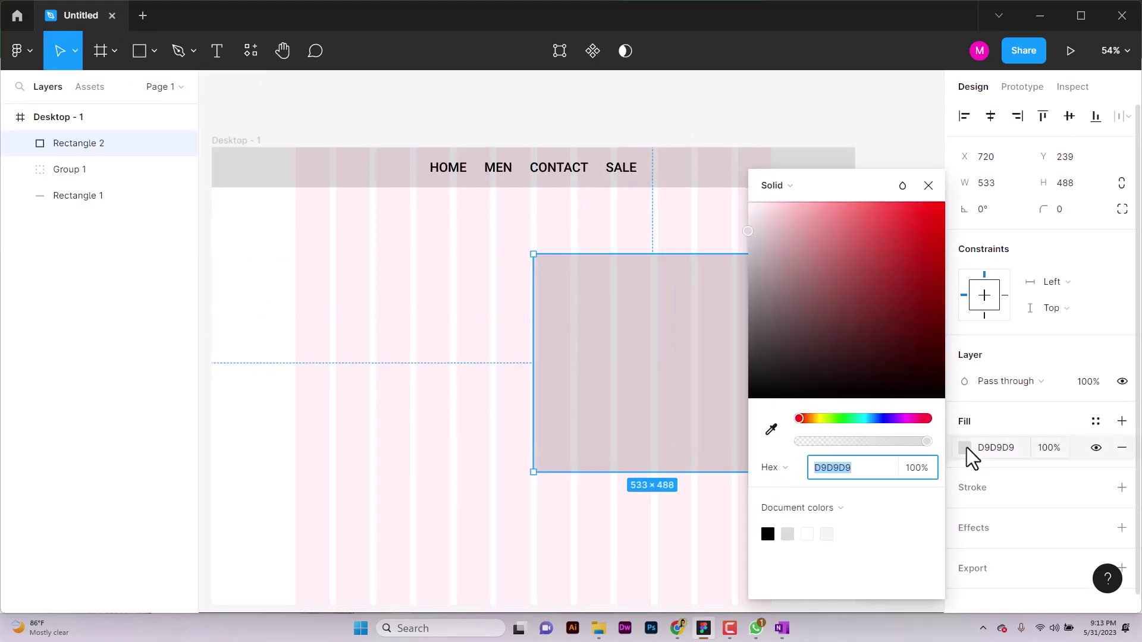
left_click(781, 185)
left_click(802, 283)
left_click(852, 296)
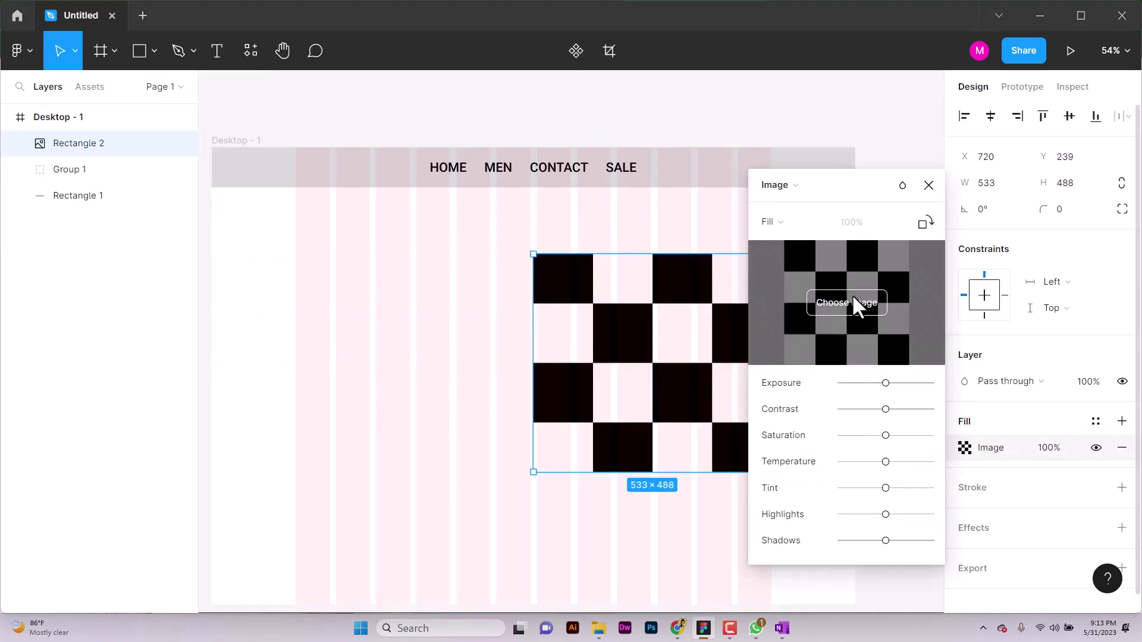
left_click(60, 236)
left_click(191, 178)
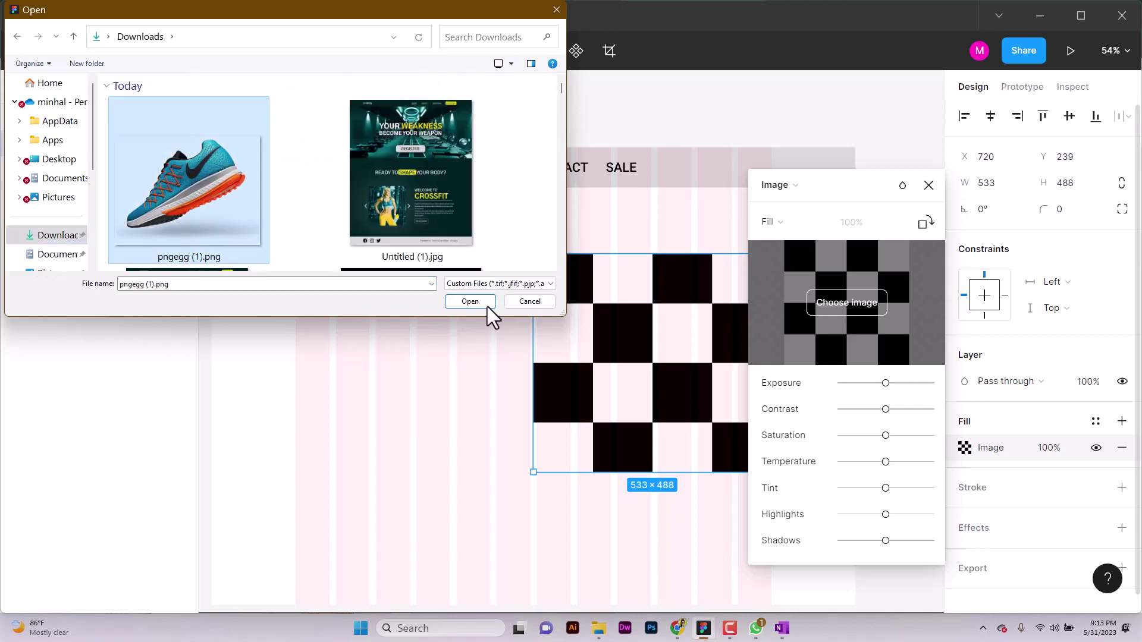
left_click(470, 302)
left_click(951, 281)
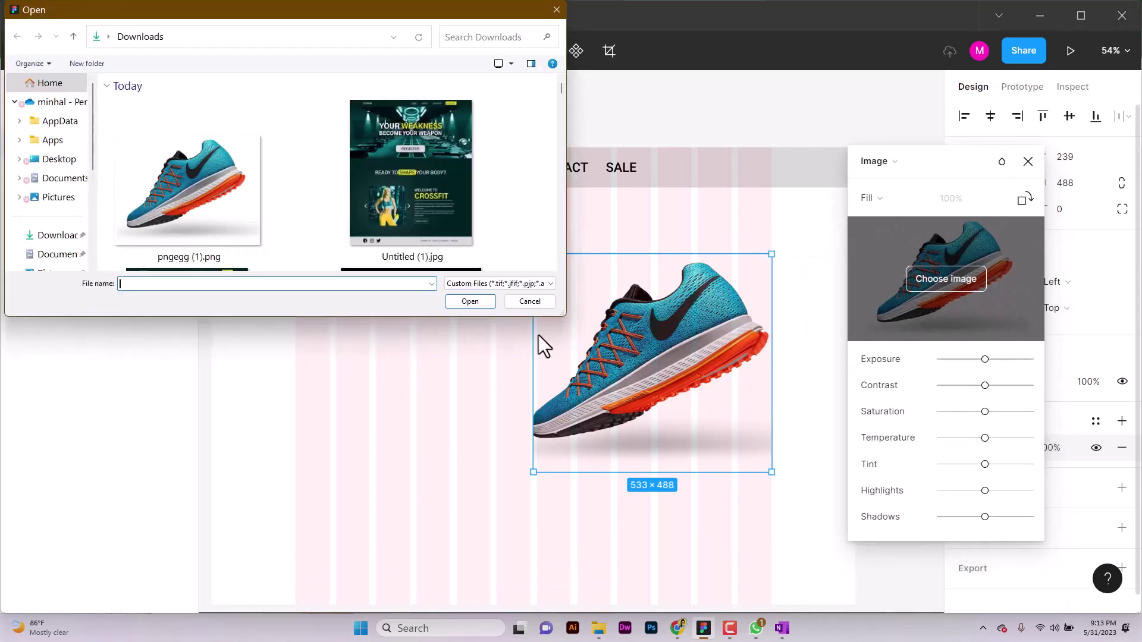
left_click(535, 299)
Adjust the shoe image by raising contrast, saturation, highlights and shadows and lowering temperature and tint, with exposure kept neutral.
mouse_move(985, 359)
left_mouse_down()
mouse_move(996, 359)
mouse_move(977, 360)
left_mouse_up()
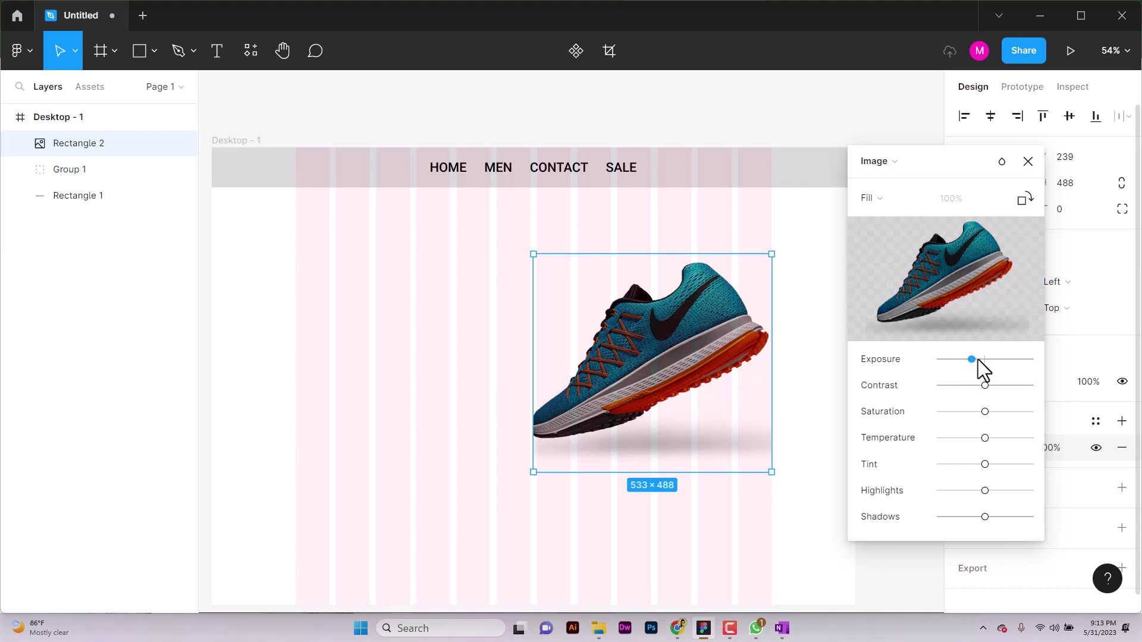
left_click(997, 412)
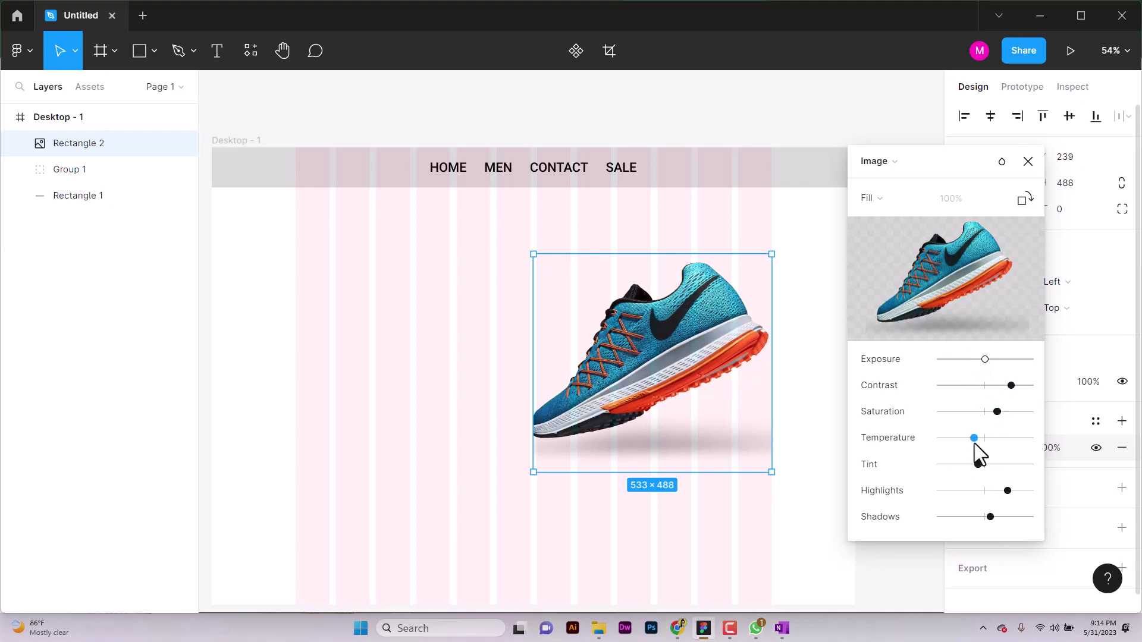
Enlarge the shoe image to about 720 × 541.86, move it down to Y 292 and close its image settings.
left_click_drag(534, 364, 442, 383)
left_click_drag(613, 243, 614, 220)
left_click_drag(633, 301, 665, 352)
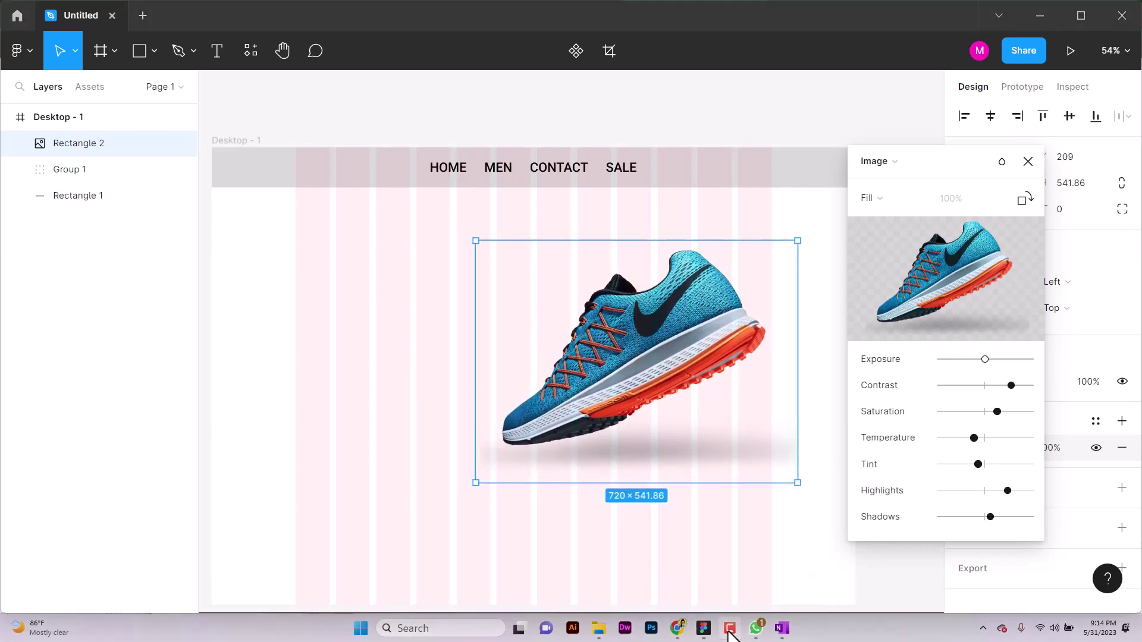
left_click_drag(612, 416, 615, 439)
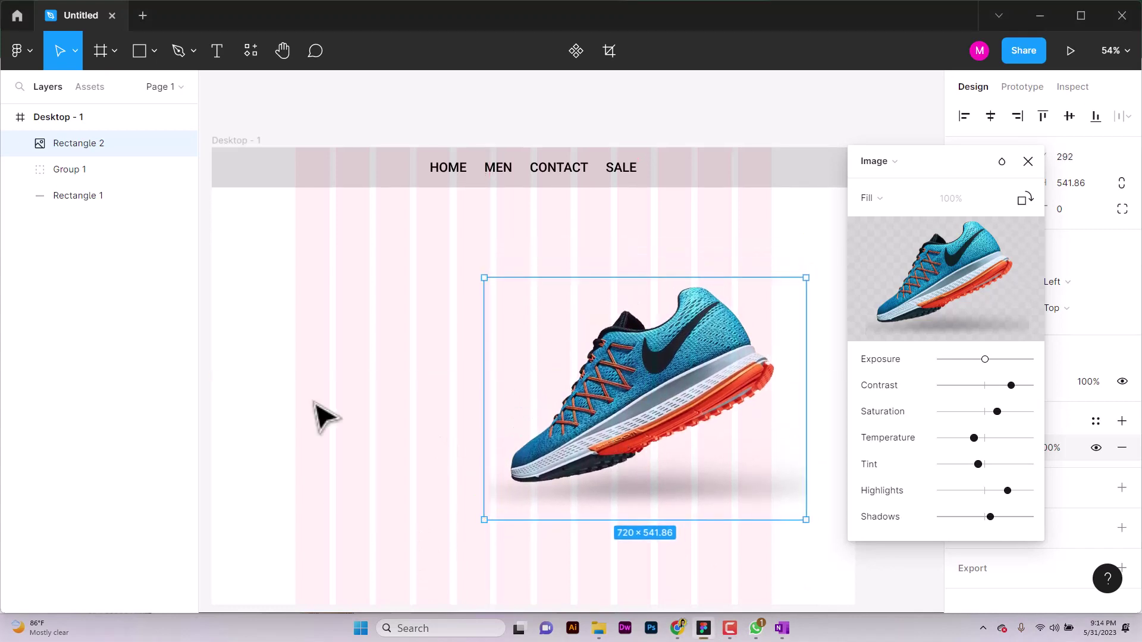
left_click(1028, 162)
Add the two-line heading "DISCOVER & SHOP THE TREND" at the first grid column beside the shoe and make it Bold.
key("t")
left_click(297, 301)
type("DISCOVER & SHOP THE TREND")
key("Escape")
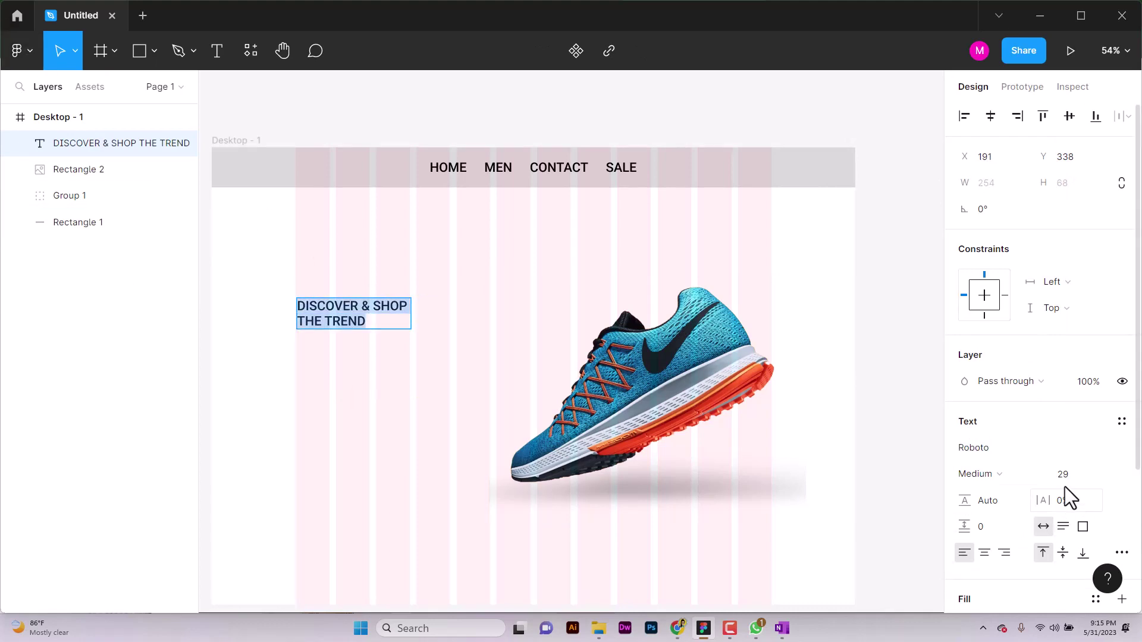
left_click(1040, 474)
left_click(1058, 408)
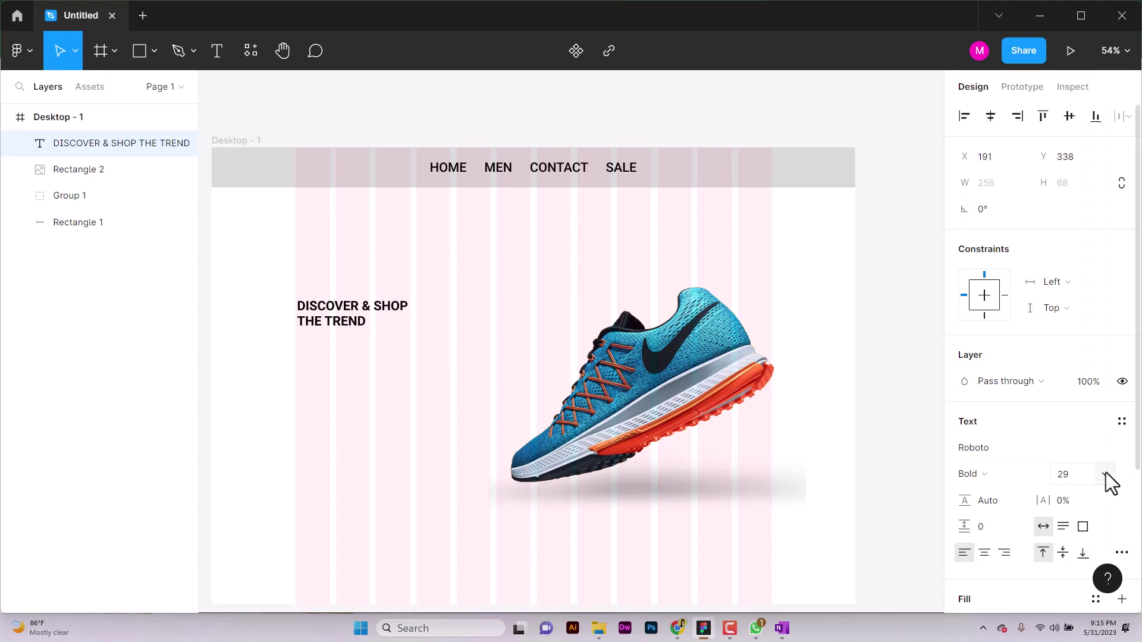
Increase the heading's font size to 57 and move the heading up closer to the header.
left_click(1073, 475)
key("Up")
key("Up")
key("Up")
key("Up")
key("Up")
key("Up")
key("Up")
key("Up")
key("Up")
key("Up")
key("Up")
key("Up")
key("Up")
key("Up")
key("Up")
key("Up")
key("Up")
key("Up")
key("Up")
key("Up")
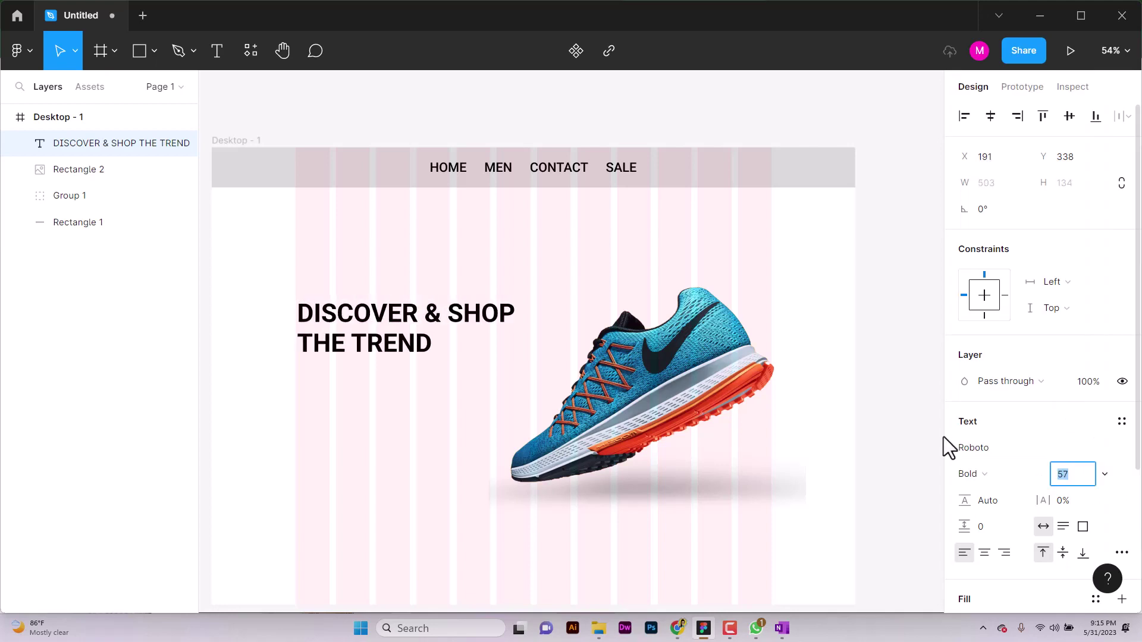
left_click_drag(387, 320, 396, 265)
Change the header rectangle's fill to the off-white F7F6F6.
left_click(360, 179)
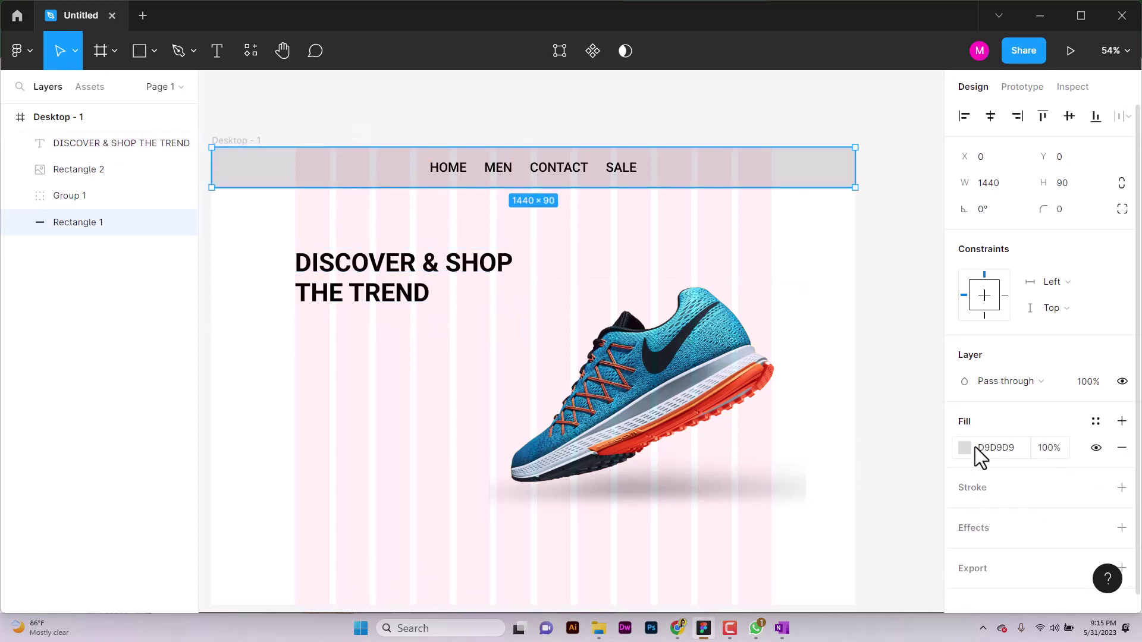
left_click(965, 447)
mouse_move(751, 224)
left_mouse_down()
mouse_move(748, 204)
mouse_move(749, 216)
left_mouse_up()
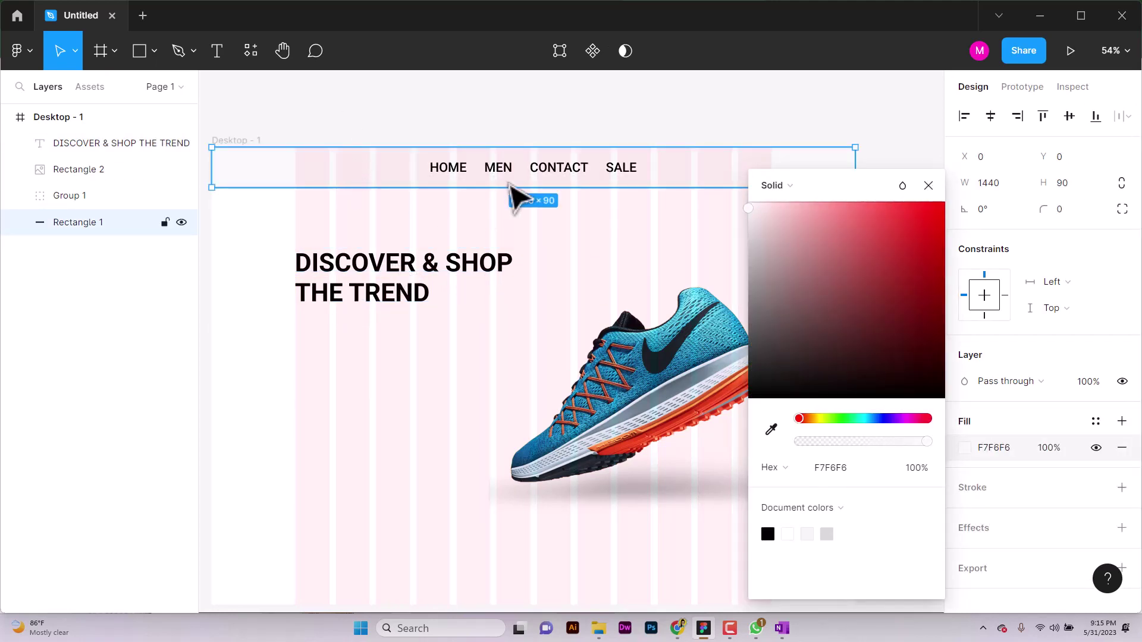
Extend the header rectangle down to 1440 × 1024 so it covers the whole frame, and close its fill settings.
left_click_drag(510, 187, 588, 228)
scroll(530, 482, "down", 5)
scroll(587, 228, "up", 4)
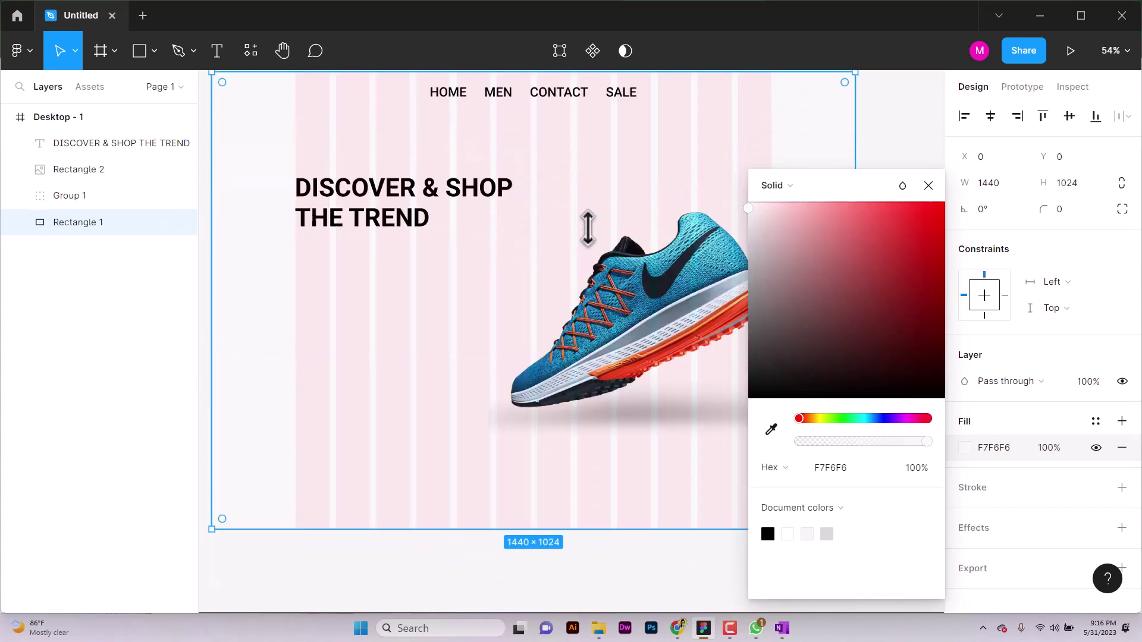
left_click(928, 186)
Enlarge the shoe image to about 1026 × 802 and position it beneath the menu at about X 403, Y 127.
left_click(684, 428)
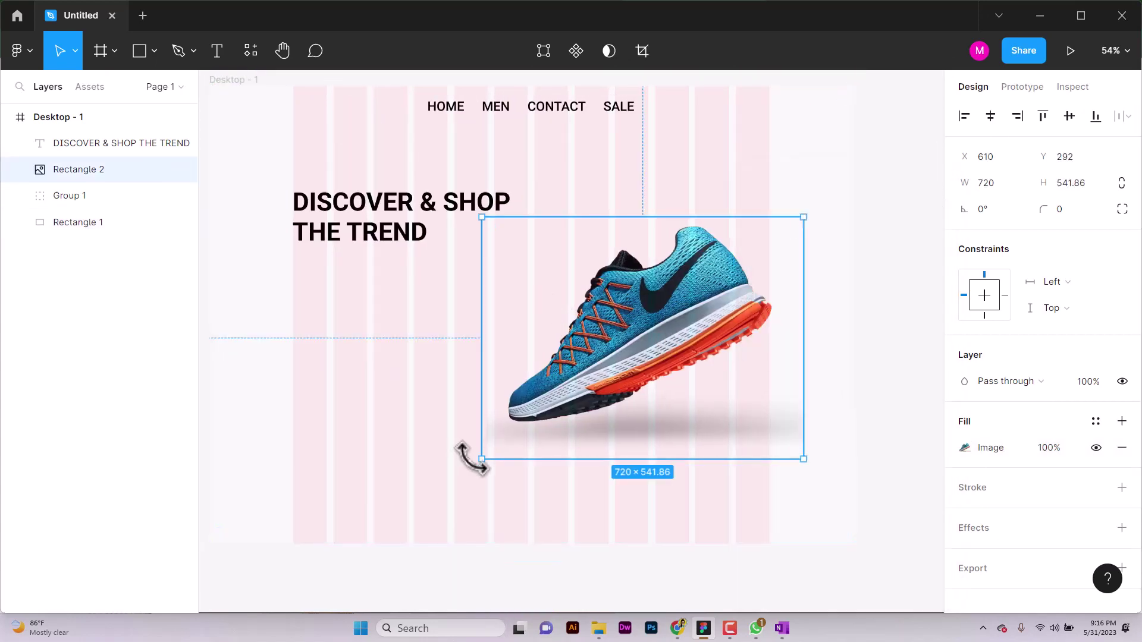
left_click_drag(472, 458, 416, 501)
left_click_drag(625, 360, 629, 342)
left_click_drag(814, 327, 883, 319)
left_click_drag(727, 332, 696, 339)
left_click_drag(621, 207, 619, 142)
left_click_drag(668, 301, 660, 305)
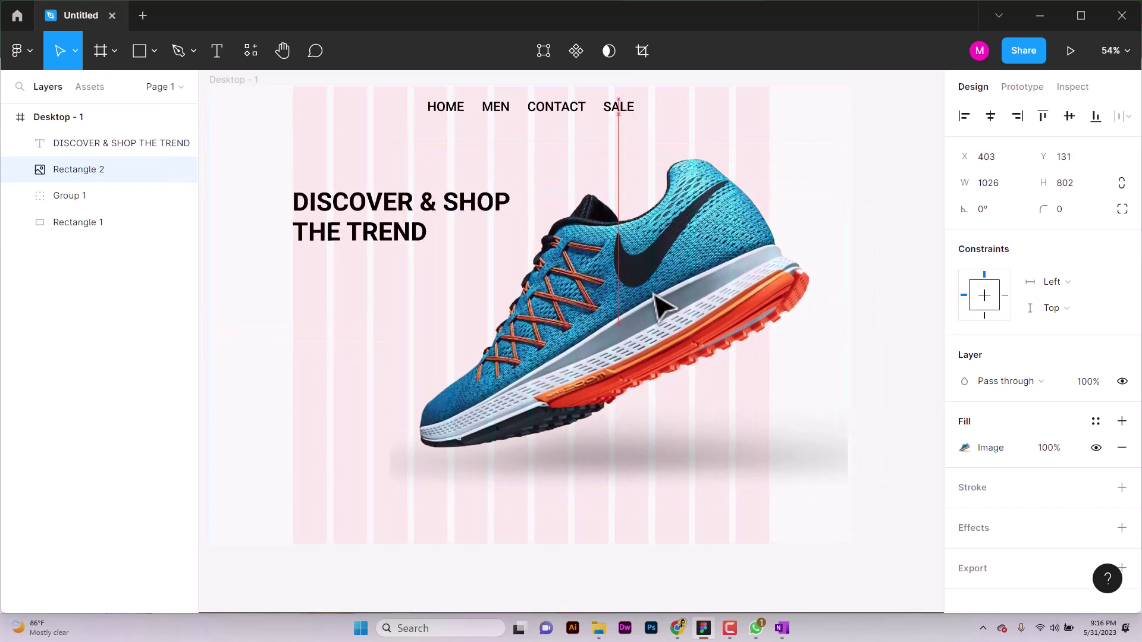
Try font size 96 on the whole heading, and settle on 64.
left_click(357, 237)
left_click(1104, 476)
left_click(1083, 570)
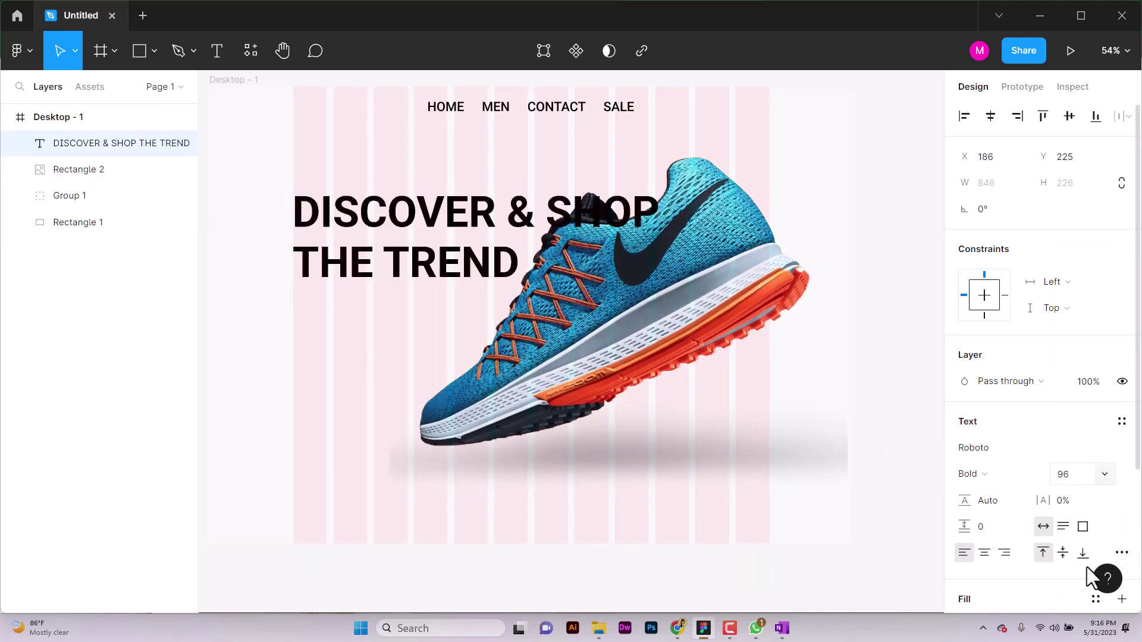
left_click(1091, 474)
left_click(1088, 456)
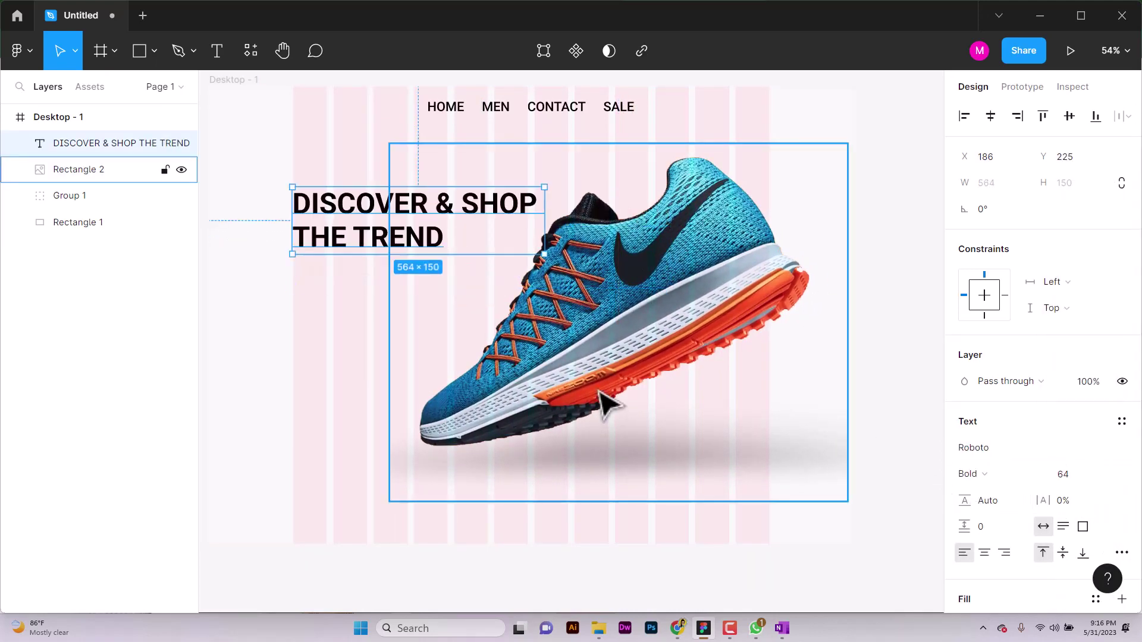
Set only the heading line "THE TREND" to font size 103 and nudge the whole heading up to Y 217.
double_click(440, 238)
left_click(1104, 475)
left_click(1092, 493)
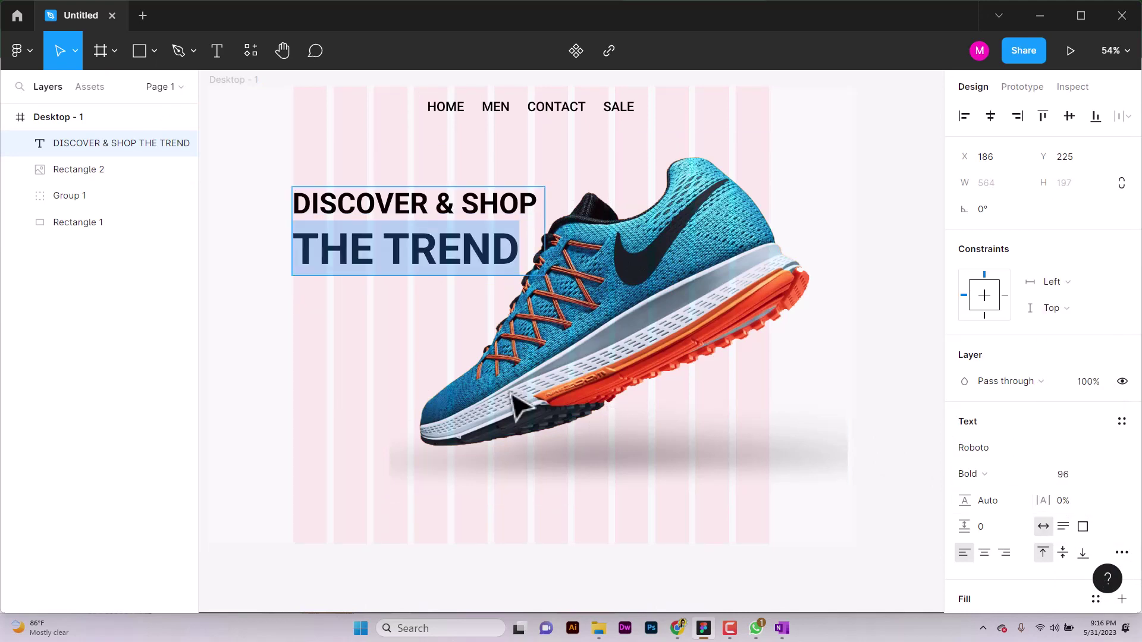
key("Up")
key("Up")
key("Up")
key("Up")
key("Up")
key("Up")
key("Up")
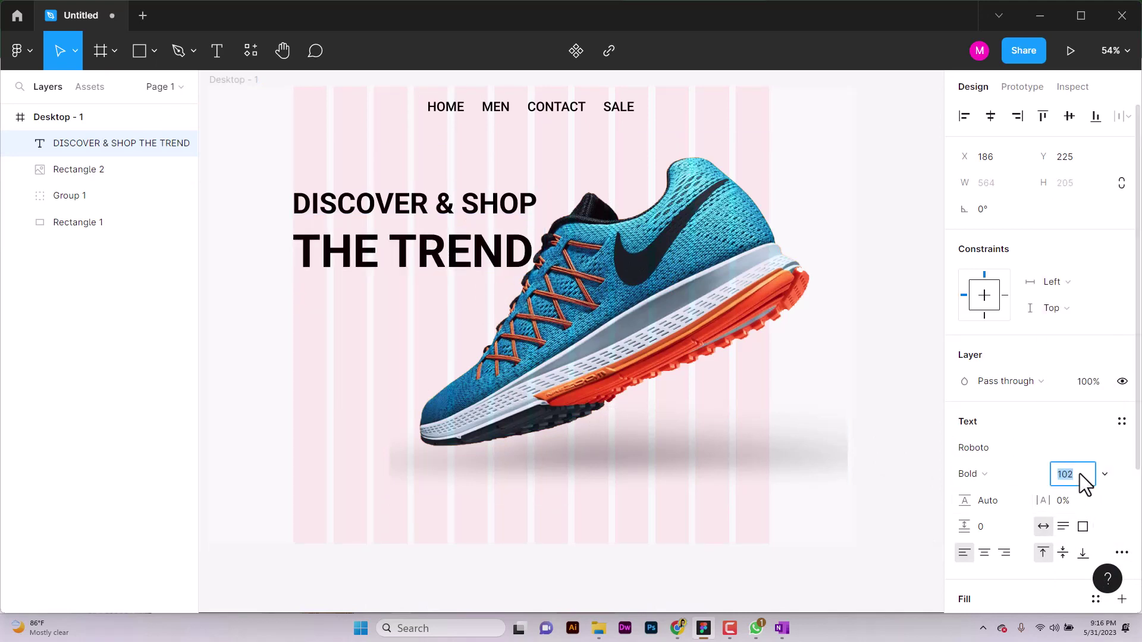
left_click(973, 526)
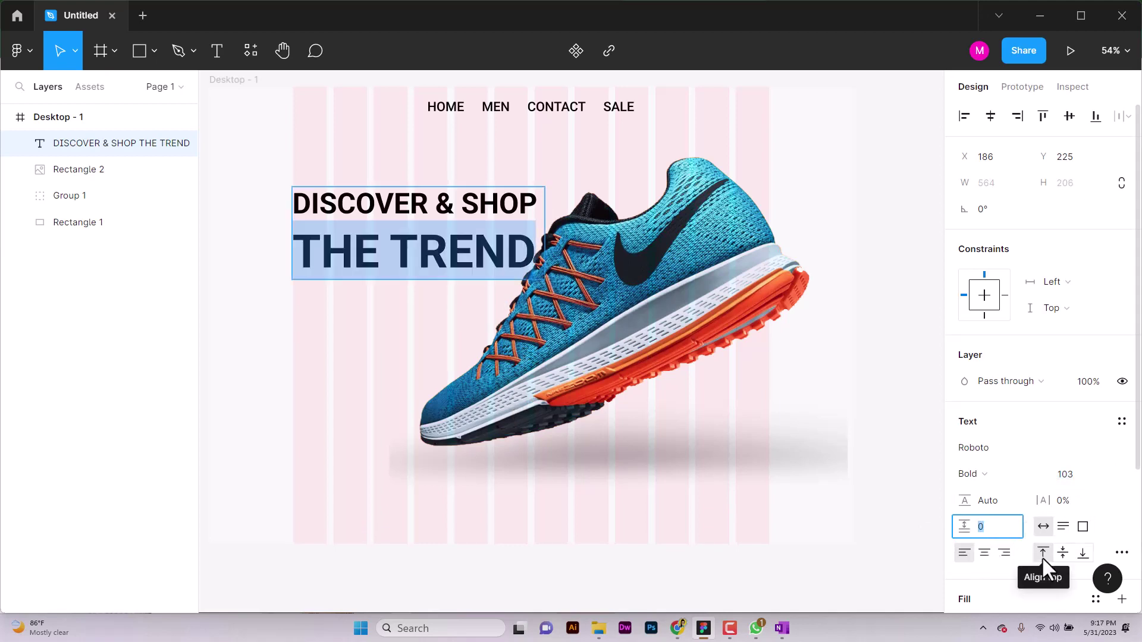
key("Escape")
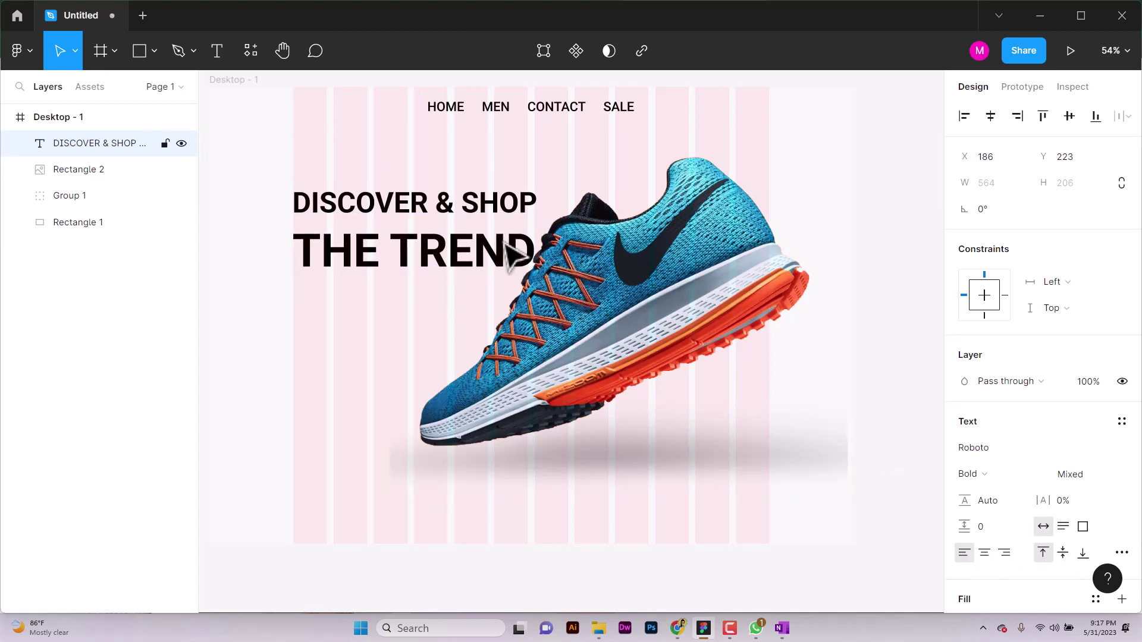
left_click_drag(509, 253, 510, 249)
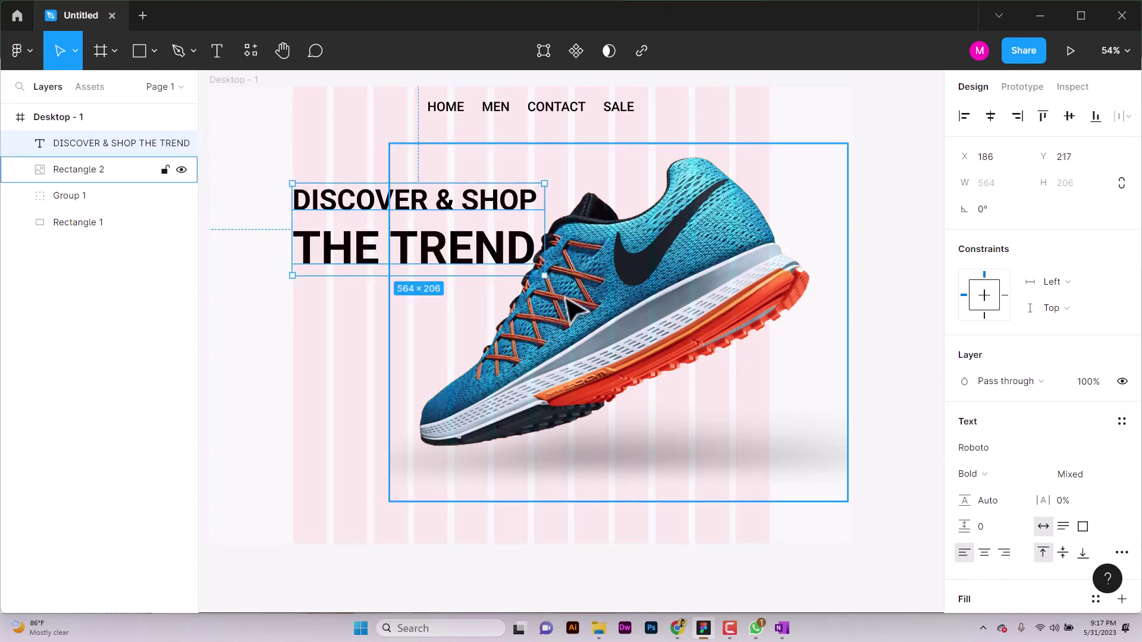
Resize the shoe image to about 929 × 815 and move it down so its top clears the heading.
left_click(594, 356)
left_click(369, 248)
left_click(470, 403)
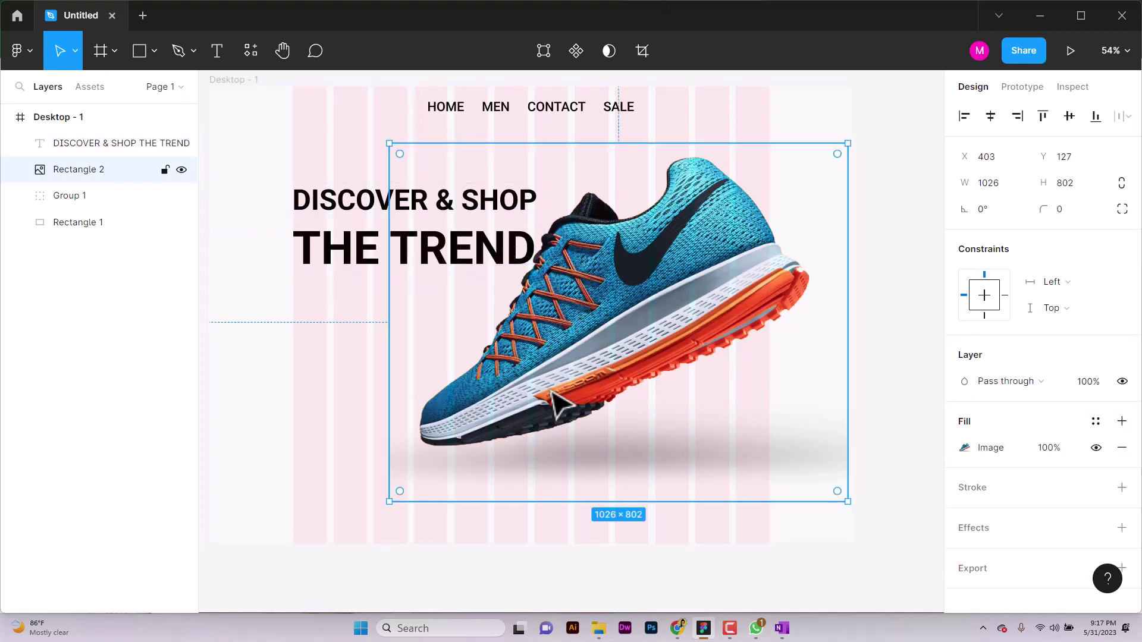
left_click_drag(847, 144, 788, 137)
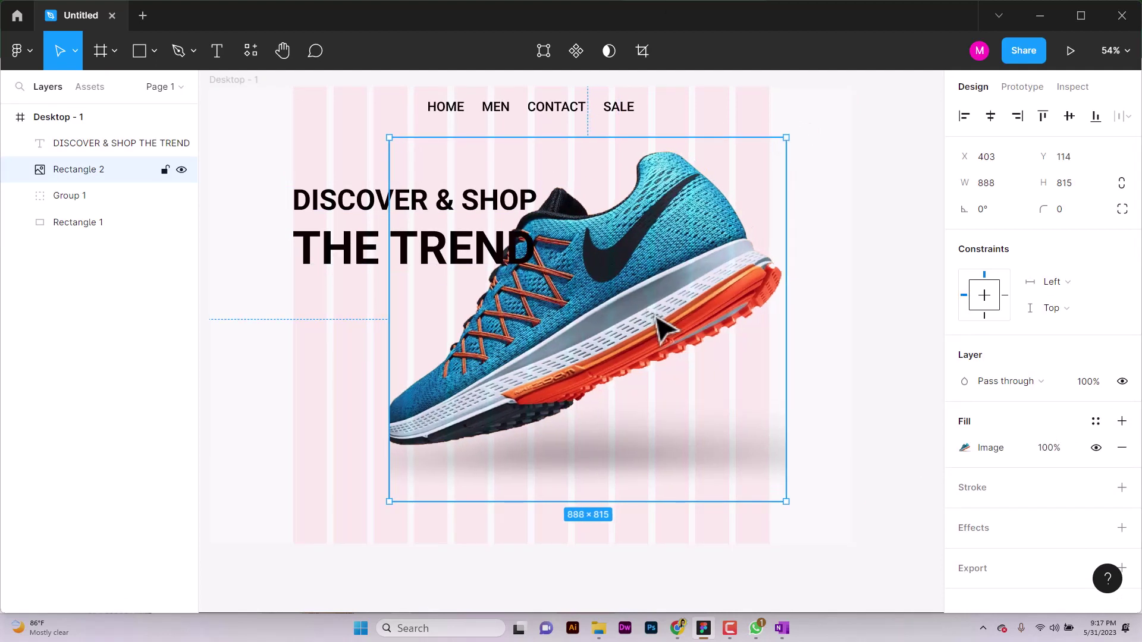
left_click_drag(659, 326, 676, 377)
left_click_drag(404, 355, 386, 355)
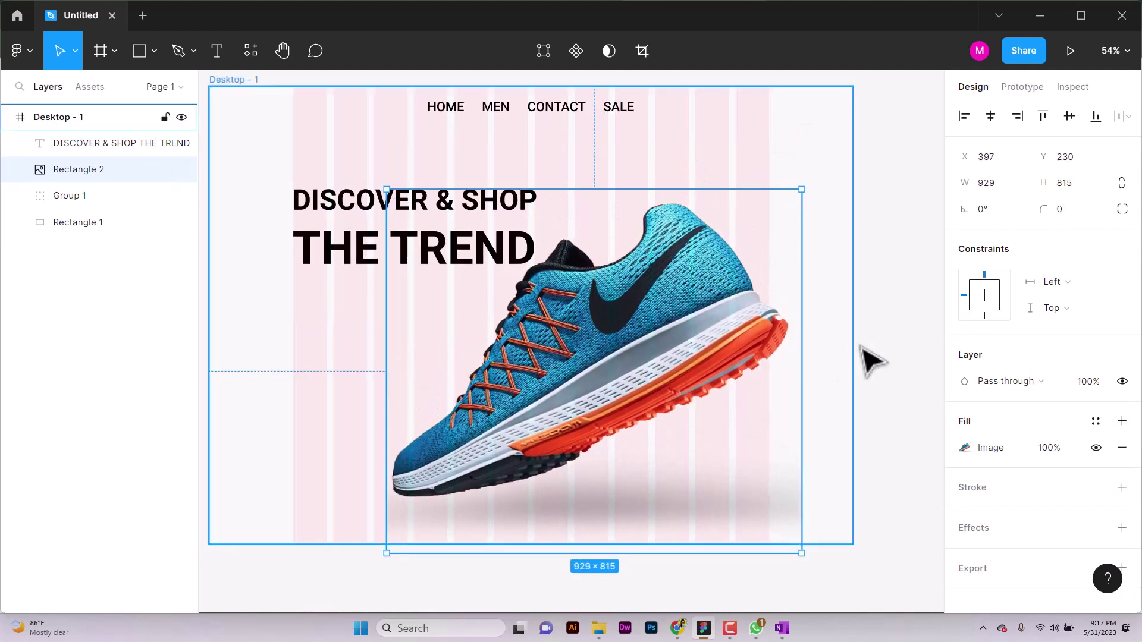
left_click_drag(654, 408, 655, 433)
left_click(937, 422)
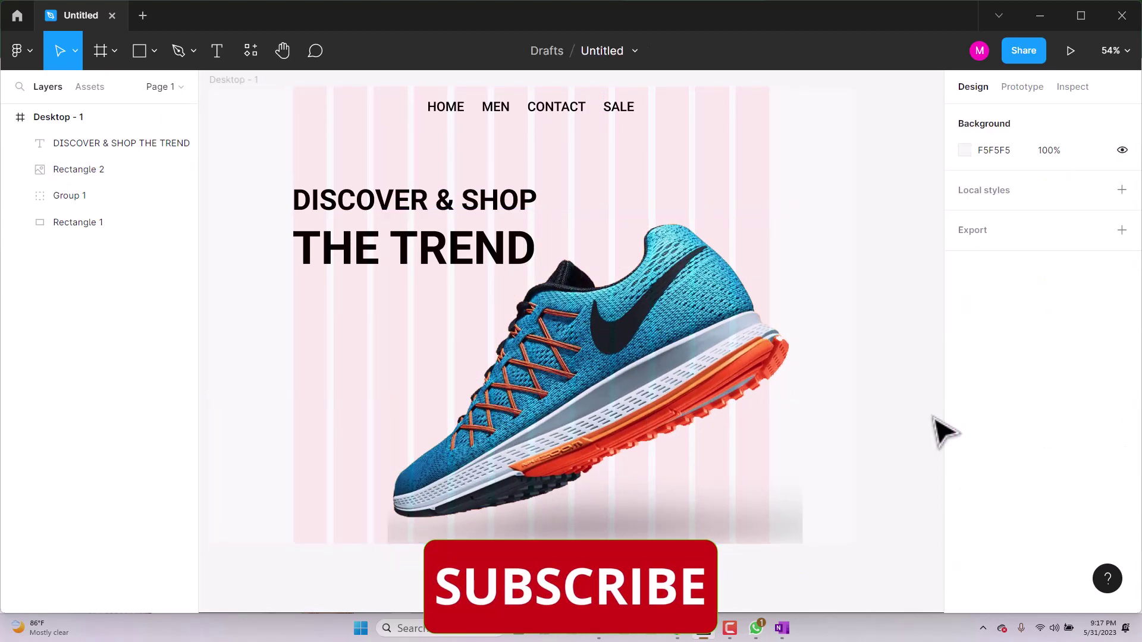
Widen the shoe image to about 1028 × 815 and reposition it at about X 329, Y 295.
left_click(399, 389)
left_click_drag(383, 390, 341, 384)
left_click_drag(693, 390, 706, 399)
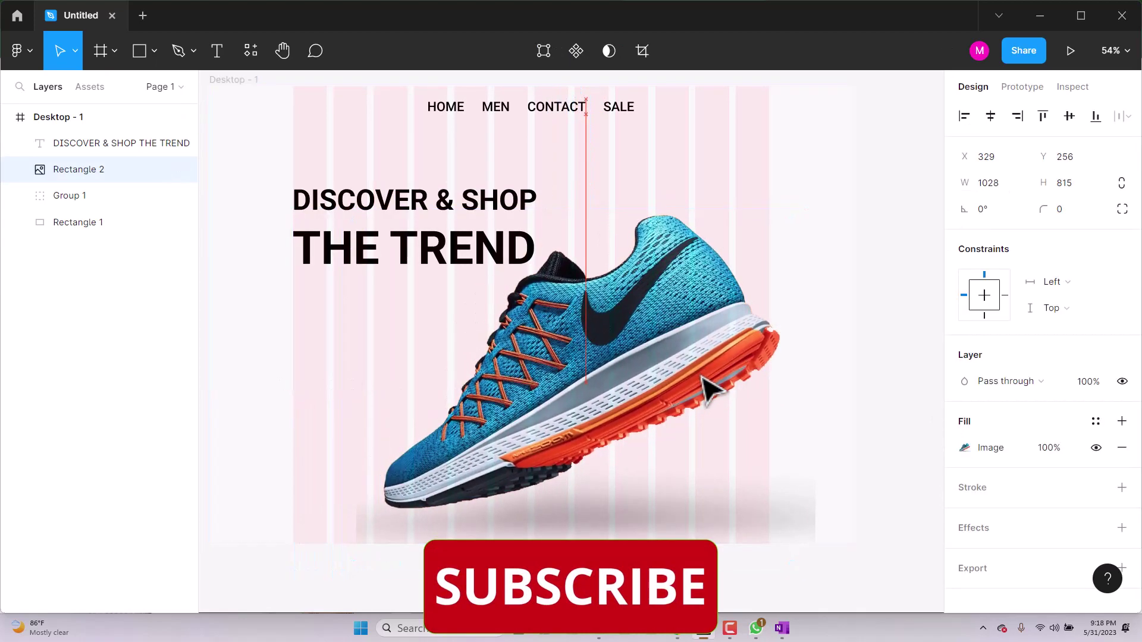
left_click(900, 347)
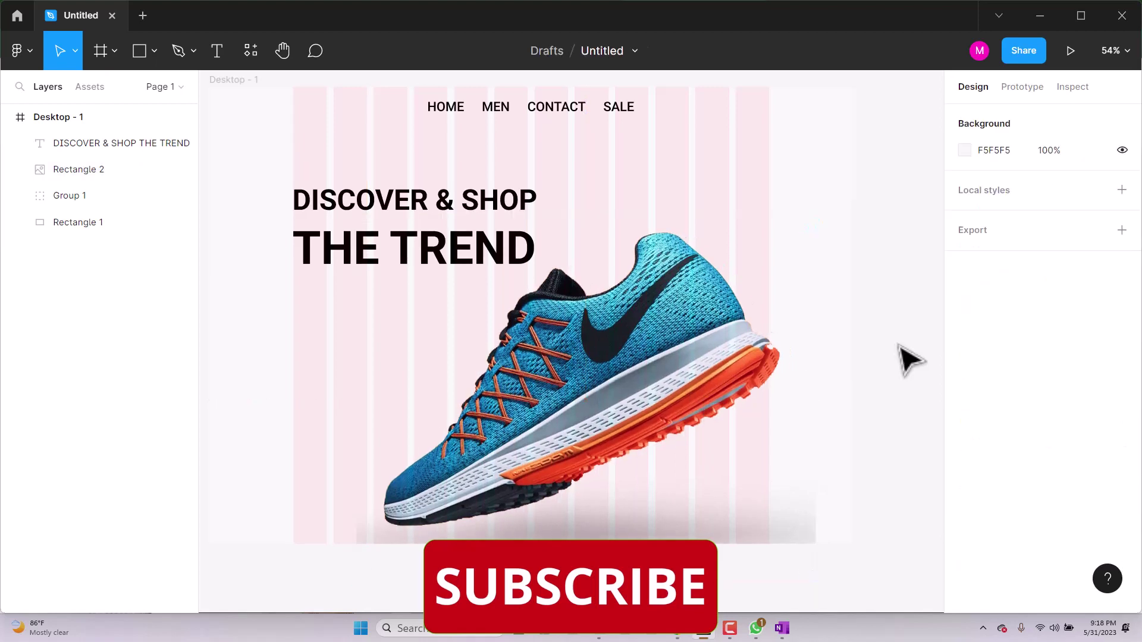
Draw a text box about 438 × 127 directly below the heading and set its font size to 16.
key("t")
left_click(301, 287)
left_click_drag(316, 298, 494, 340)
key("Escape")
right_click(418, 319)
mouse_move(483, 377)
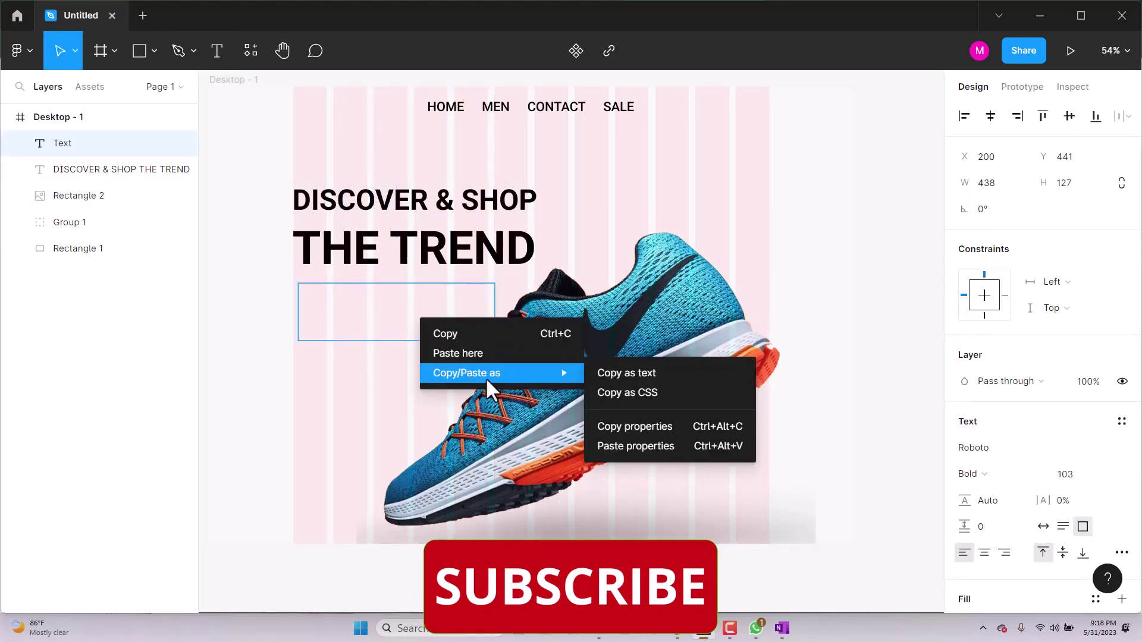
left_click(356, 333)
left_click(1091, 475)
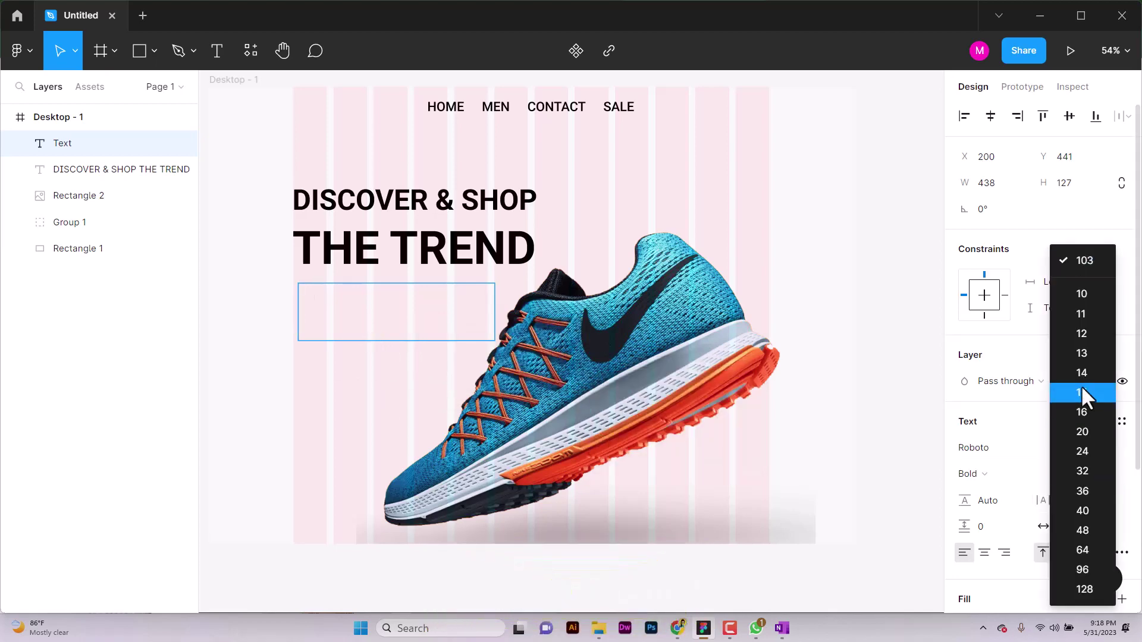
left_click(1088, 412)
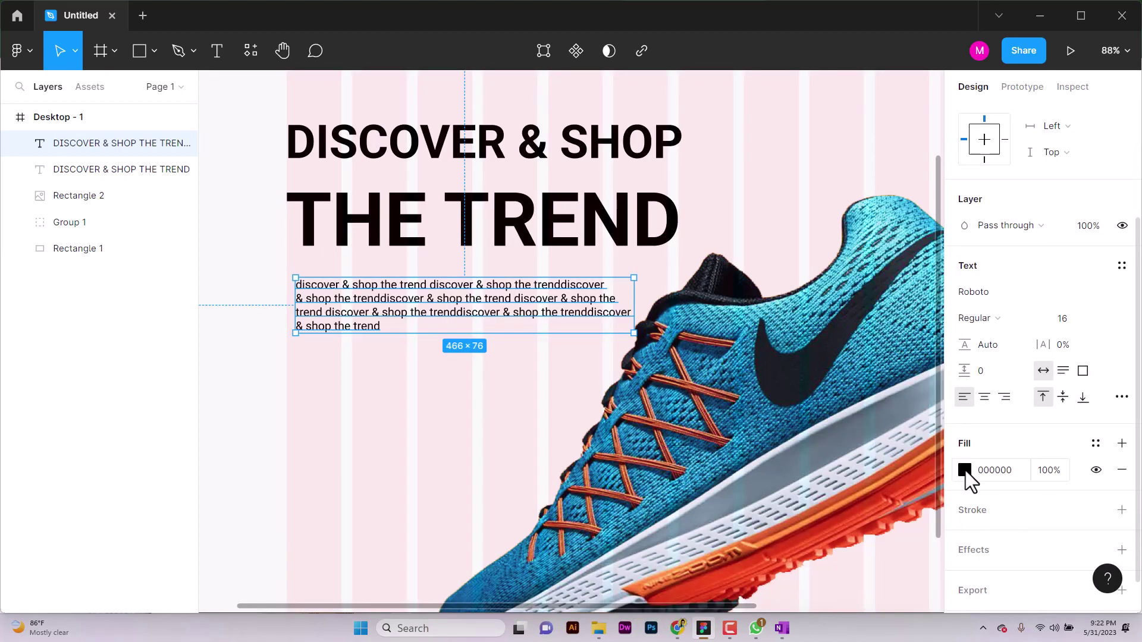
Change the fill of the paragraph below the heading to dark grey 636262.
left_click(965, 470)
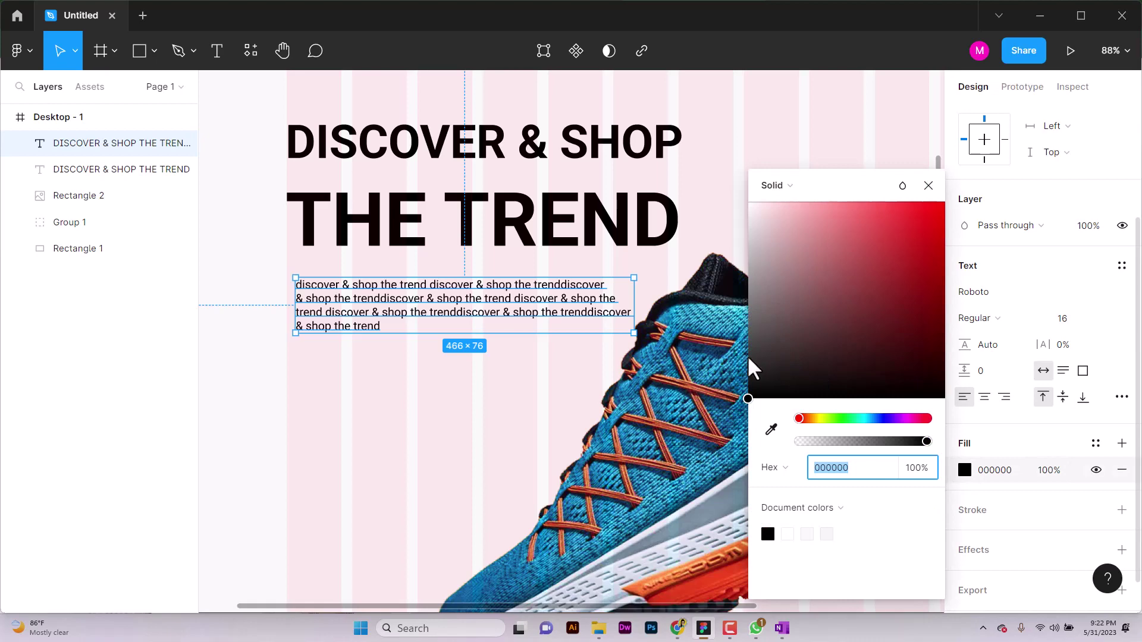
left_click_drag(748, 355, 748, 326)
left_click(928, 186)
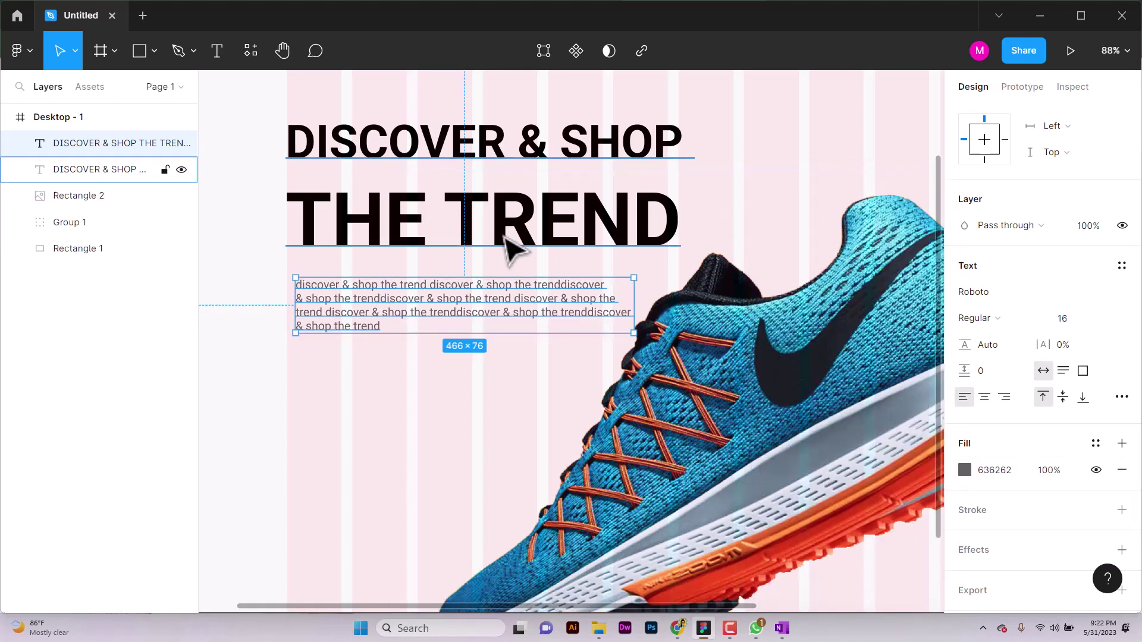
Colour the heading line "THE TREND" with the red E2431C sampled from the shoe's sole.
triple_click(503, 223)
double_click(502, 223)
left_click(502, 223)
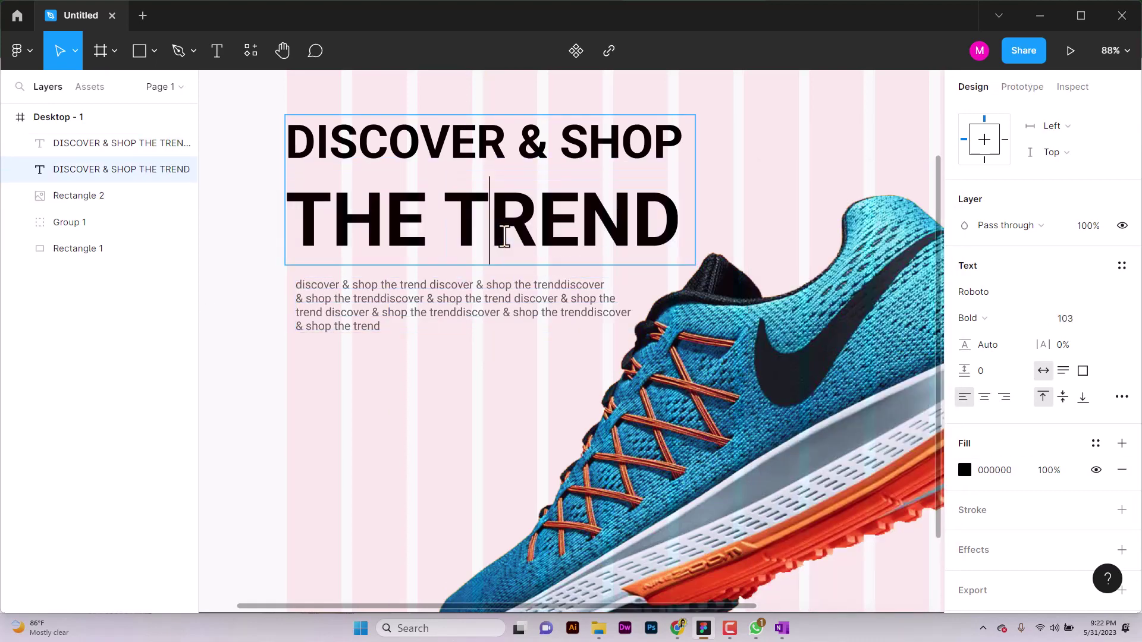
triple_click(503, 223)
left_click(965, 470)
left_click(771, 431)
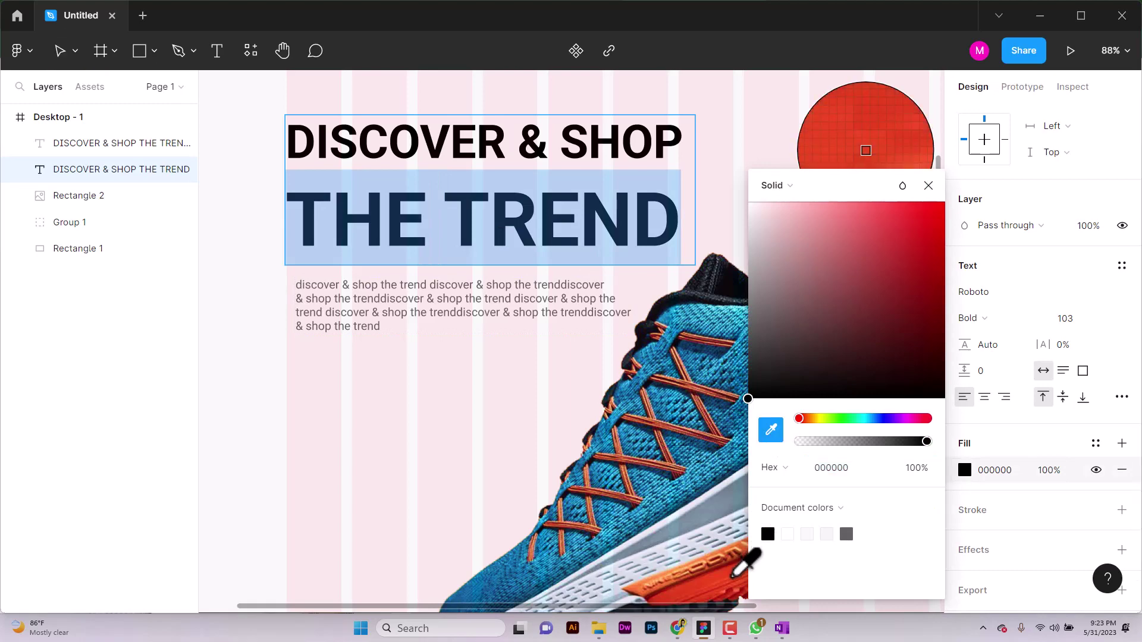
left_click(740, 574)
key("Escape")
left_click(571, 383)
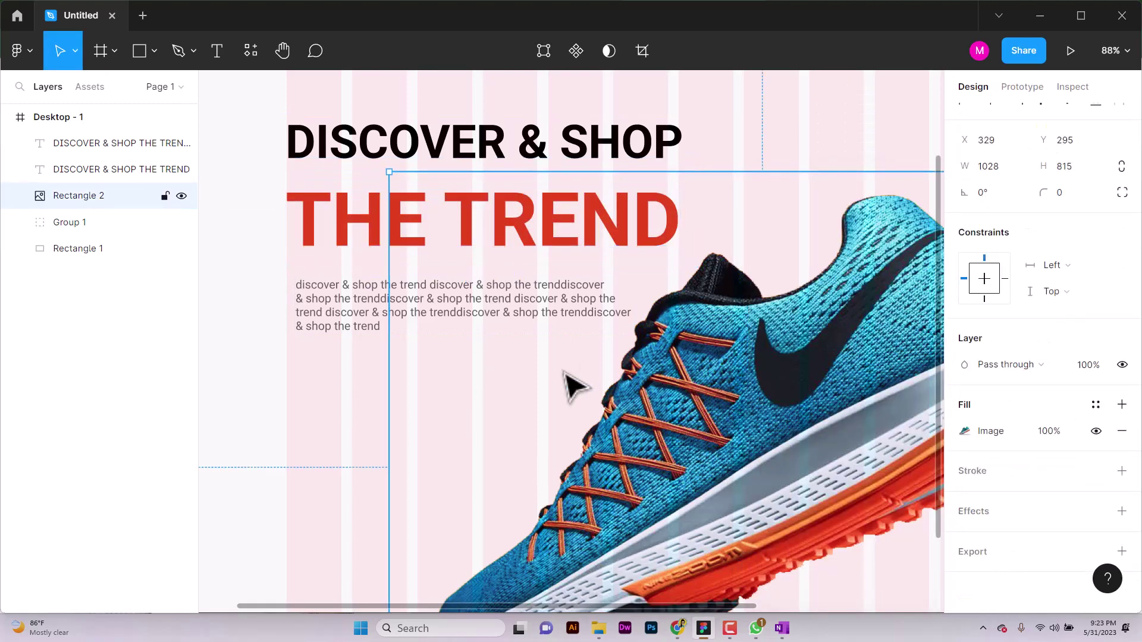
Set the heading's text box to auto height and reduce its line height to about 95.7%.
left_click(600, 156)
scroll(1023, 434, "down", 1)
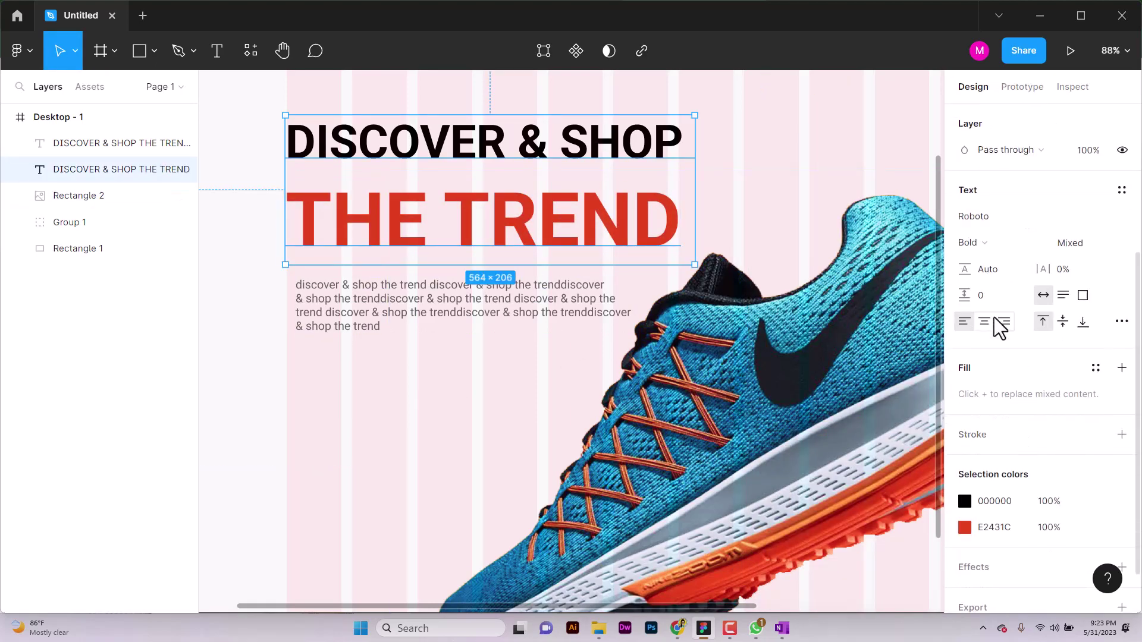
left_click(1062, 296)
left_click_drag(965, 273, 952, 273)
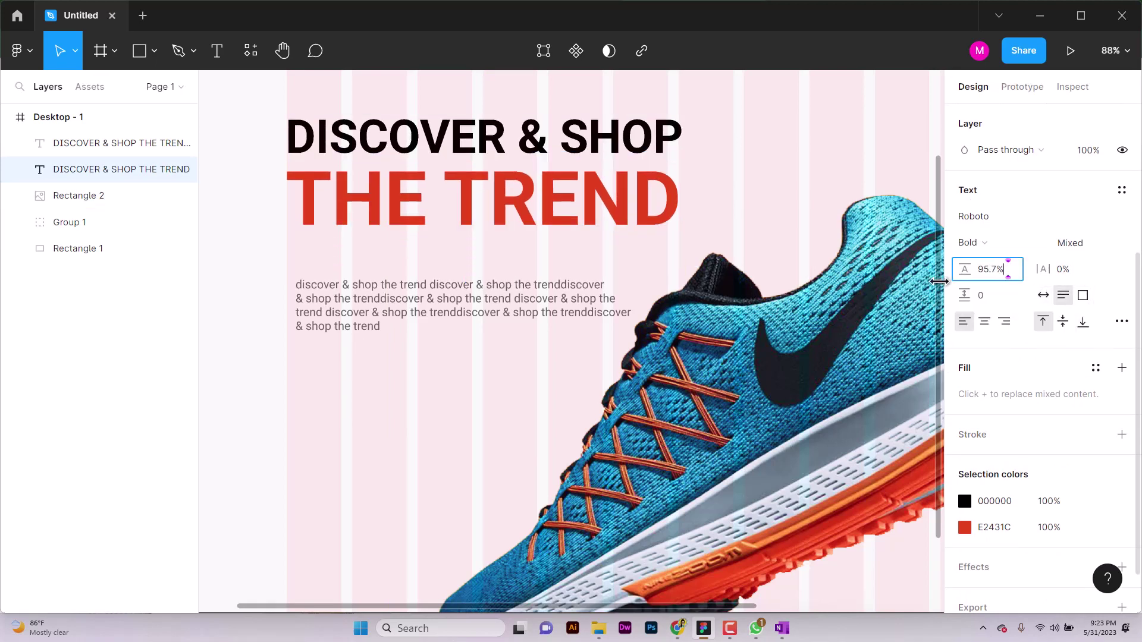
Move the heading down to just above the paragraph and set its line "DISCOVER & SHOP" to Medium weight.
left_click_drag(530, 191, 535, 238)
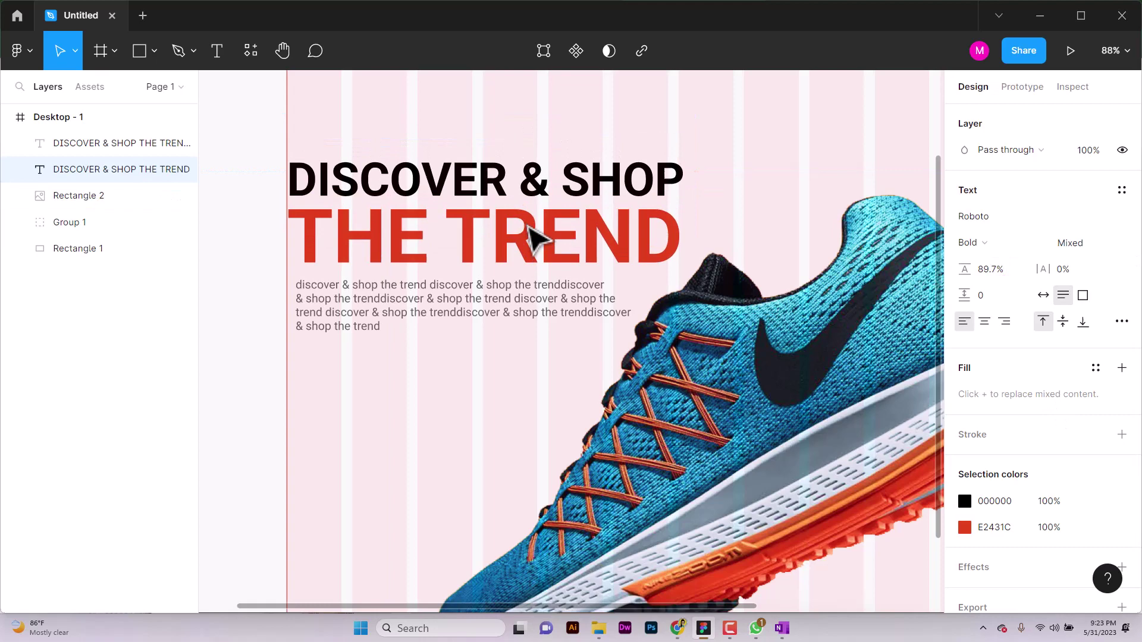
triple_click(601, 184)
left_click(1043, 309)
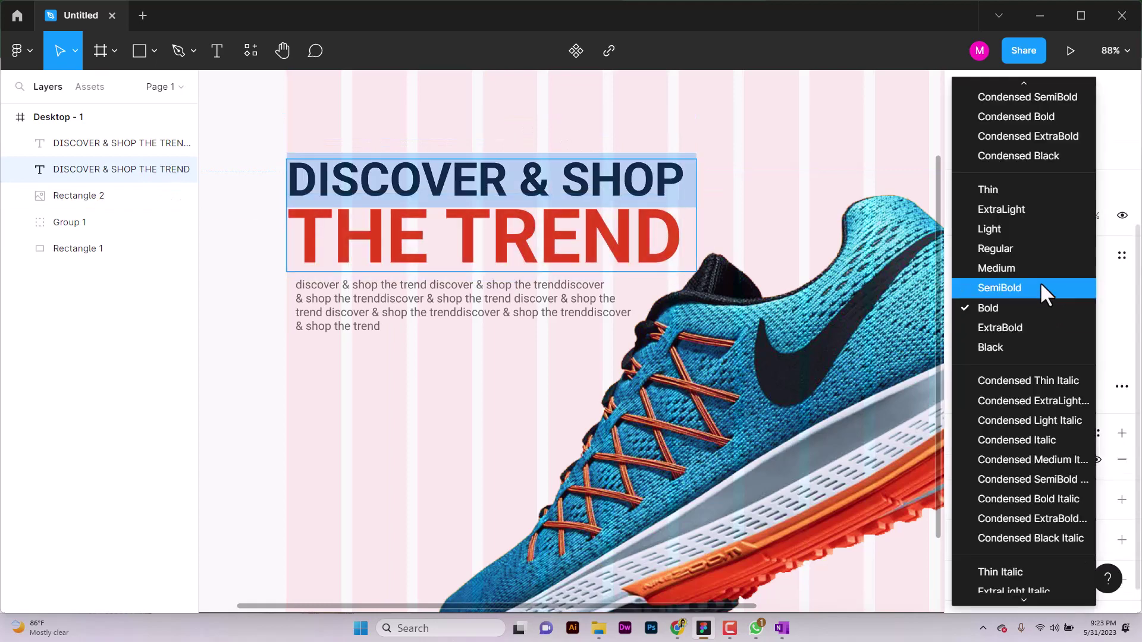
left_click(1011, 269)
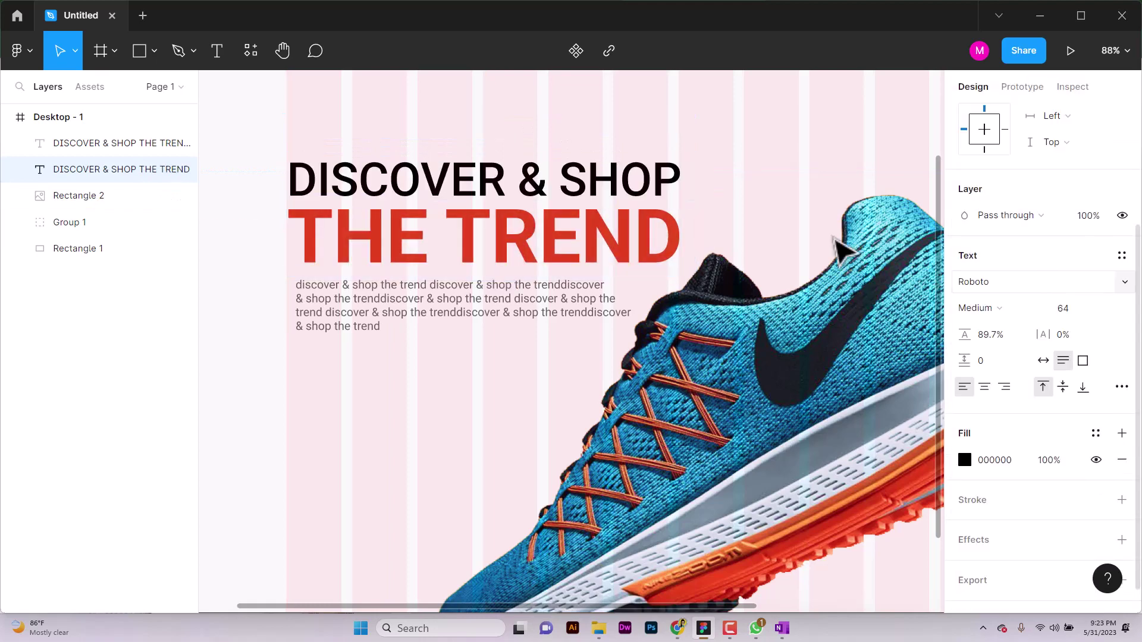
Reduce the font size of the heading line "DISCOVER & SHOP" to 48.
left_click(1104, 308)
key("Escape")
left_click(1075, 310)
type("60")
key("Return")
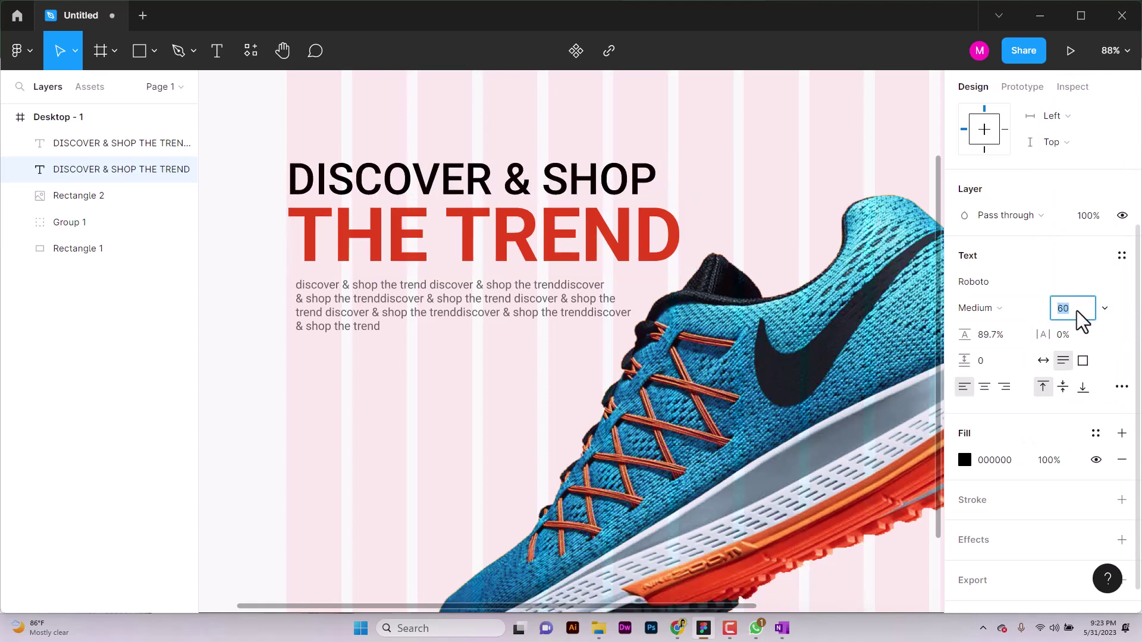
key("Down")
key("Down")
key("Down")
key("Down")
key("Down")
key("Down")
key("Down")
key("Down")
key("Down")
key("Down")
key("Down")
key("Down")
scroll(657, 333, "down", 5)
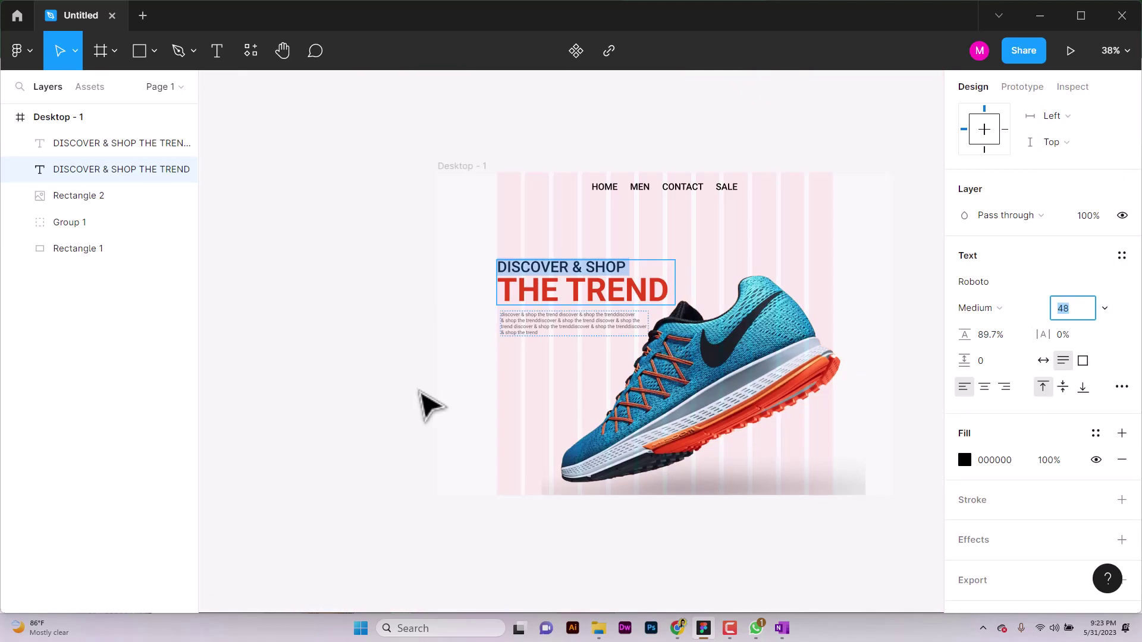
left_click(423, 381)
scroll(684, 280, "down", 1)
double_click(628, 282)
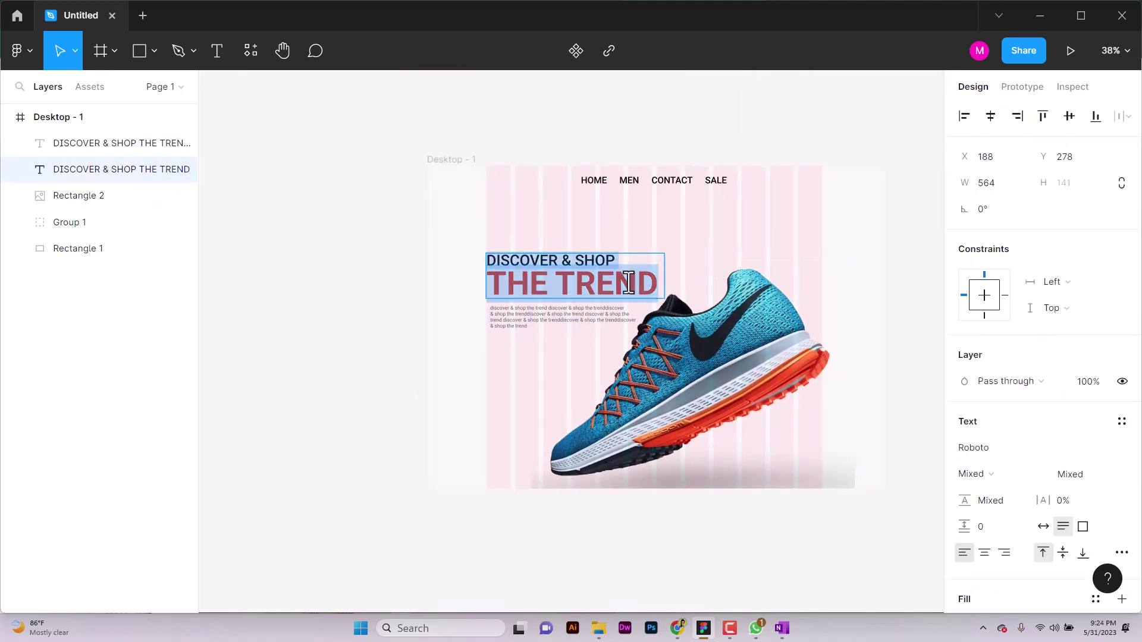
double_click(629, 282)
key("Escape")
key("Escape")
key("Escape")
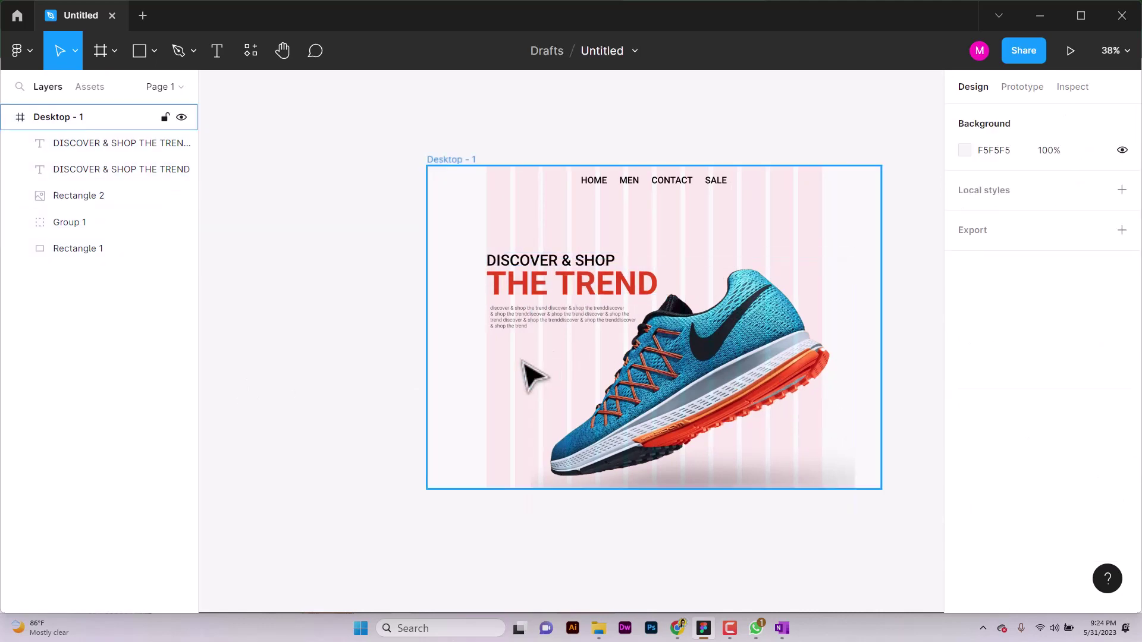
Nudge the paragraph slightly left so that it lines up with the left edge of the heading.
scroll(522, 375, "up", 3)
left_click(453, 288)
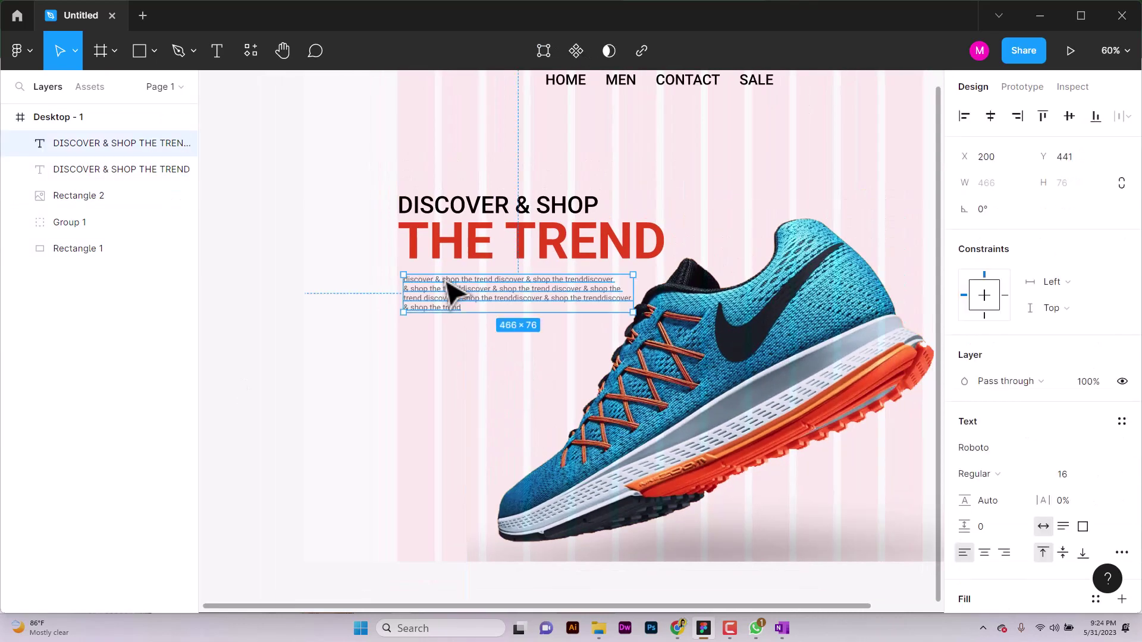
left_click(247, 484)
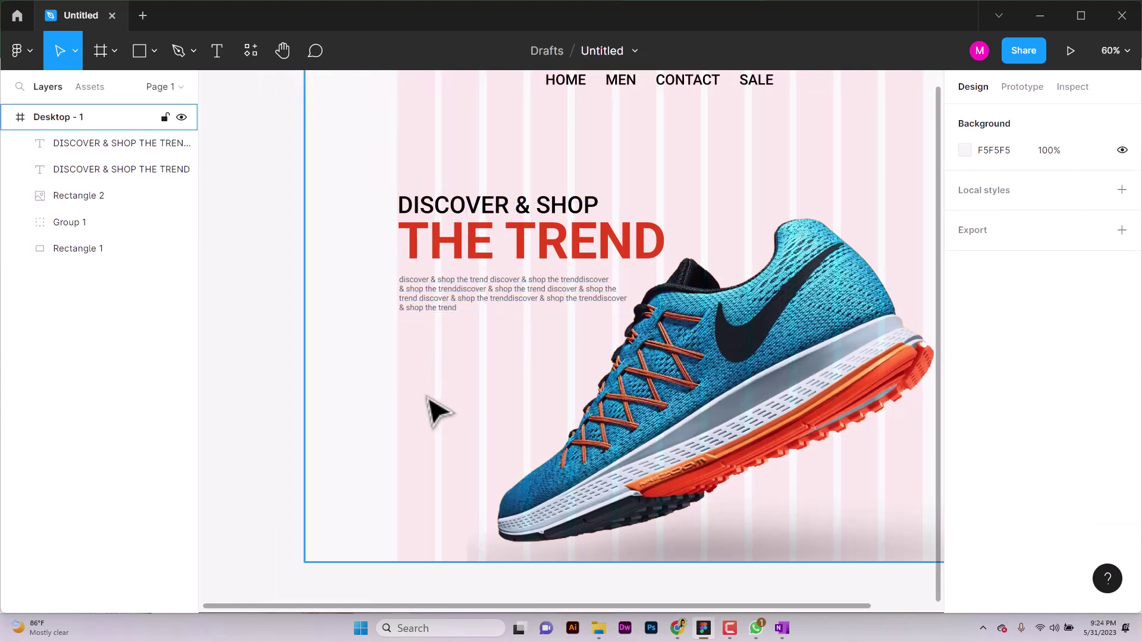
Recolour the navigation item SALE with the document red E2431C.
scroll(555, 286, "up", 2)
left_click(771, 117)
right_click(771, 119)
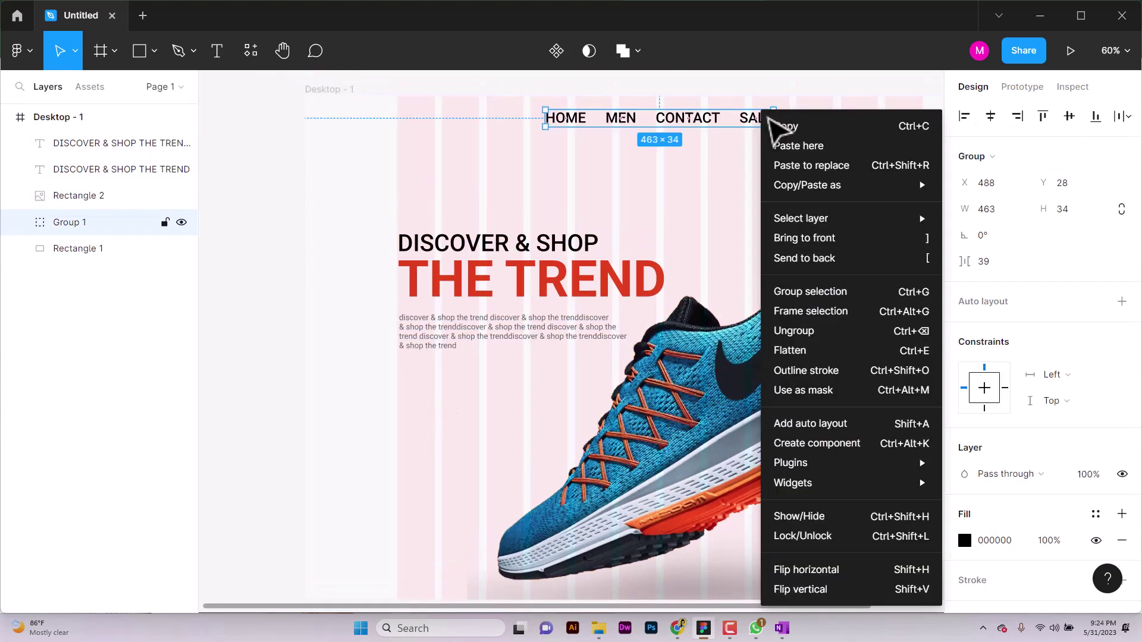
key("Escape")
left_click(74, 248)
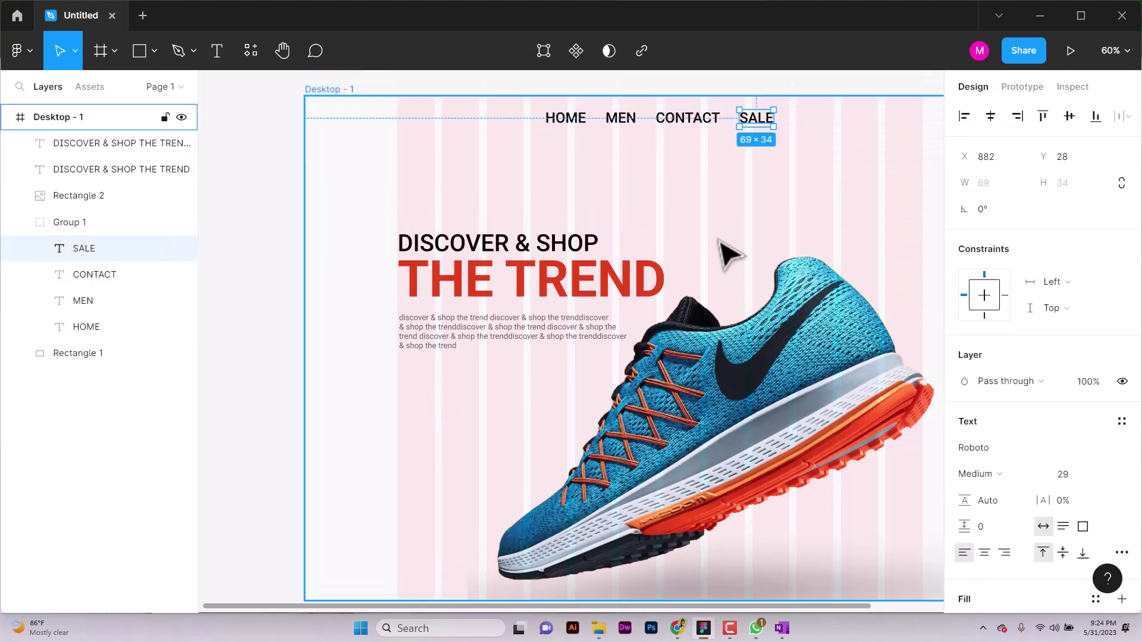
left_click(965, 532)
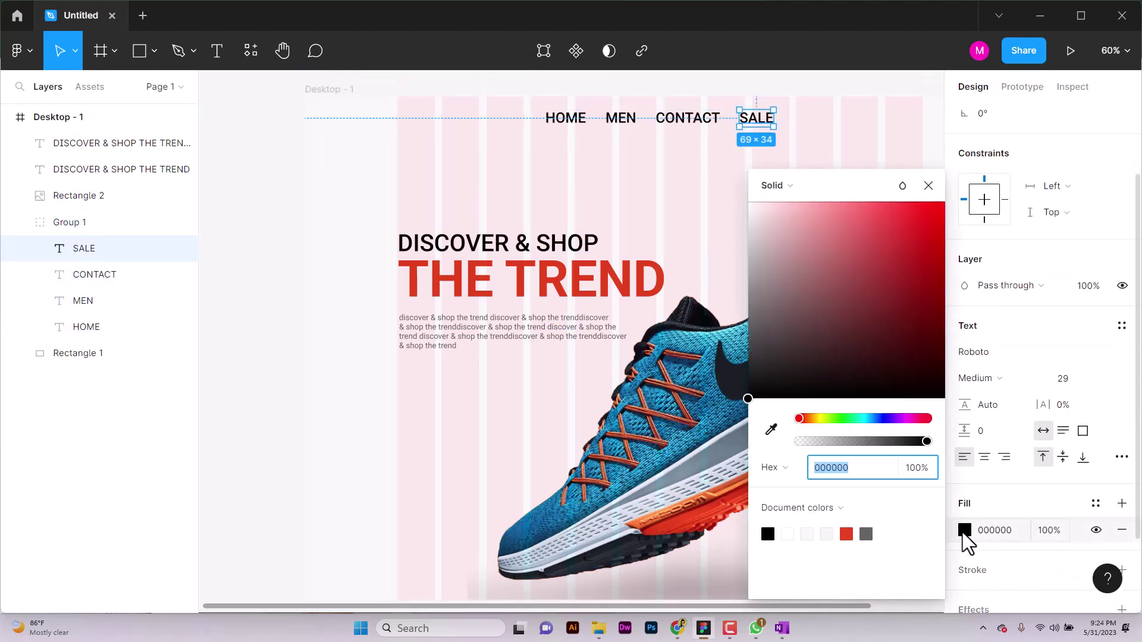
left_click(851, 530)
left_click(377, 505)
Draw a circle about 467 × 467 over the left part of the frame and fill it with the red E2431C.
scroll(571, 510, "down", 3)
scroll(571, 510, "right", 1)
scroll(571, 508, "up", 5)
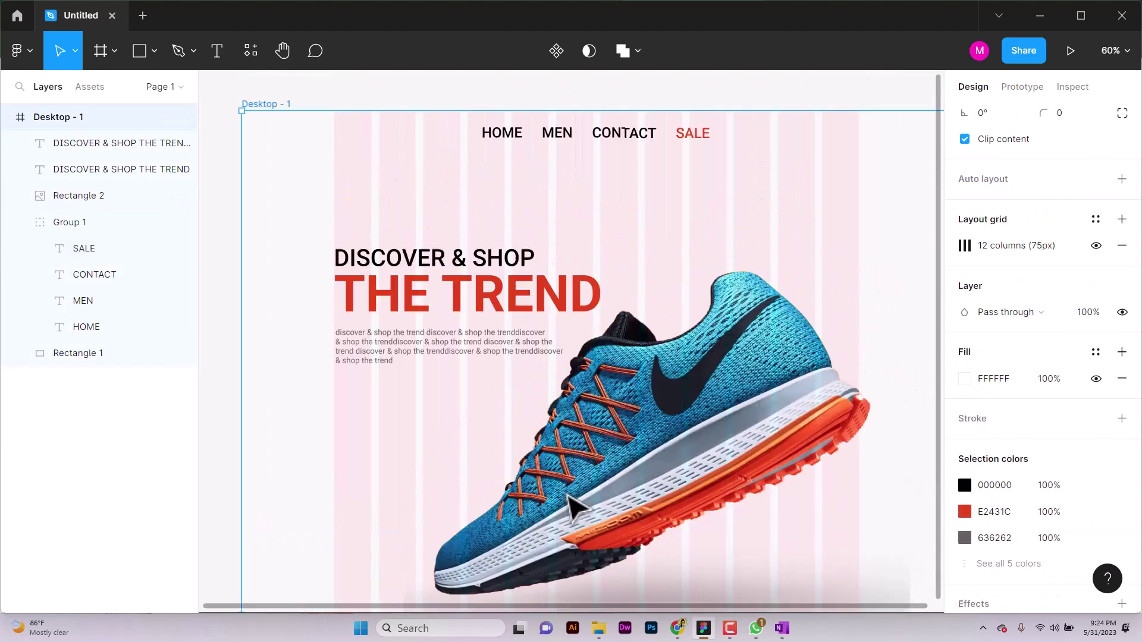
left_click(154, 51)
left_click(138, 158)
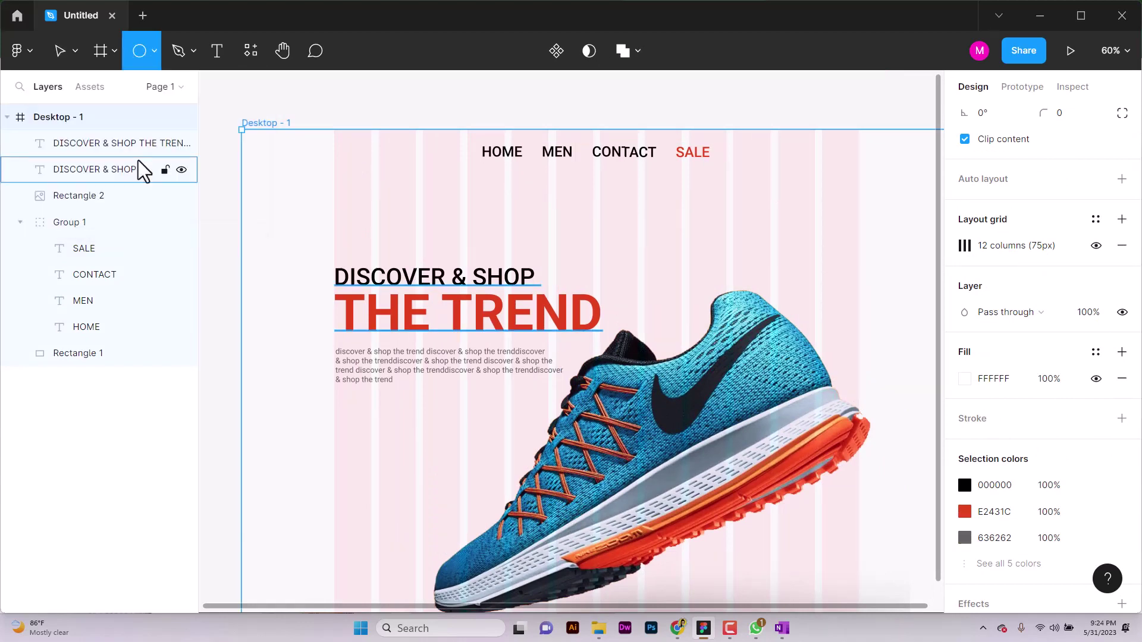
left_click_drag(258, 174, 489, 405)
scroll(716, 397, "down", 2)
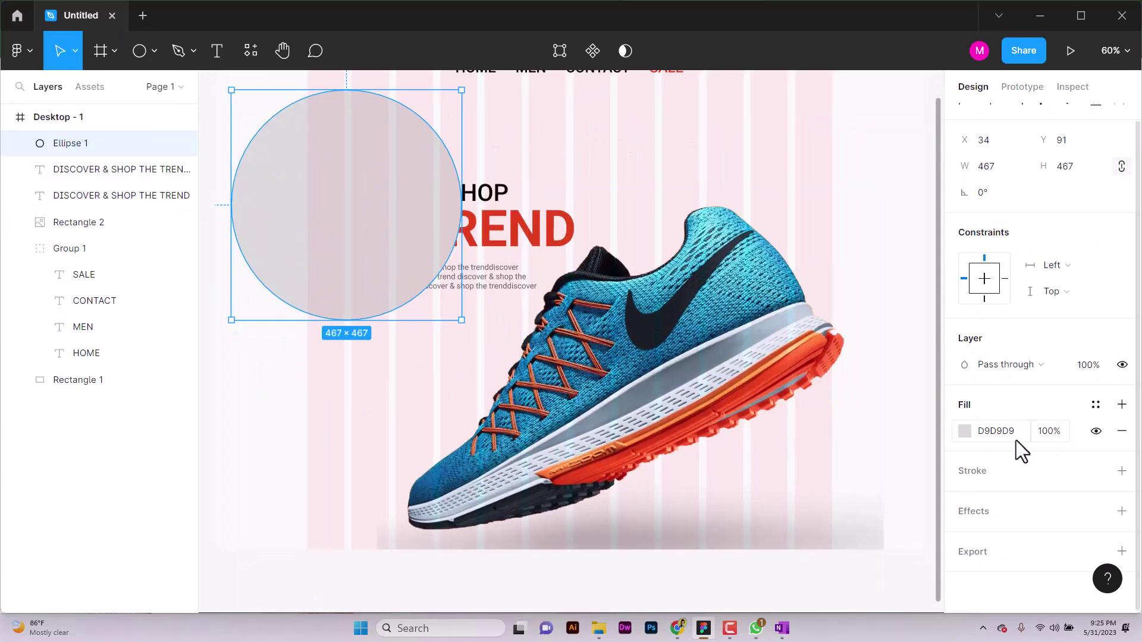
left_click(965, 430)
left_click(787, 534)
Add a Layer blur effect with a blur of 500 to the circle.
left_click(1122, 511)
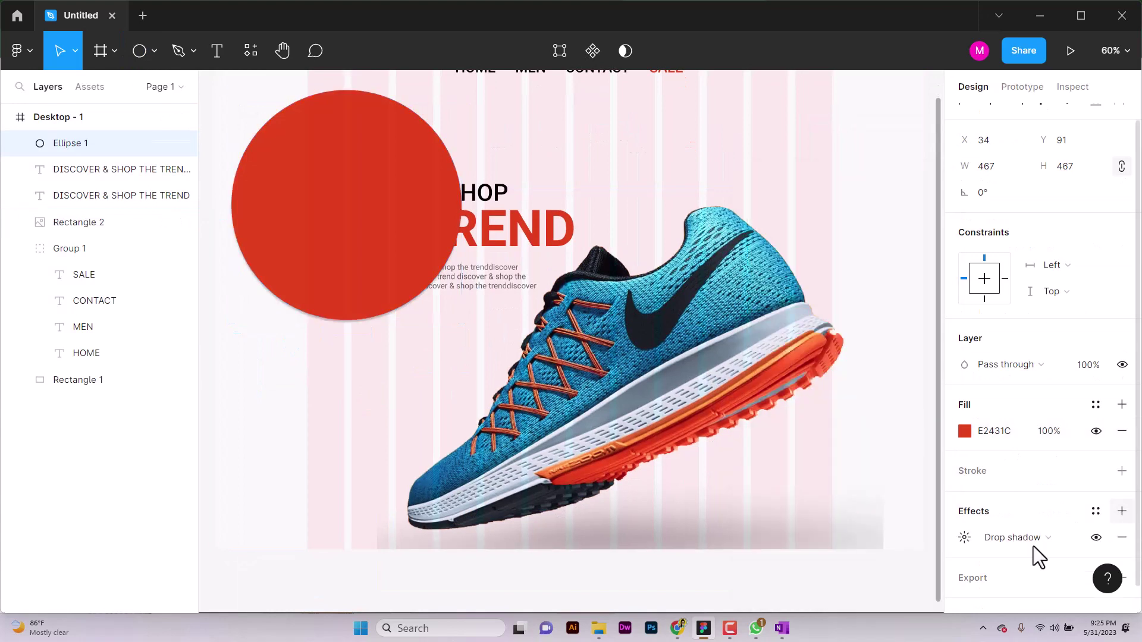
left_click(1005, 537)
left_click(1019, 558)
left_click(964, 537)
type("30")
key("Return")
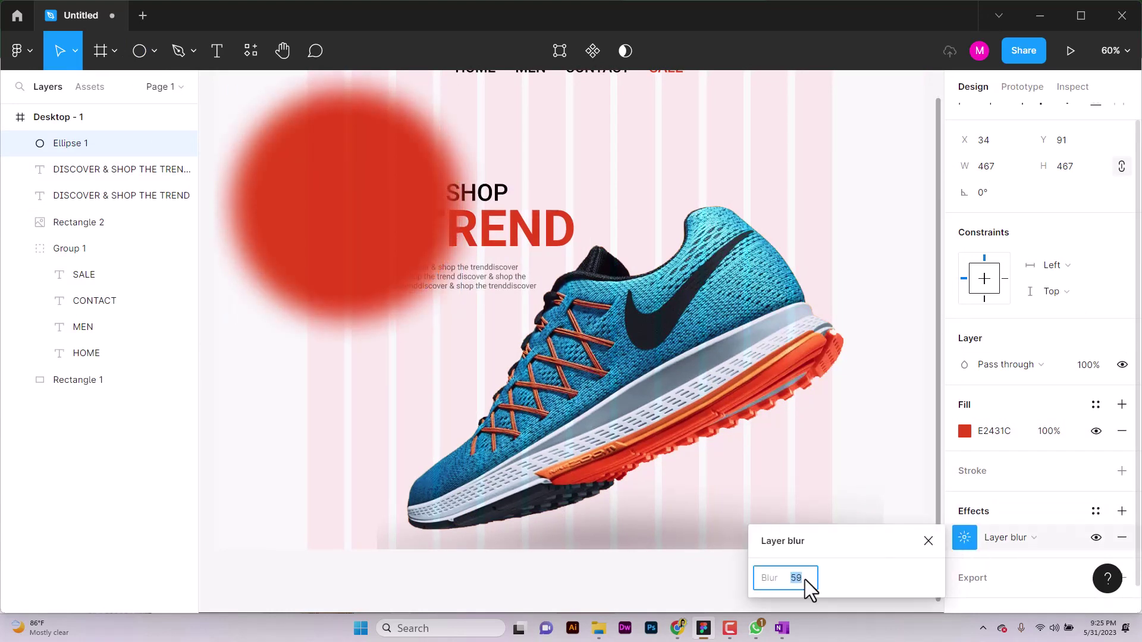
type("500")
key("Return")
scroll(332, 251, "down", 3)
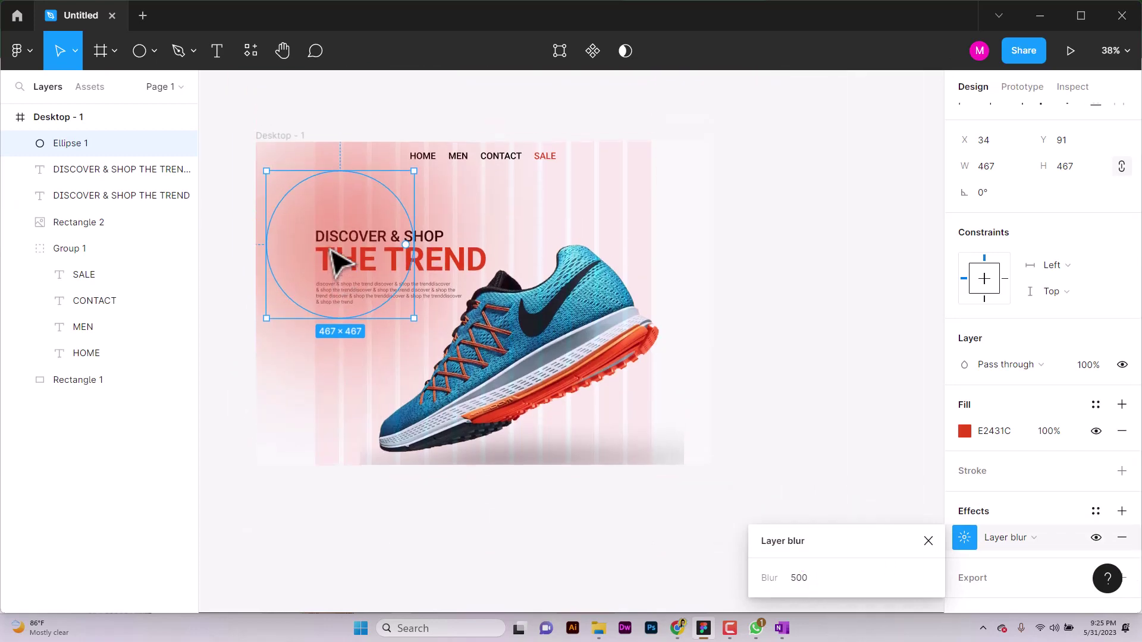
Place the circle's layer just above Rectangle 1 and move the circle out past the frame's upper-right corner.
left_click_drag(123, 350, 125, 364)
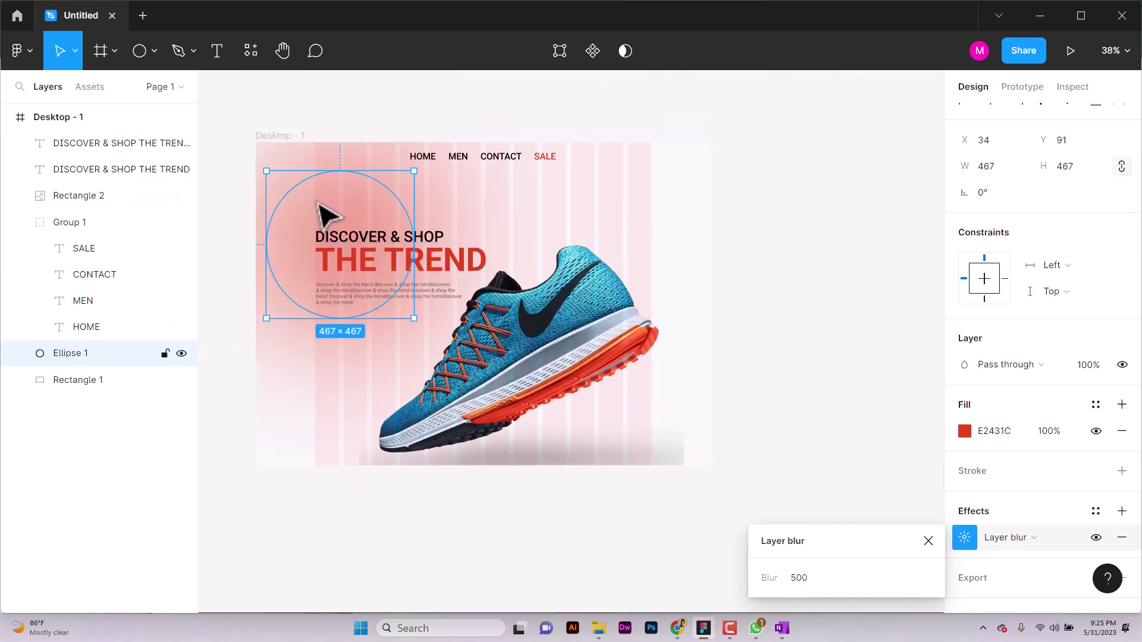
left_click_drag(321, 214, 740, 121)
Recolour the blurred circle with the light cyan 73F0FE sampled from the shoe.
left_click(964, 342)
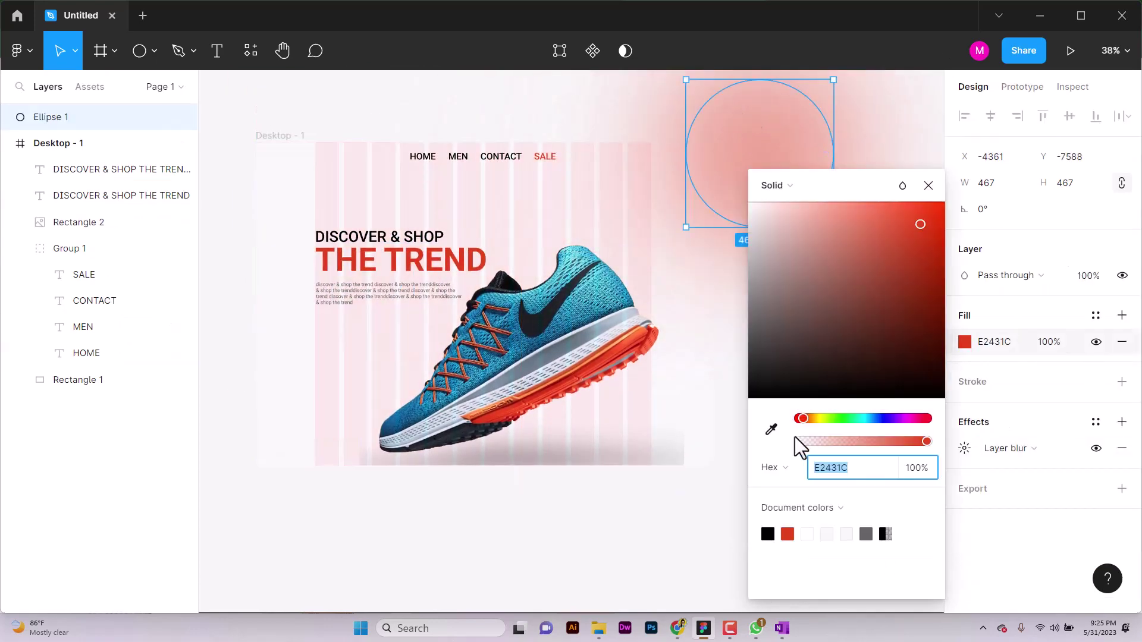
left_click(771, 430)
left_click(601, 272)
left_click(734, 555)
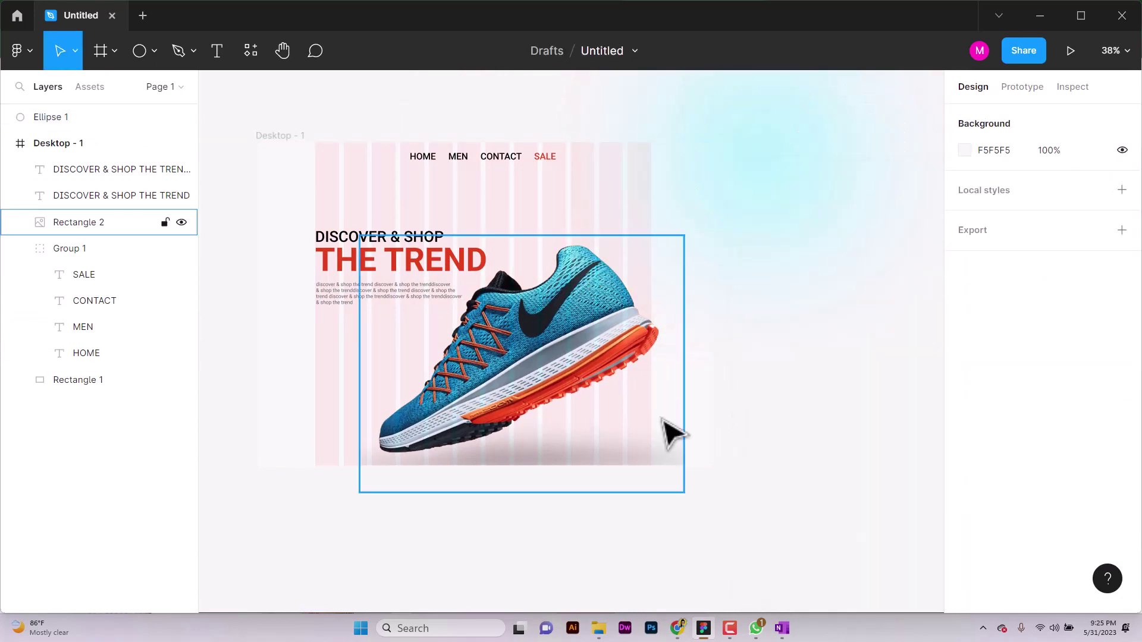
Hide the 12-column layout grid of the Desktop - 1 frame.
left_click(664, 419)
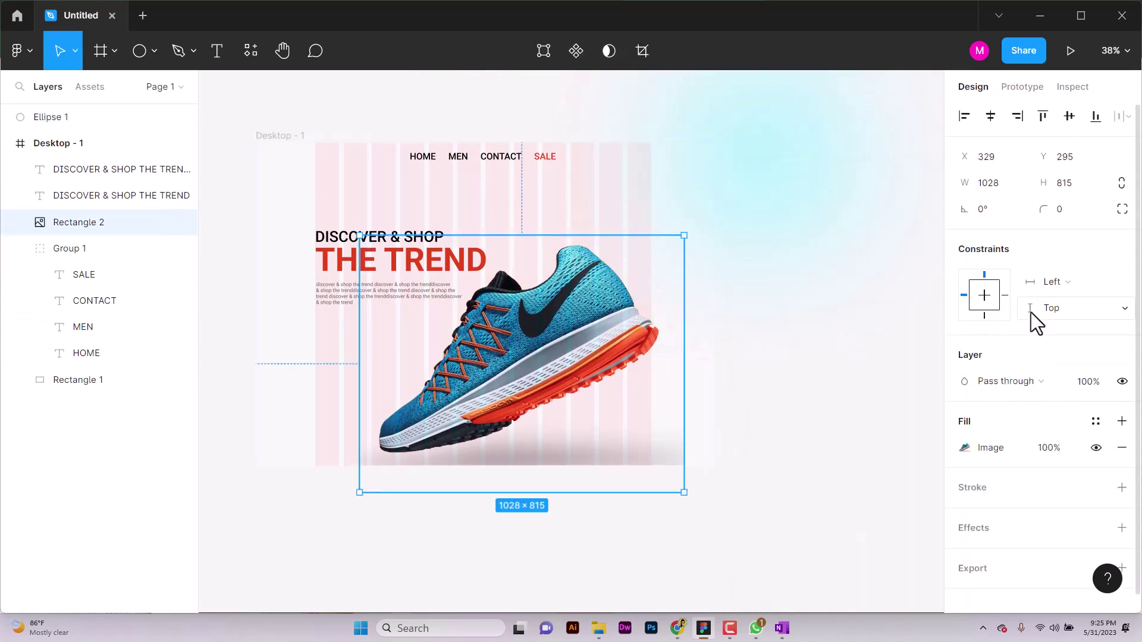
left_click(182, 143)
left_click(181, 144)
left_click(102, 146)
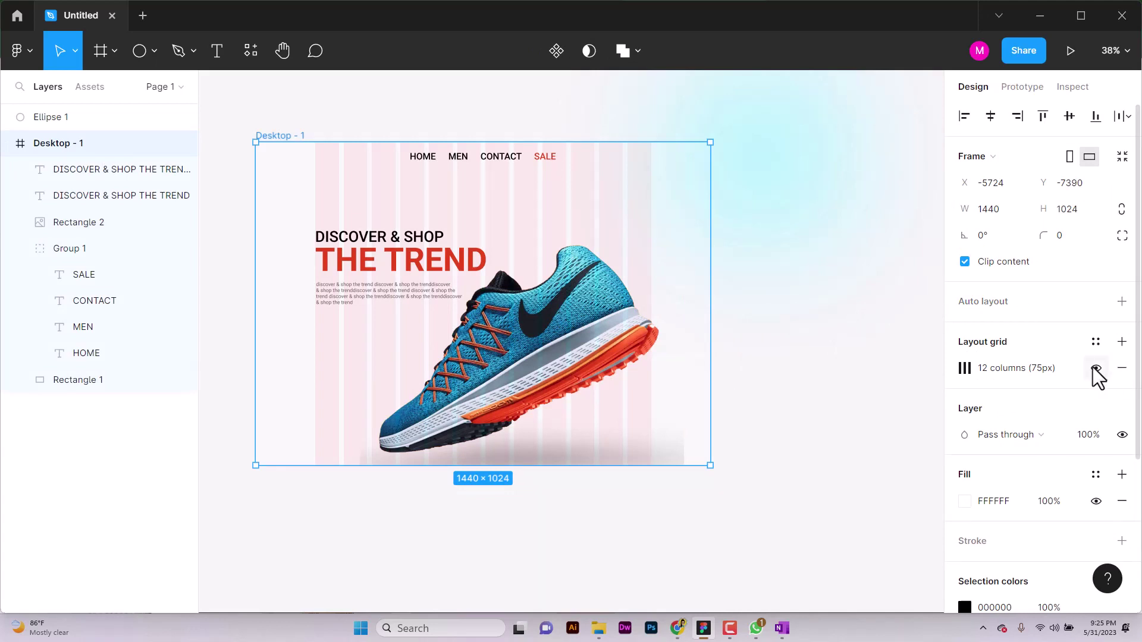
left_click(1095, 368)
left_click(897, 288)
Resize the shoe image to about 1012 × 761 and reposition it to about X 410, Y 216, beside the heading.
left_click_drag(543, 400, 548, 365)
left_click_drag(695, 336, 730, 311)
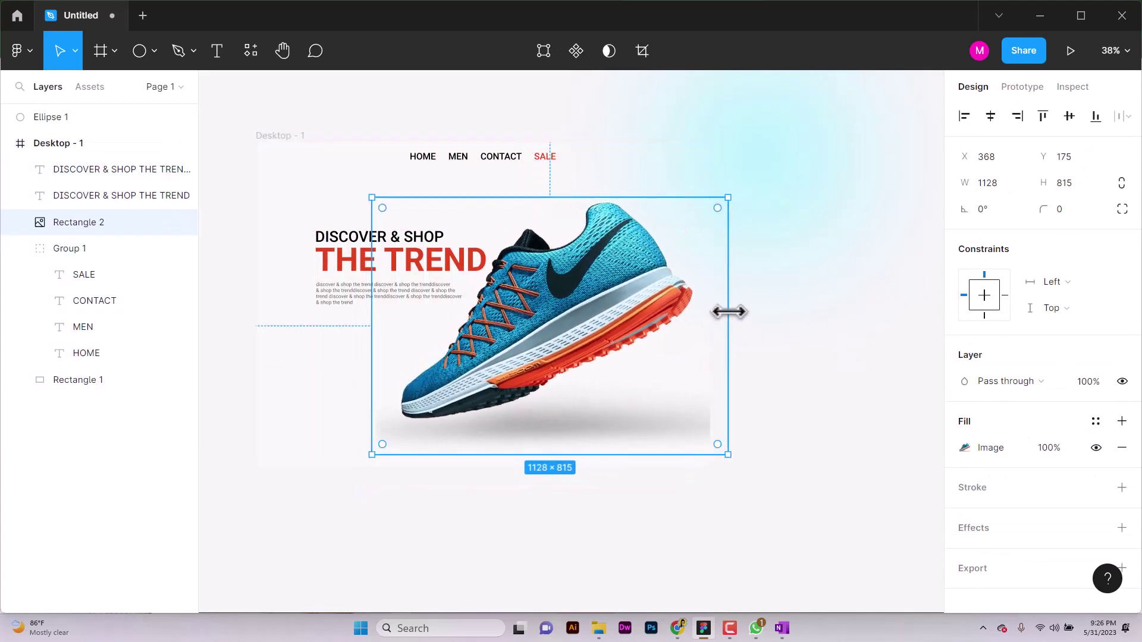
left_click_drag(555, 347, 562, 339)
left_click_drag(375, 303, 392, 326)
left_click_drag(546, 448, 553, 408)
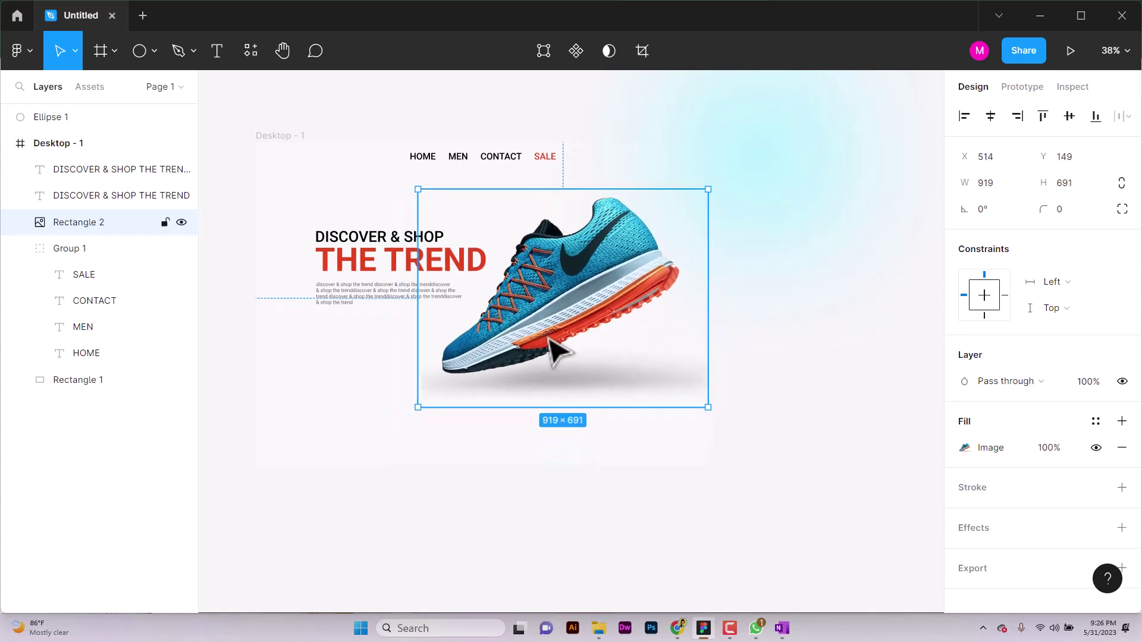
left_click_drag(711, 306, 692, 330)
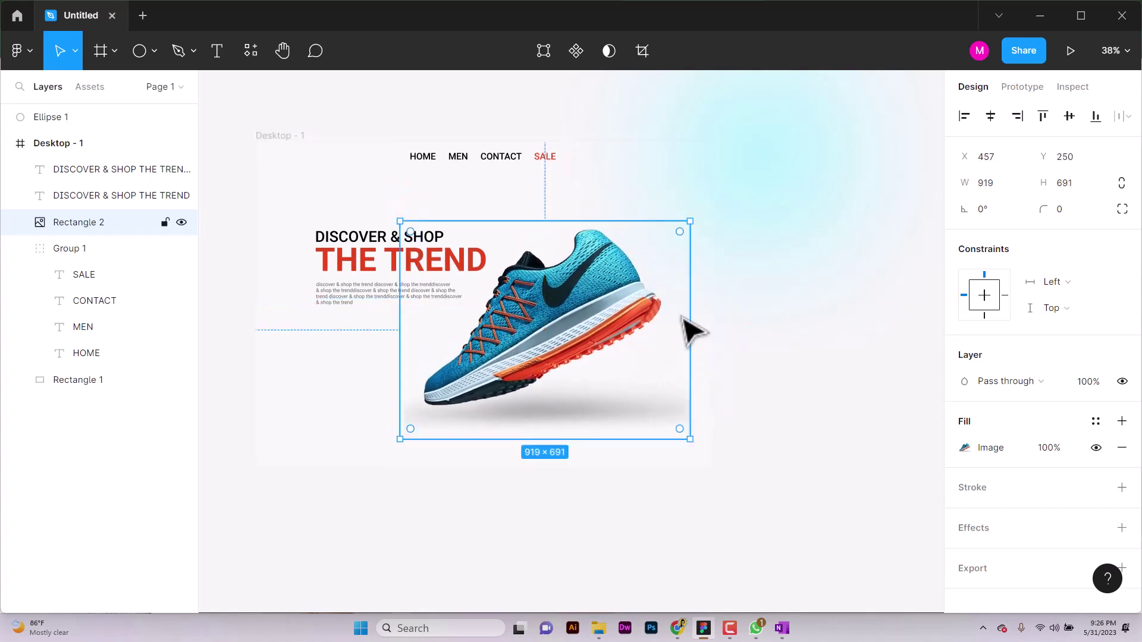
mouse_move(693, 219)
left_mouse_down()
mouse_move(706, 197)
mouse_move(705, 211)
left_mouse_up()
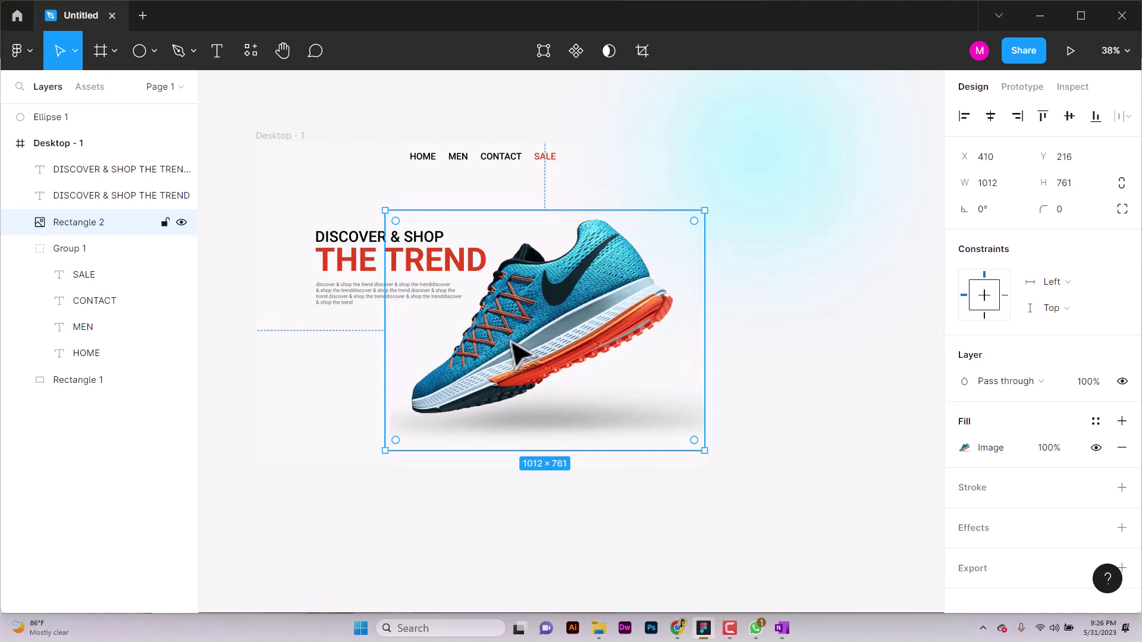
Shift the hue of the blurred circle outside the frame to the light blue 73C4FE.
left_click(747, 145)
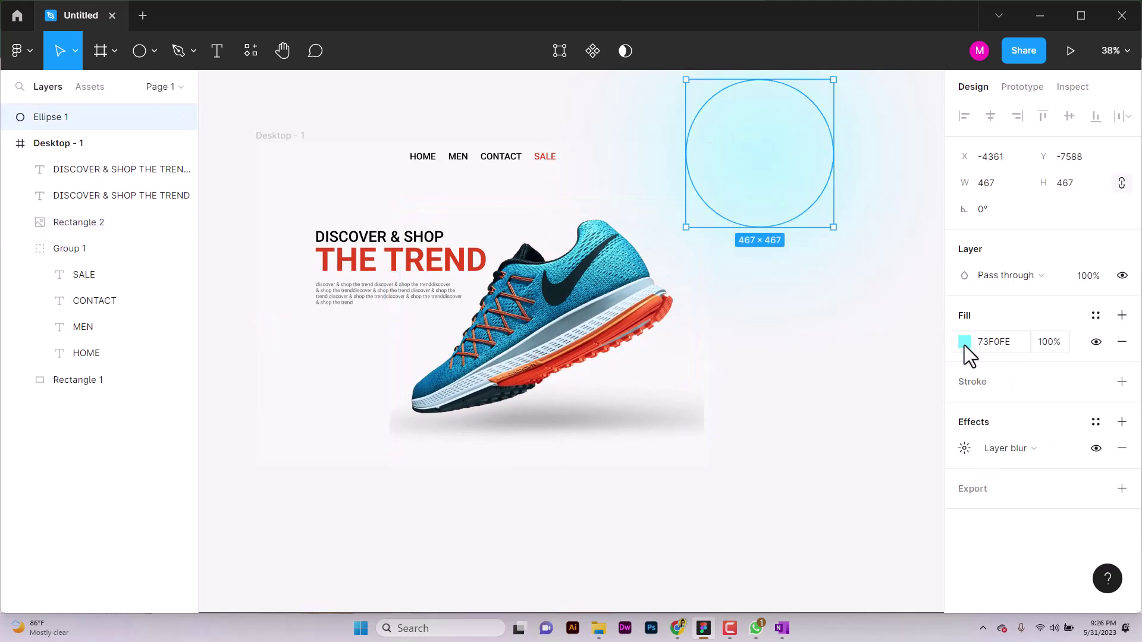
left_click(964, 345)
left_click_drag(886, 419, 873, 421)
left_click(645, 119)
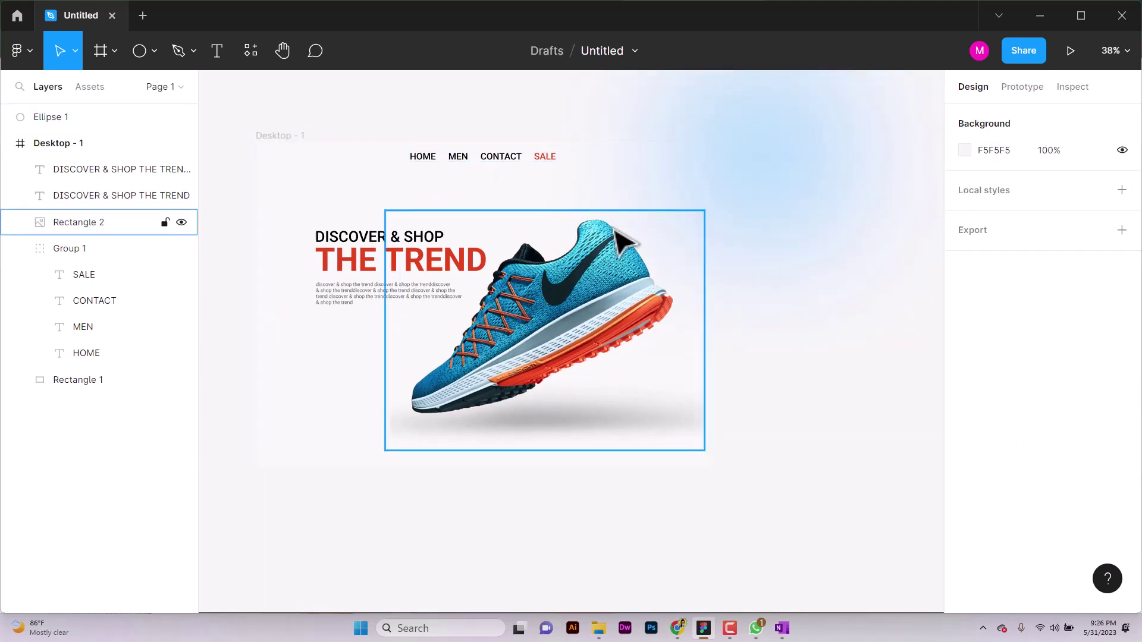
Duplicate the blue circle onto the shoe at about X 712, Y 419 and place the copy's layer just above Rectangle 1.
left_click(762, 166)
left_click_drag(761, 166, 555, 359)
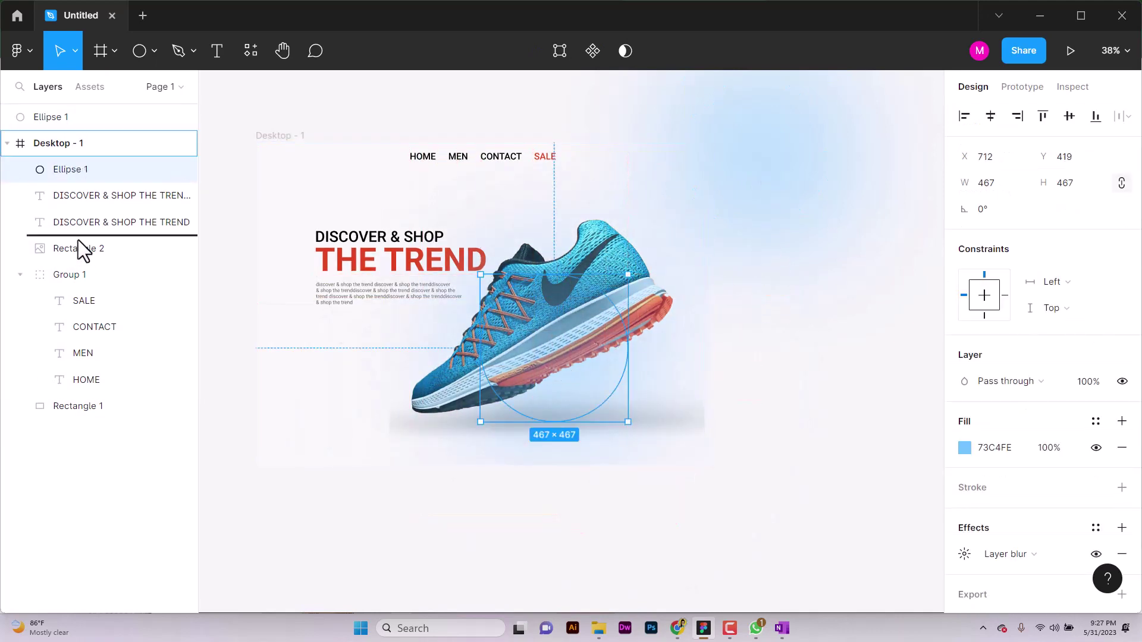
mouse_move(118, 397)
left_mouse_down()
mouse_move(113, 412)
mouse_move(125, 237)
mouse_move(104, 279)
mouse_move(109, 385)
left_mouse_up()
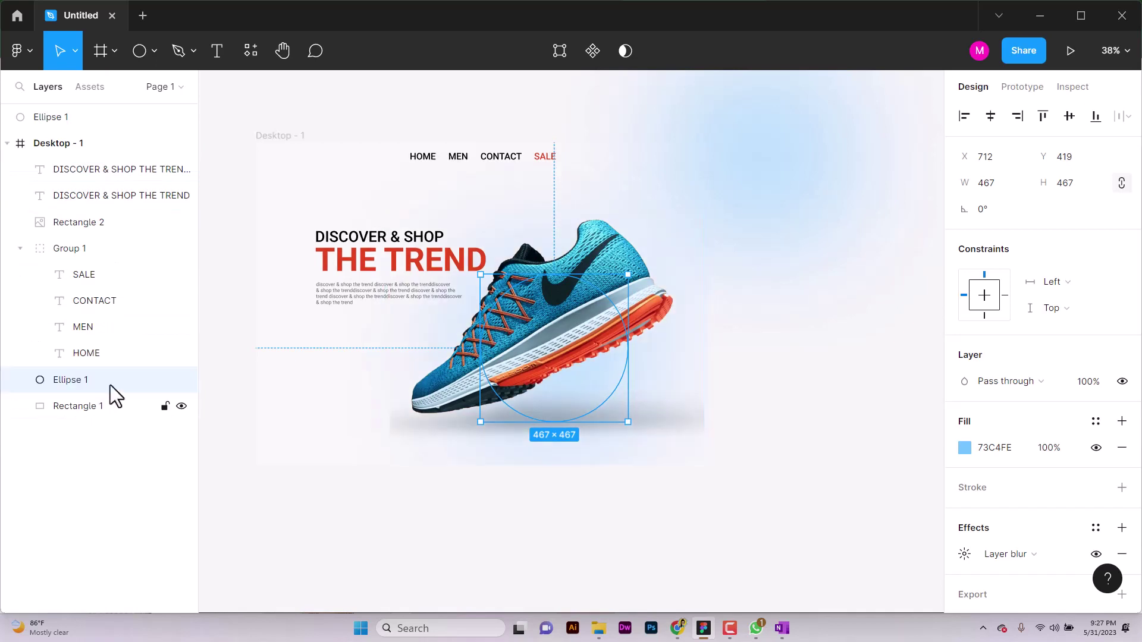
Fill the circle behind the shoe with the red E2431C and lower the colour's opacity.
left_click(964, 447)
left_click(787, 534)
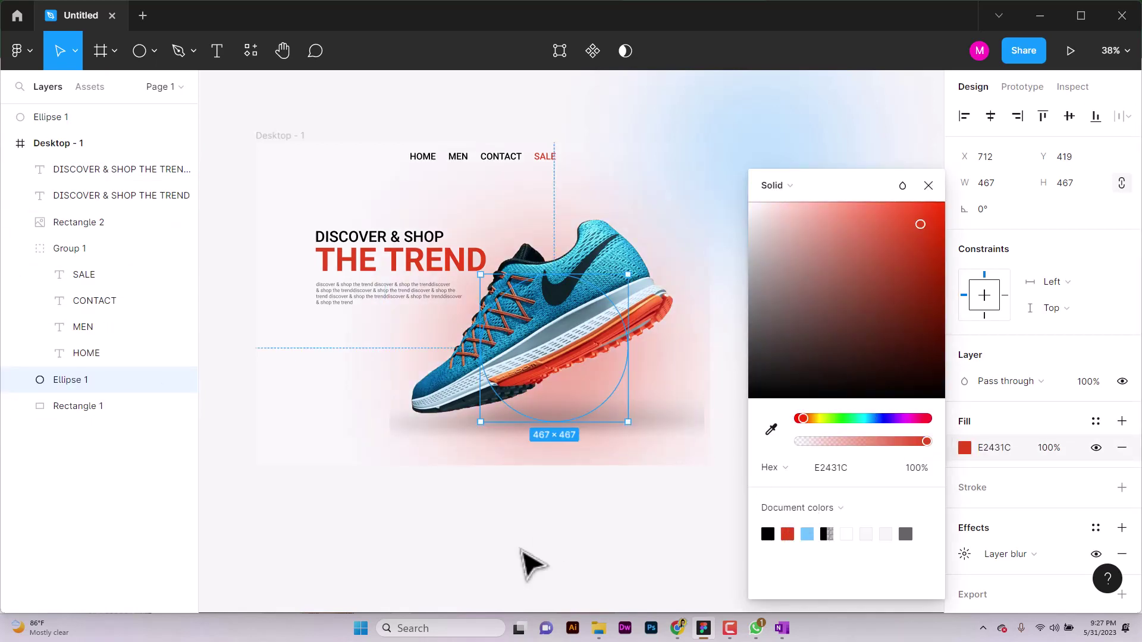
left_click_drag(927, 441, 887, 445)
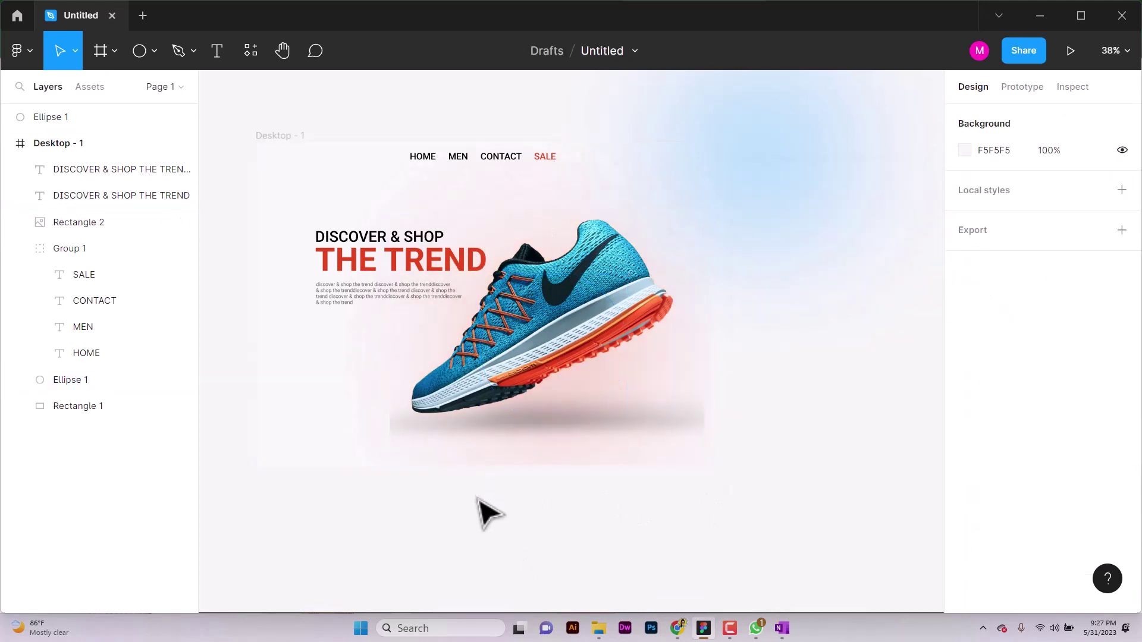
Enlarge the shoe image to about 1136 × 857 and place it at about X 362, Y 247.
left_click(416, 357)
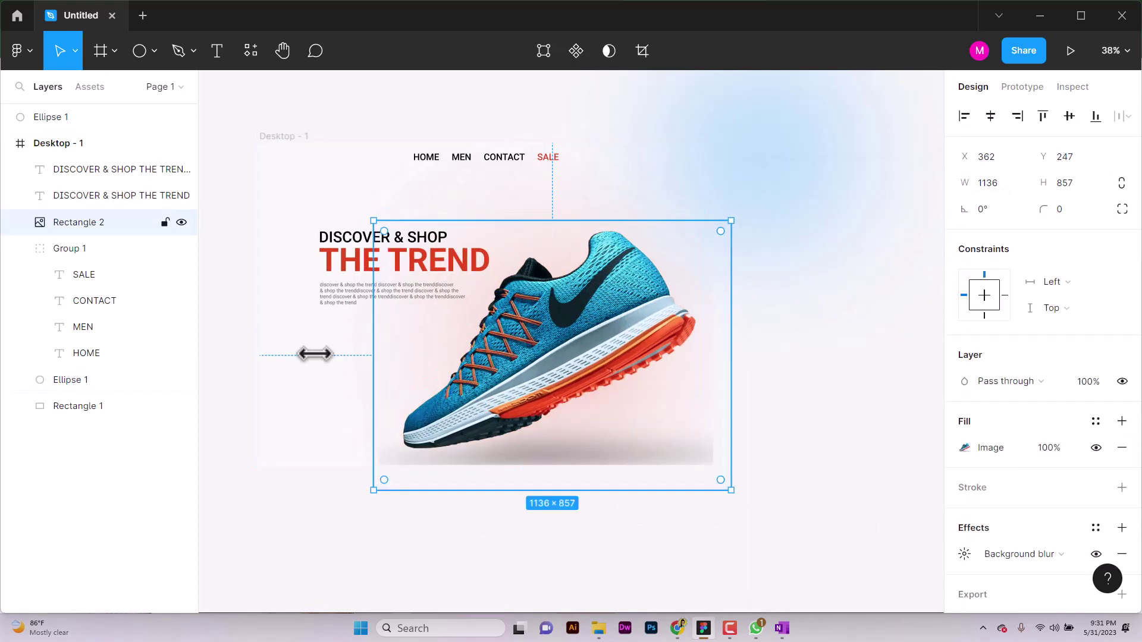
key("Escape")
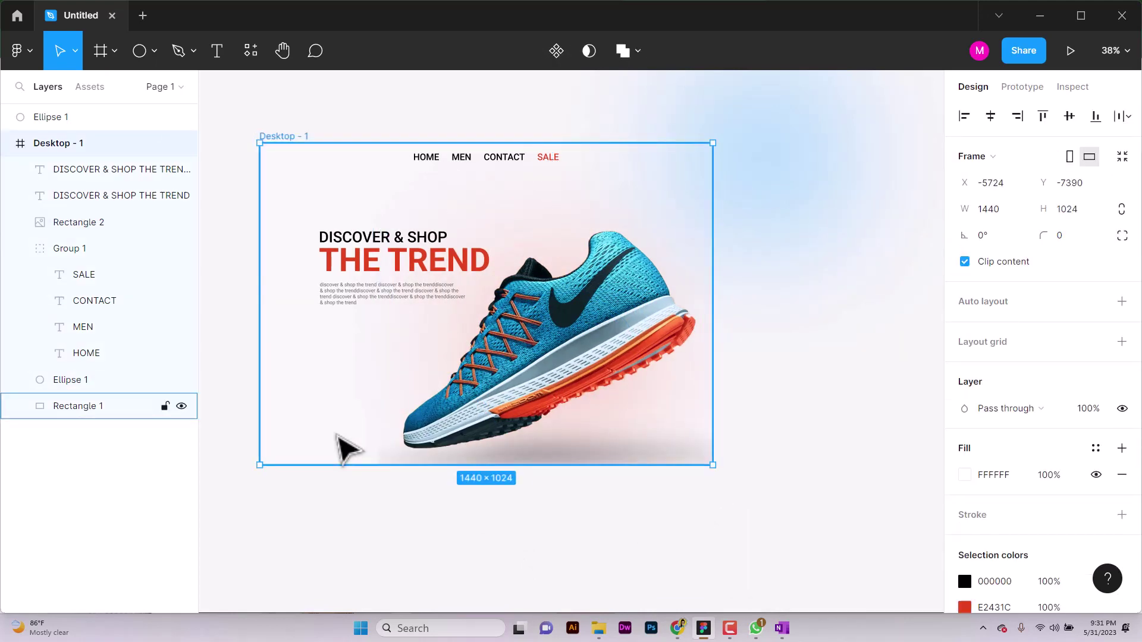
Change the Desktop - 1 frame's fill to a linear gradient and sample its end stop colour from the shadow beneath the shoe.
left_click(964, 474)
left_click(779, 178)
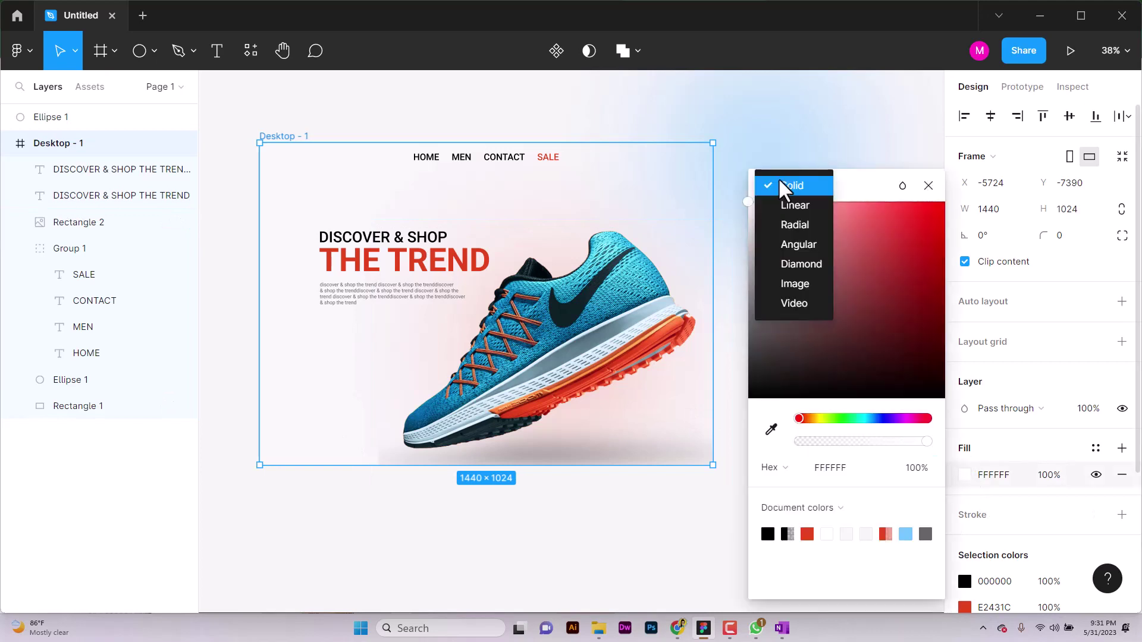
left_click(796, 207)
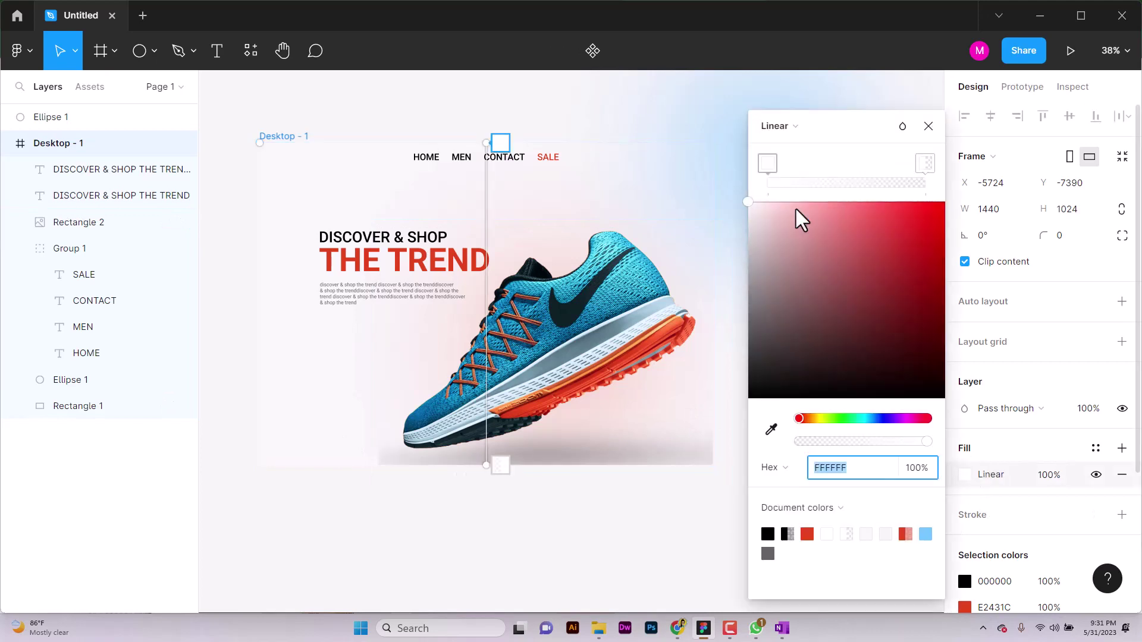
left_click(501, 468)
left_click(771, 428)
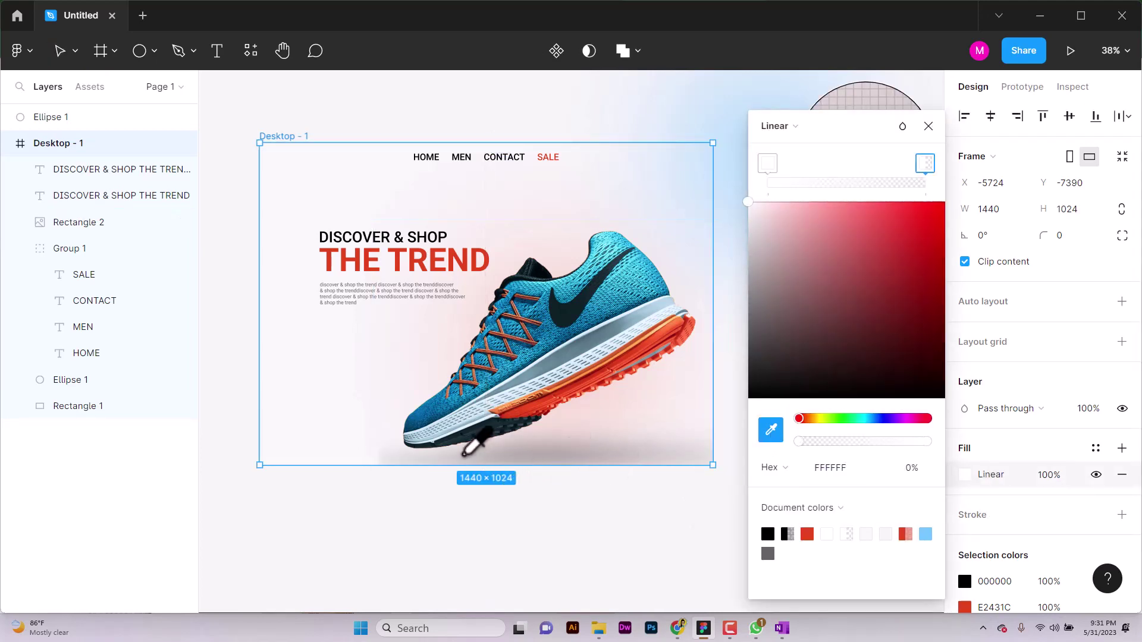
left_click(424, 457)
Give the background Rectangle 1 a linear gradient fill and extend the gradient's end point past the frame's lower edge.
left_click(290, 414)
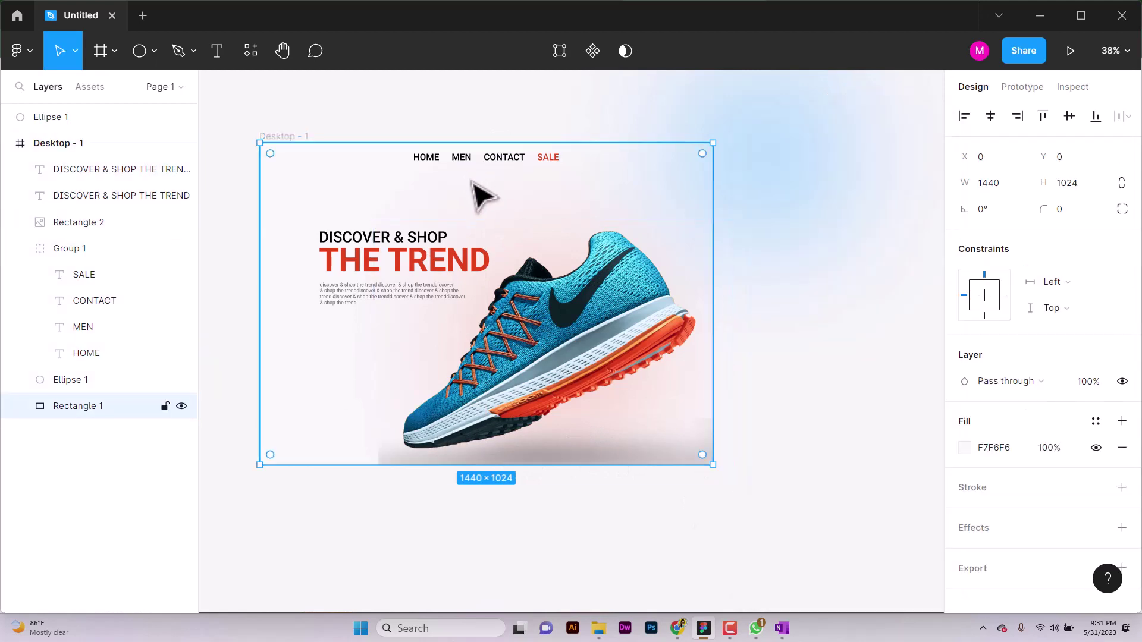
left_click(964, 447)
left_click(777, 185)
left_click(785, 200)
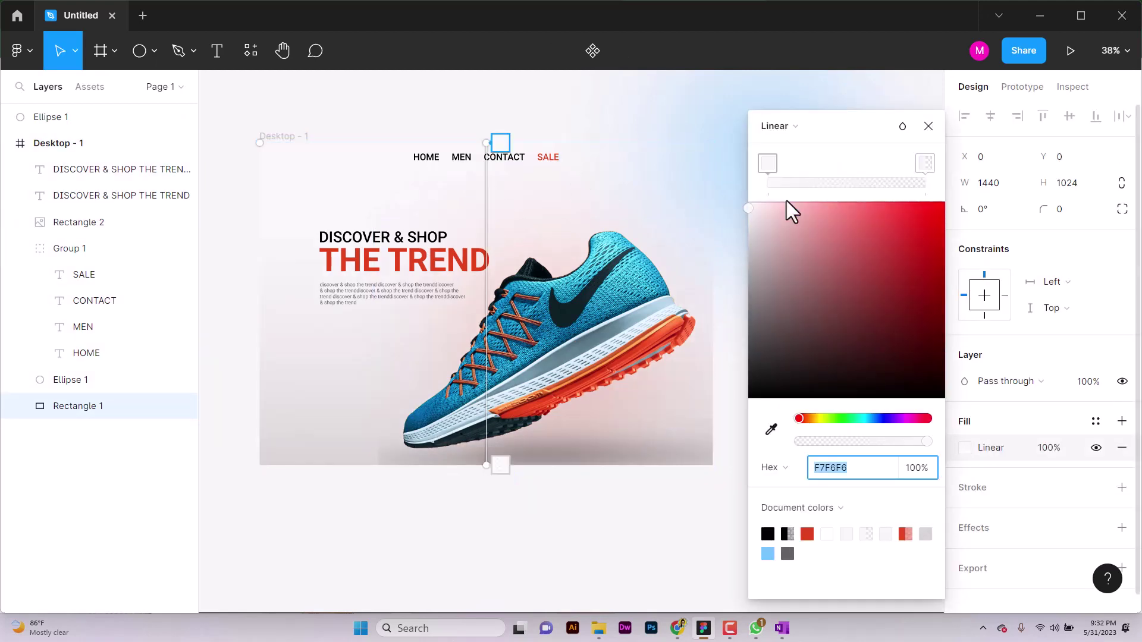
left_click_drag(501, 465, 507, 493)
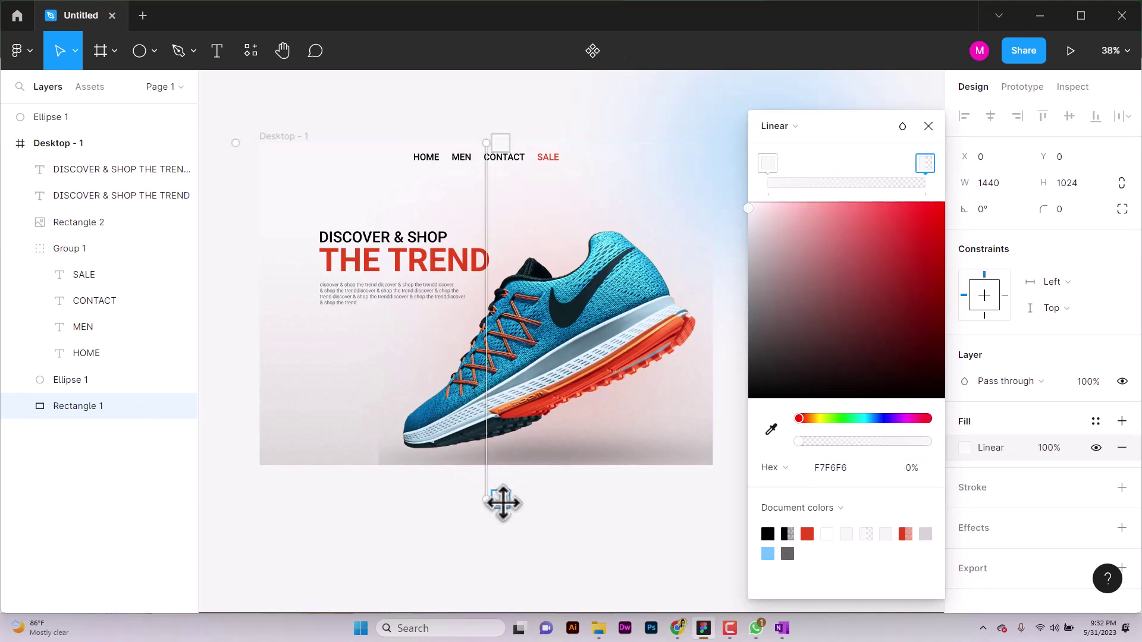
Set the end stop of Rectangle 1's gradient to the sampled colour 918684 at about 44% opacity.
left_click(771, 428)
left_click(502, 452)
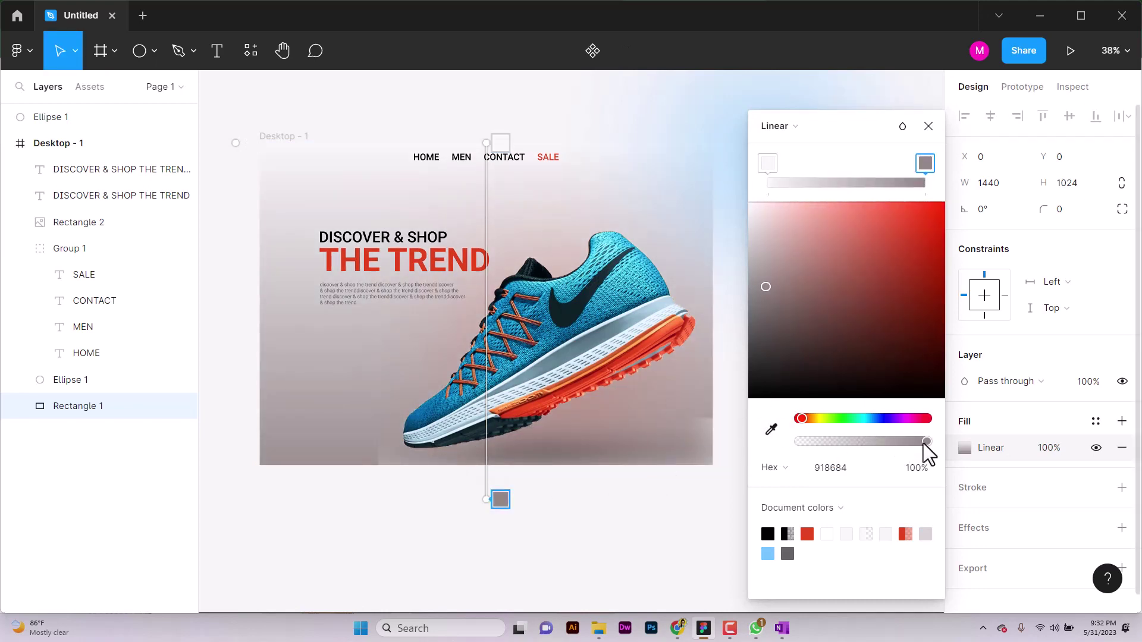
left_click_drag(908, 448, 873, 454)
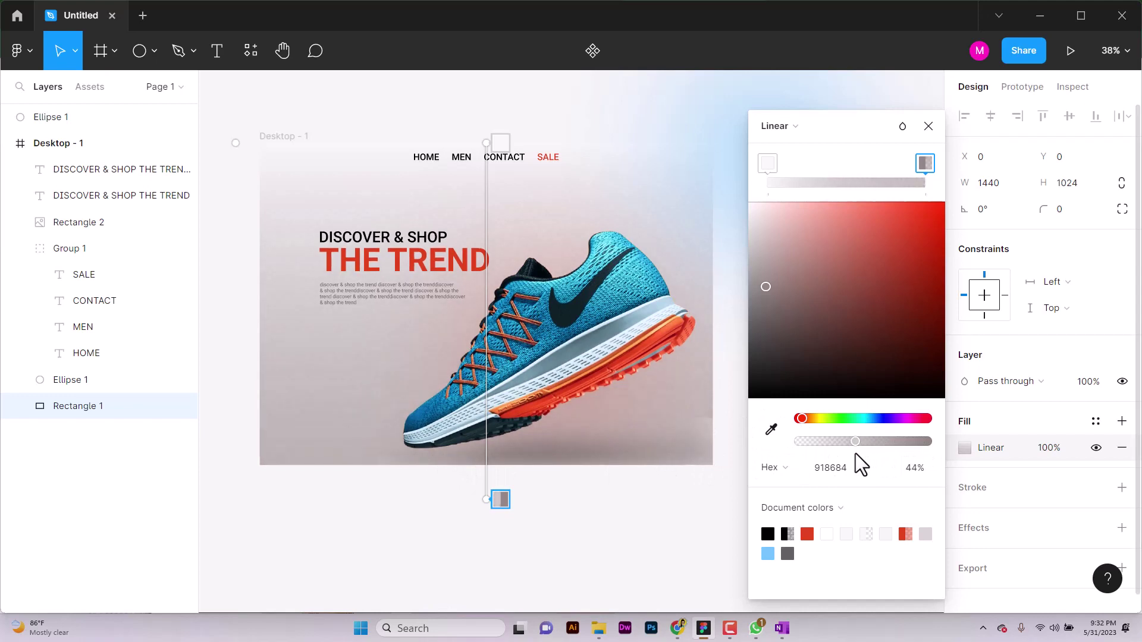
Set the gradient's start stop to white FFFFFF and add a middle stop coloured EFEFEF, slightly above the gradient's midpoint.
left_click(500, 143)
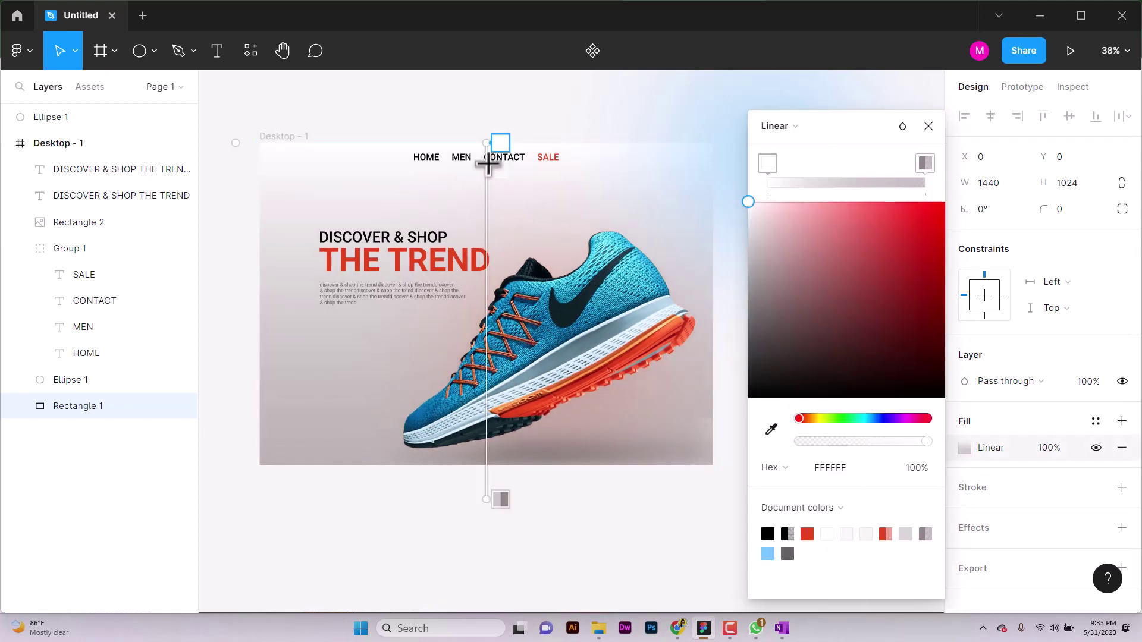
left_click(487, 251)
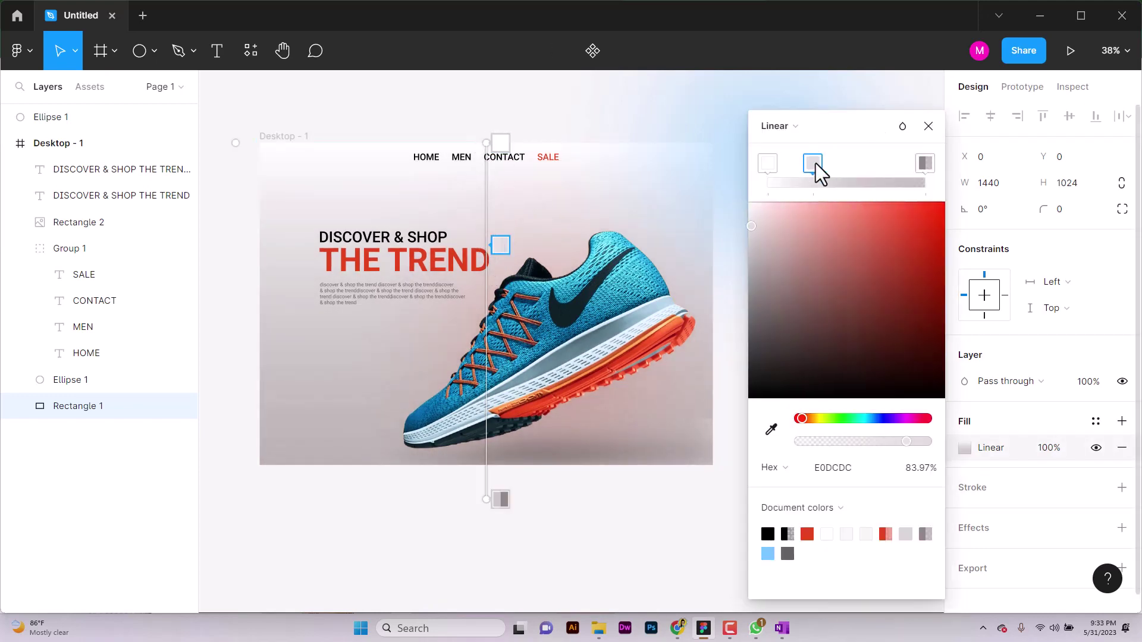
mouse_move(816, 163)
left_mouse_down()
mouse_move(851, 162)
mouse_move(826, 166)
left_mouse_up()
mouse_move(751, 221)
left_mouse_down()
mouse_move(747, 235)
mouse_move(749, 221)
left_mouse_up()
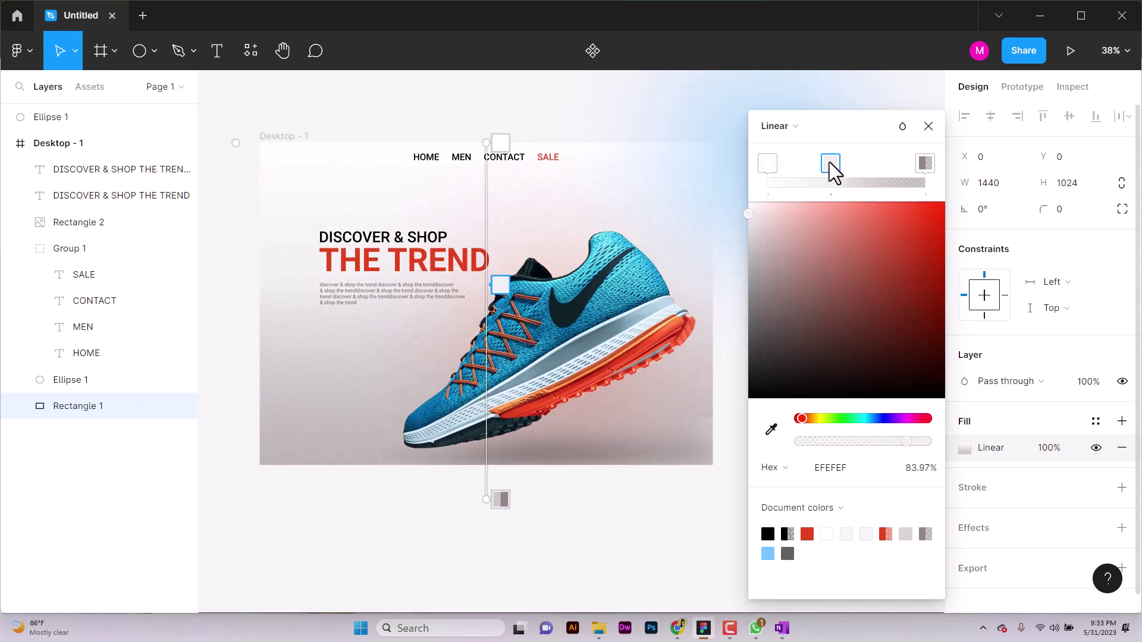
left_click_drag(829, 163, 834, 160)
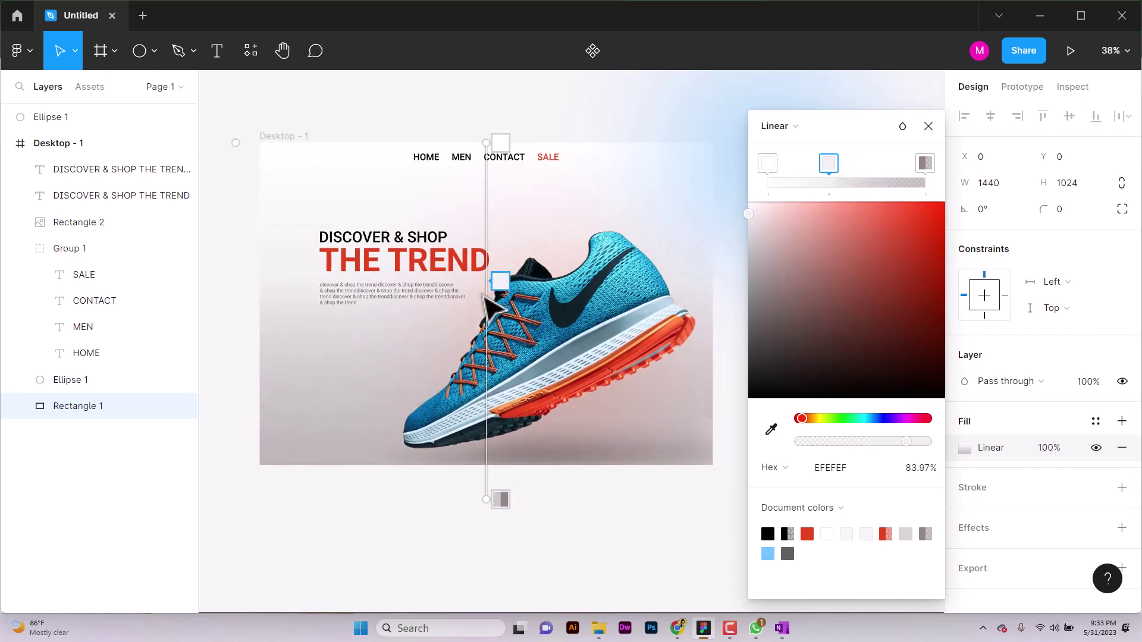
left_click(928, 126)
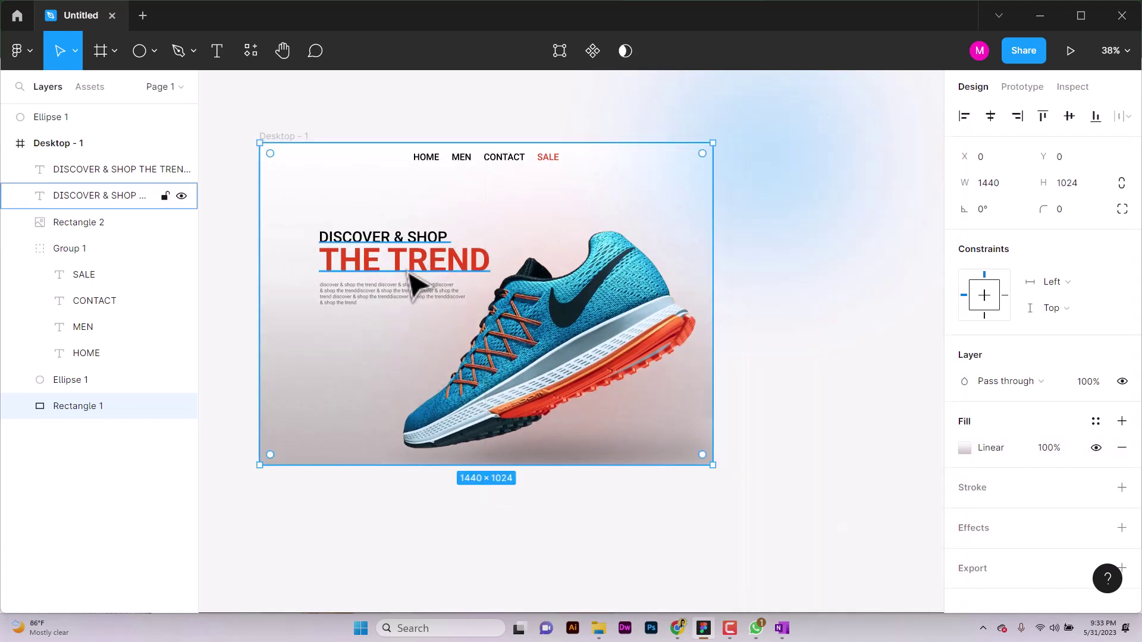
Move the heading and the descriptive text together closer to the frame's left edge.
left_click(411, 286)
left_click(398, 279, "shift")
left_click_drag(420, 275, 394, 274)
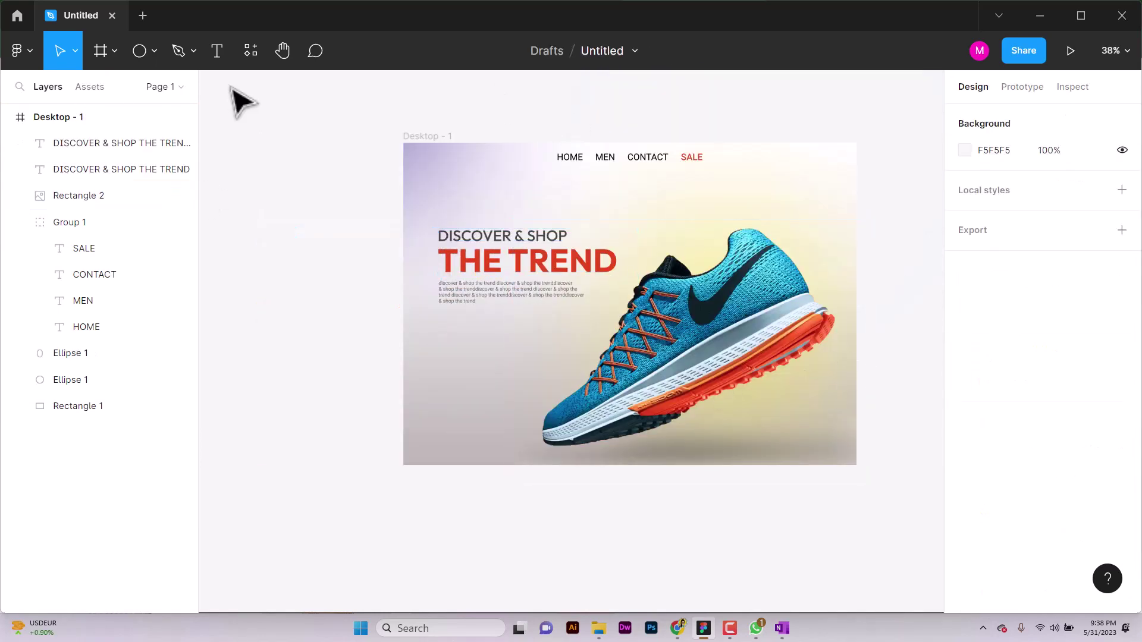
Draw a rectangle about 234 × 79 under the descriptive text, at about X 111, Y 588.
left_click(156, 51)
left_click(89, 91)
left_click_drag(438, 329, 513, 352)
Fill the new rectangle with the dark blue 055D93 sampled from the shoe.
left_click(965, 448)
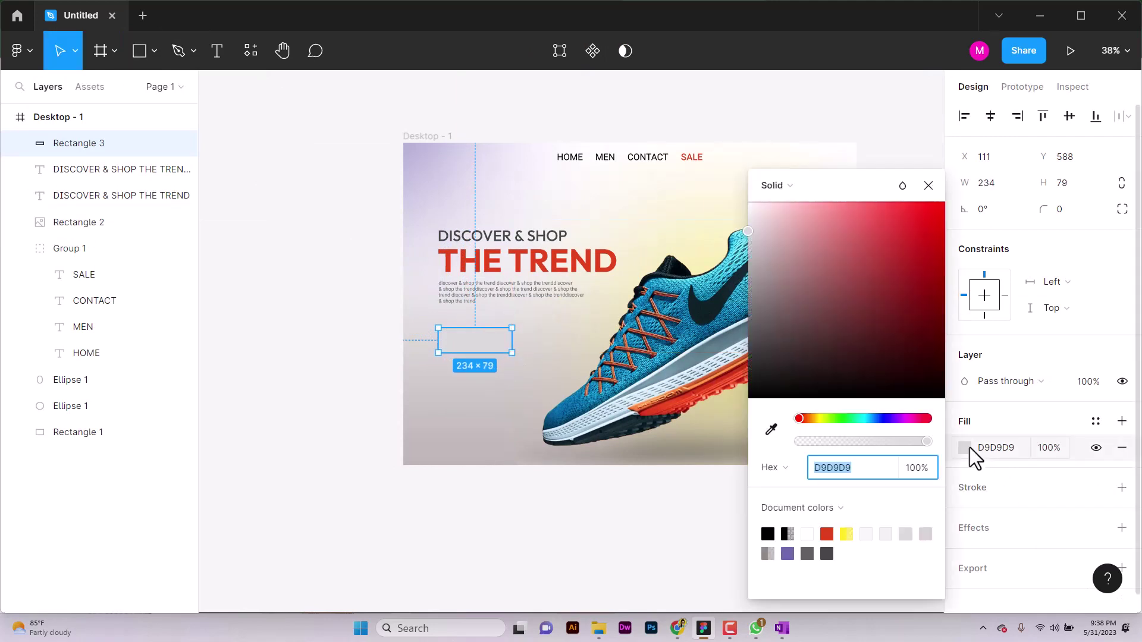
left_click(887, 418)
left_click(771, 429)
left_click(572, 404)
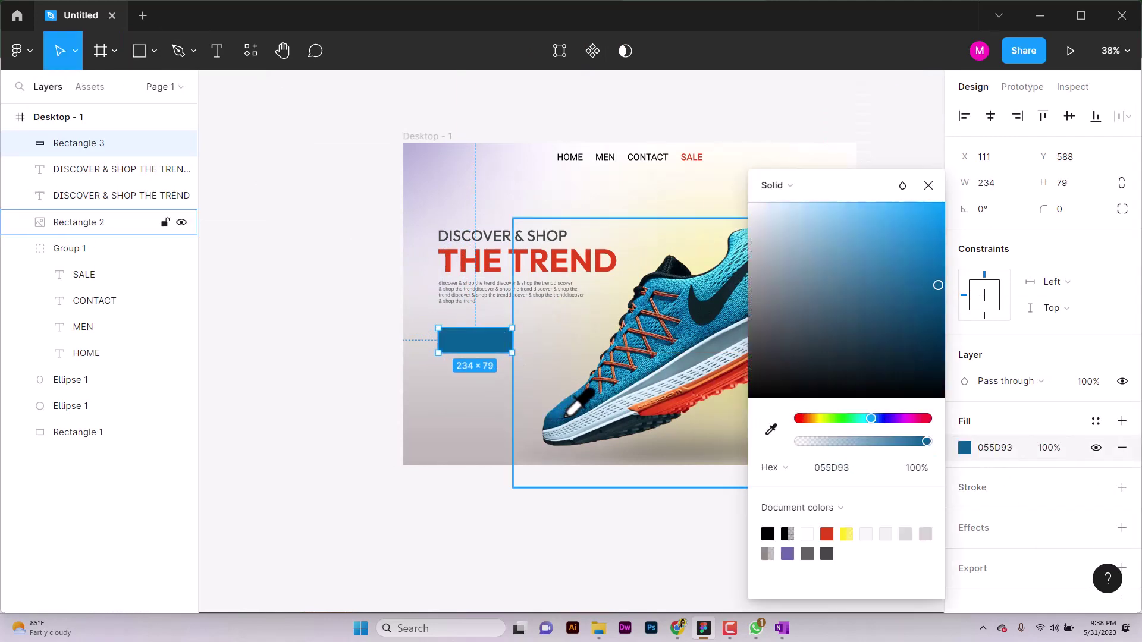
left_click(930, 190)
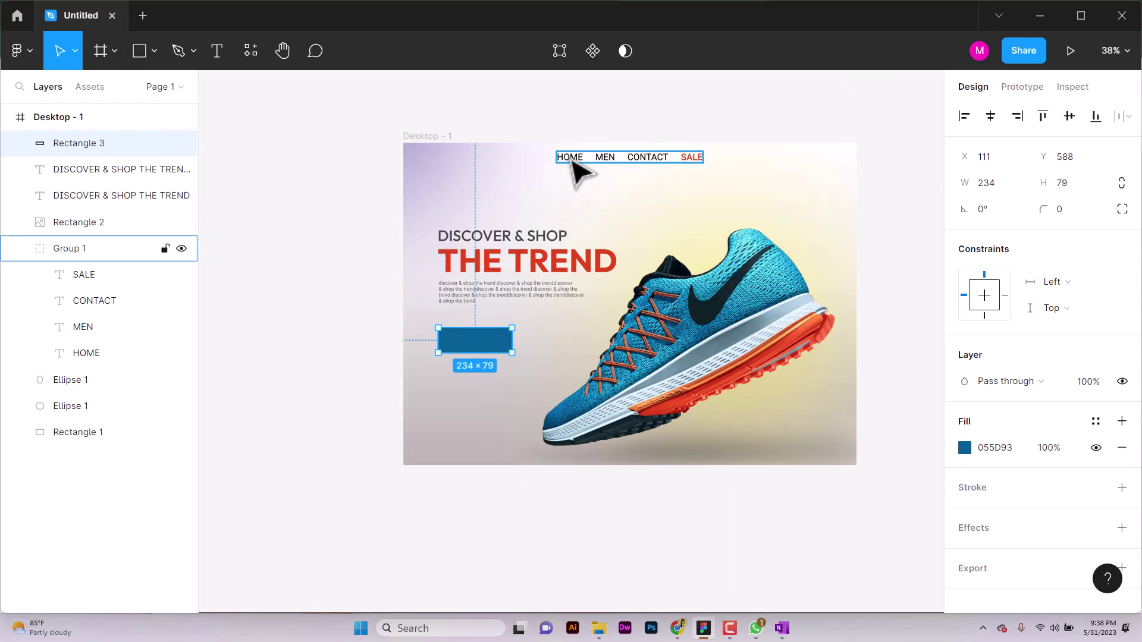
Fill the button rectangle with the red document colour E2431C and set its corner radius to 35.
scroll(488, 360, "up", 3)
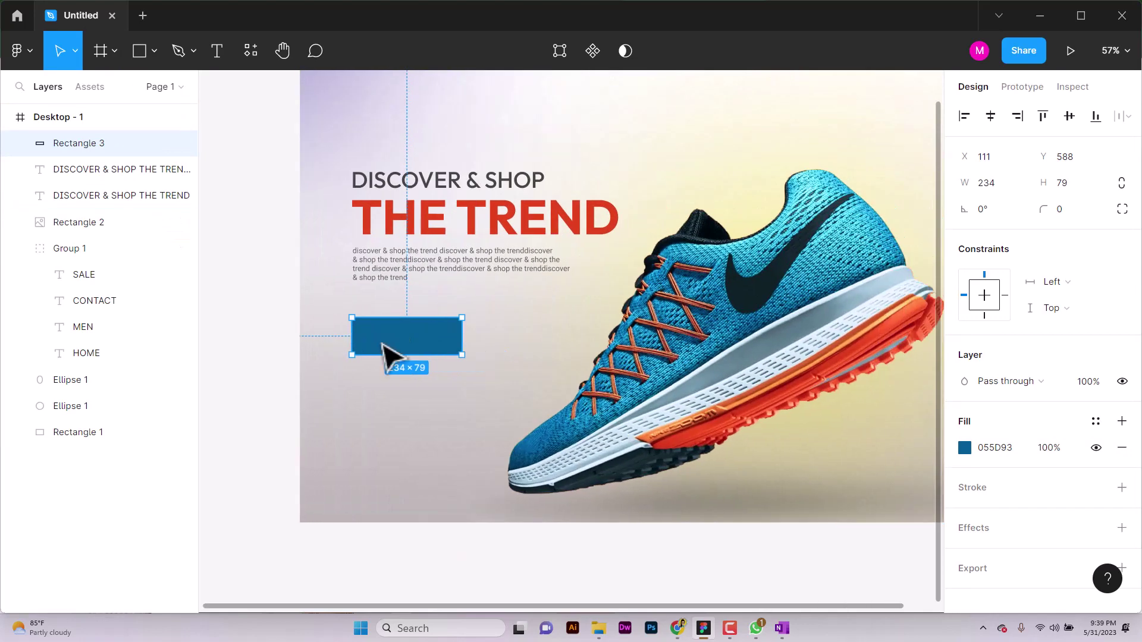
left_click(965, 447)
left_click(829, 536)
left_click(470, 570)
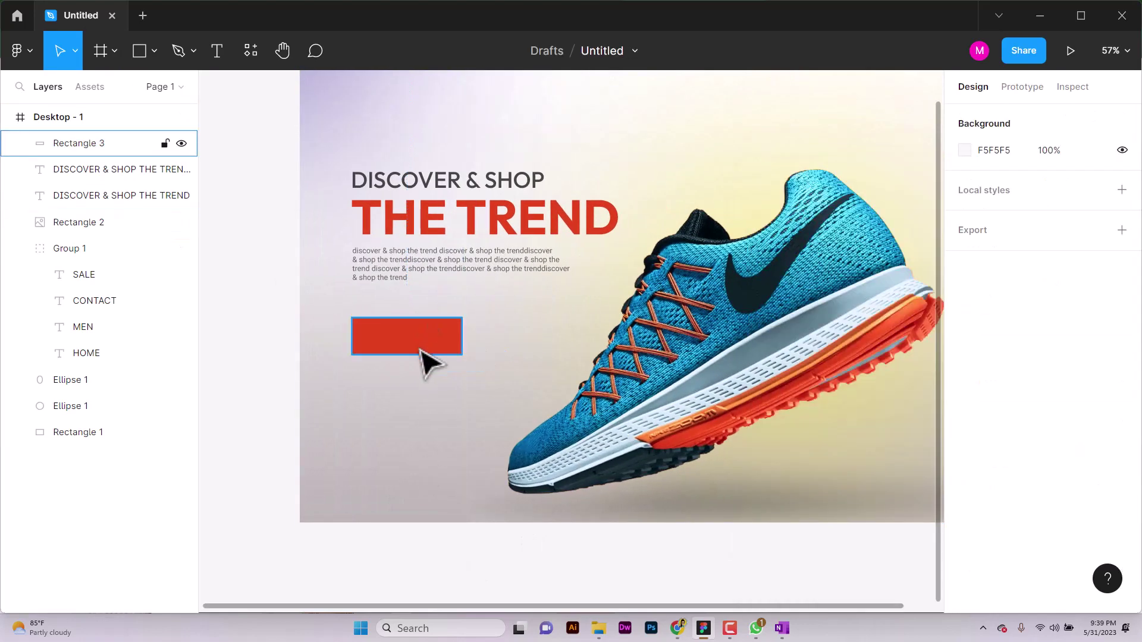
left_click(429, 360)
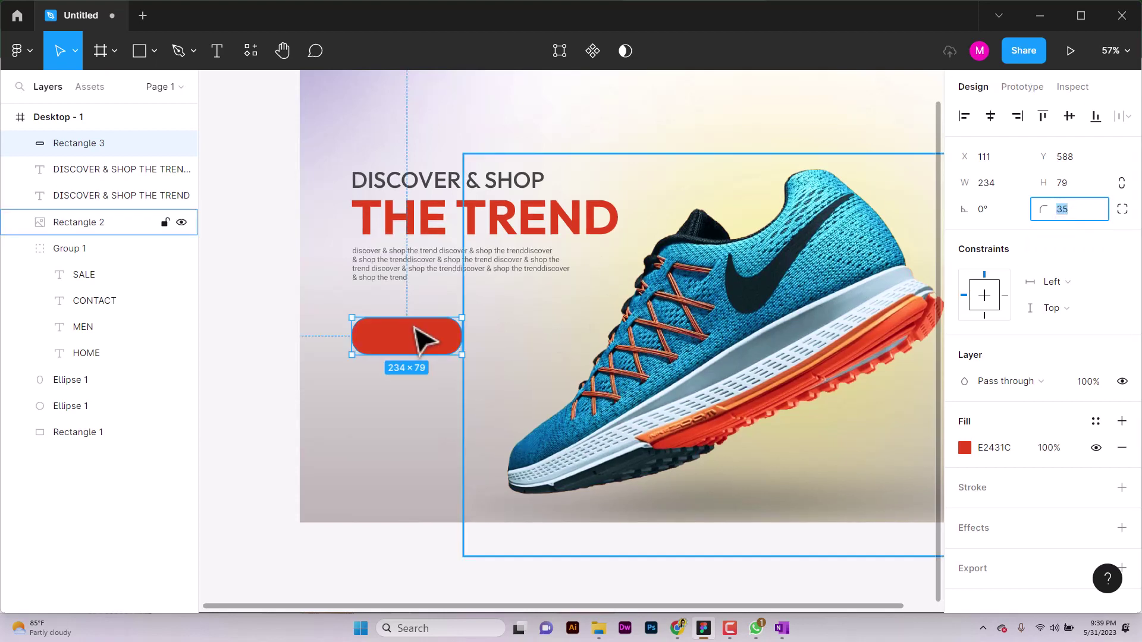
Add the text "Shop Now" at the red button.
left_click(217, 50)
left_click(385, 342)
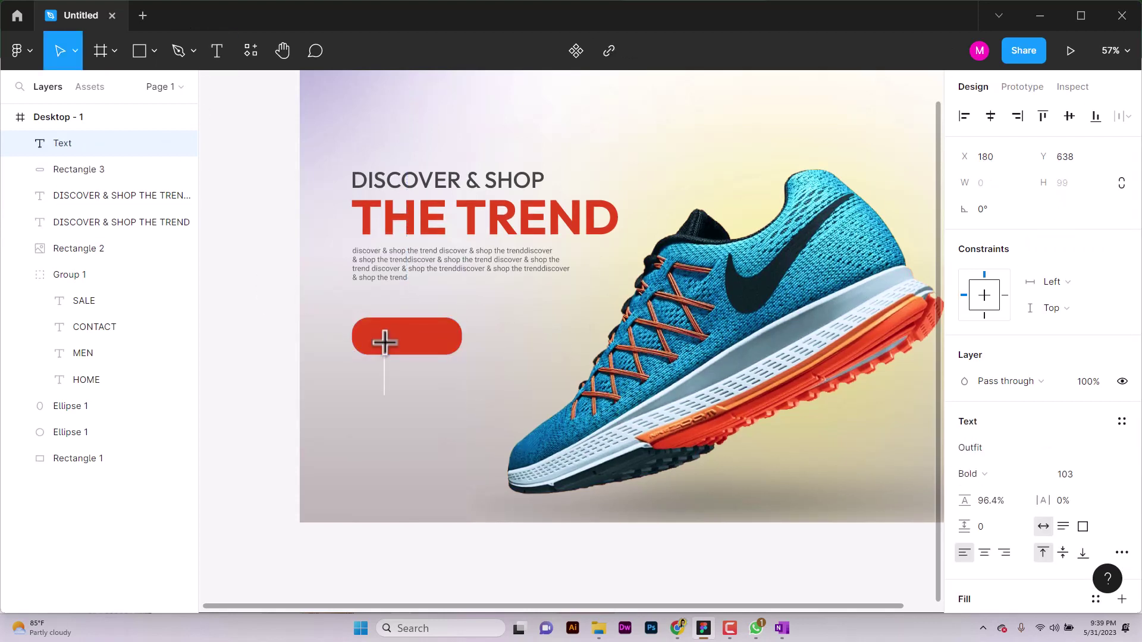
type("Shop")
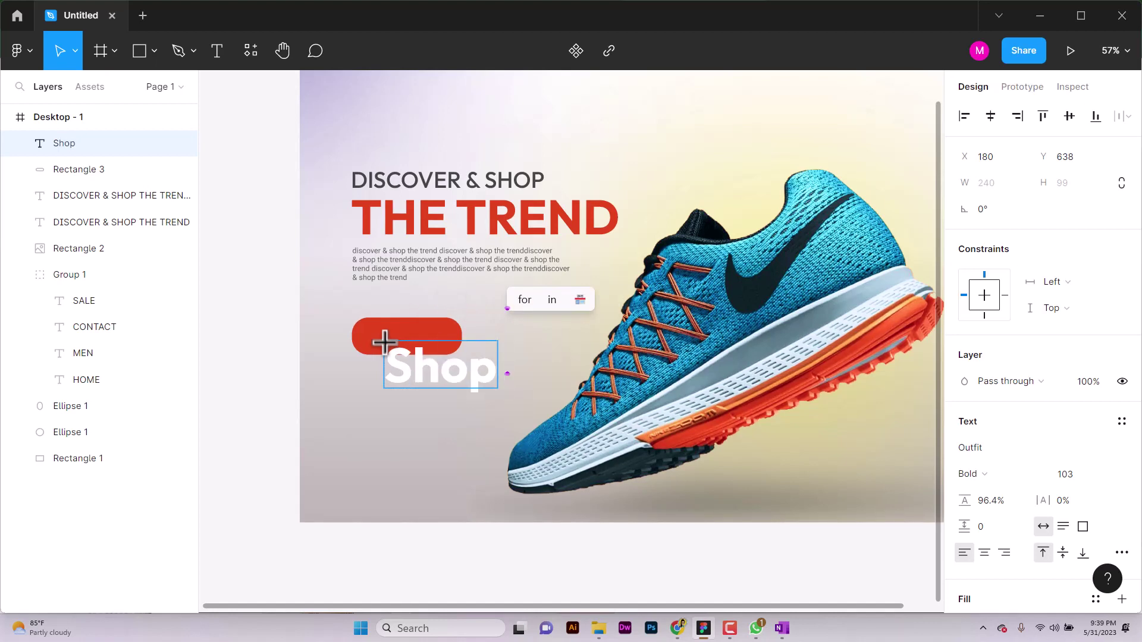
type(" now")
key("BackSpace")
key("BackSpace")
key("BackSpace")
key("BackSpace")
type("Now")
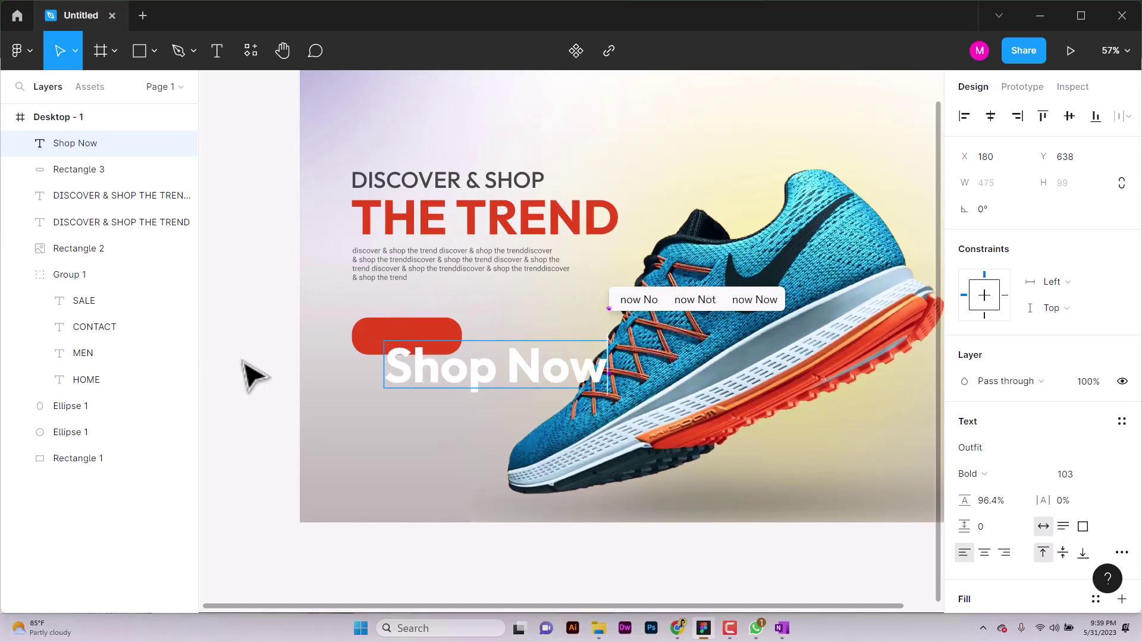
key("Escape")
Set the Shop Now text to Medium weight and font size 32.
left_click(978, 473)
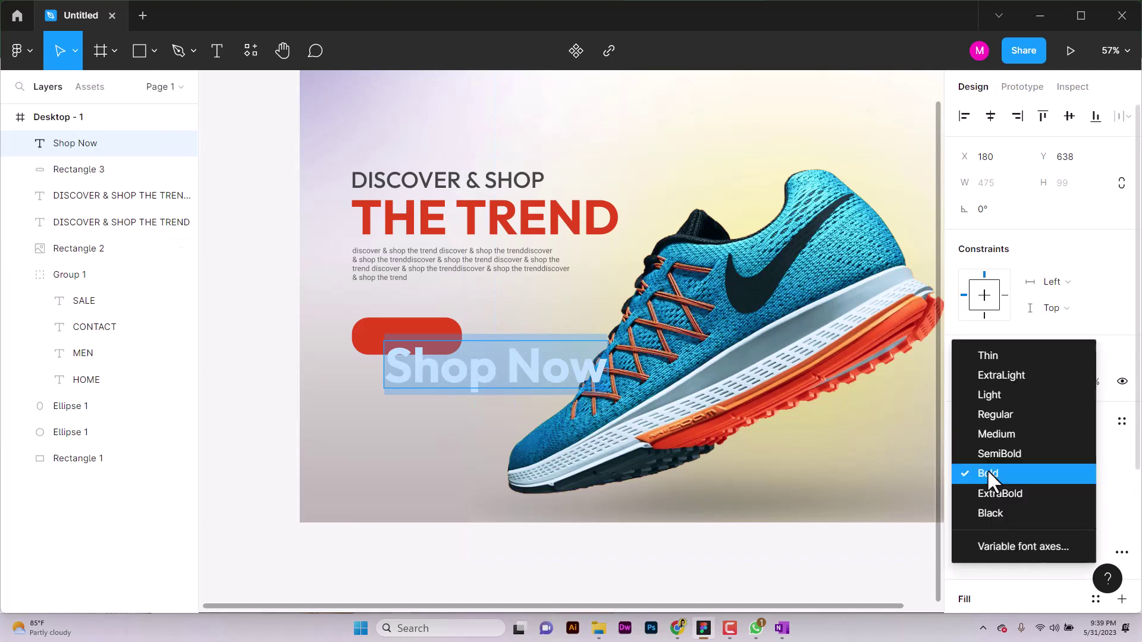
left_click(992, 434)
left_click(1011, 454)
left_click(1101, 472)
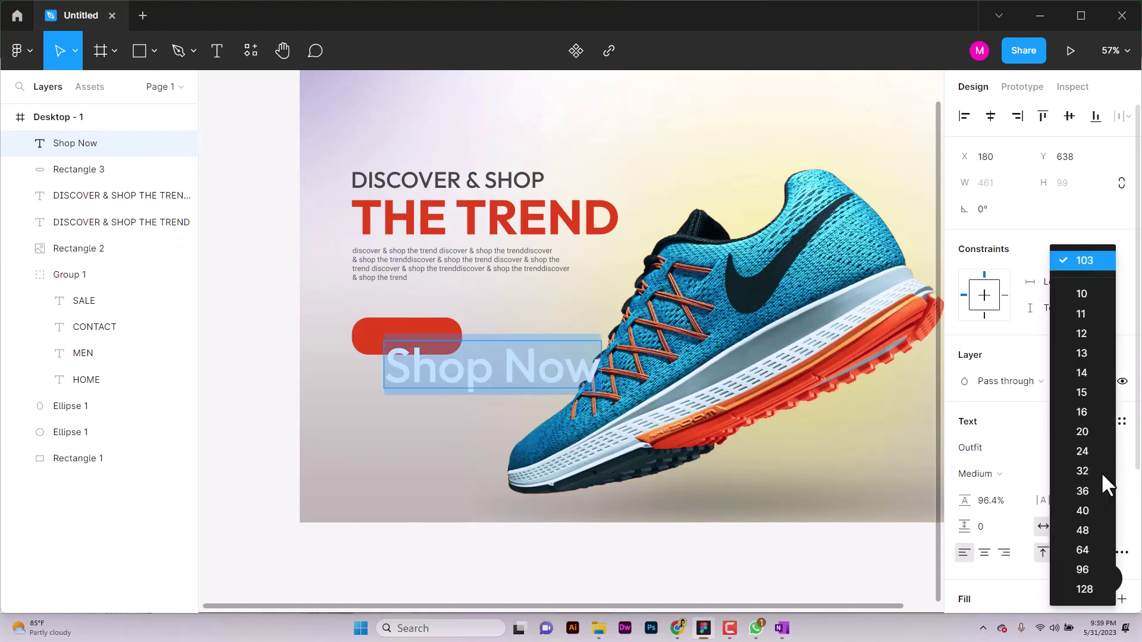
left_click(1094, 472)
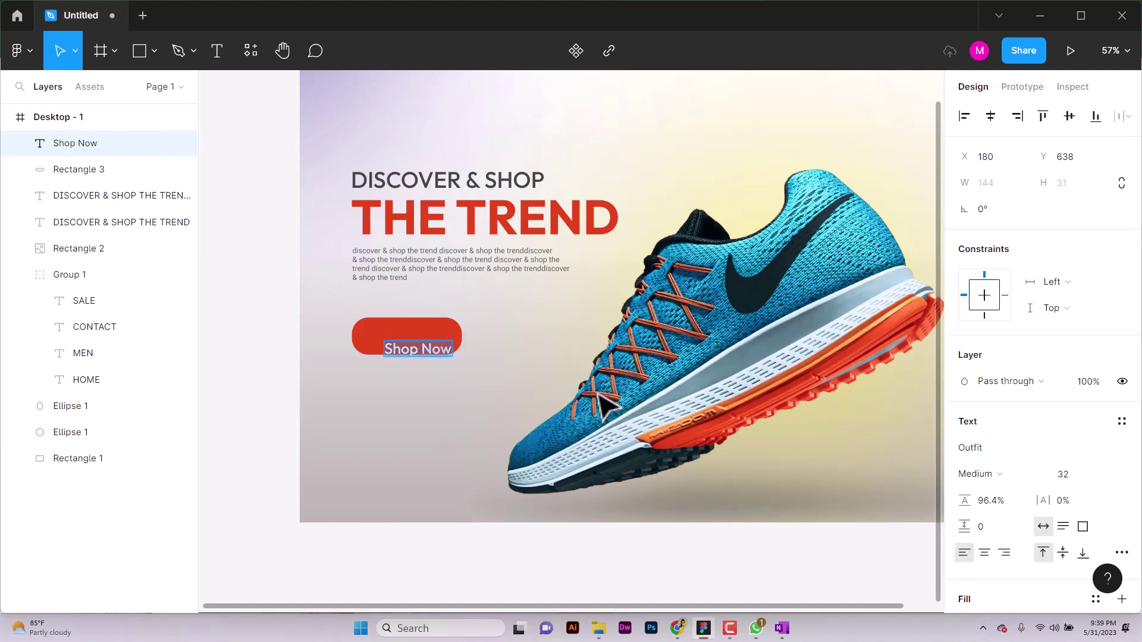
Centre the Shop Now text on the red button at about X 143, Y 612 and set its case to uppercase.
left_click_drag(424, 345, 406, 333)
left_click(1122, 553)
left_click(866, 507)
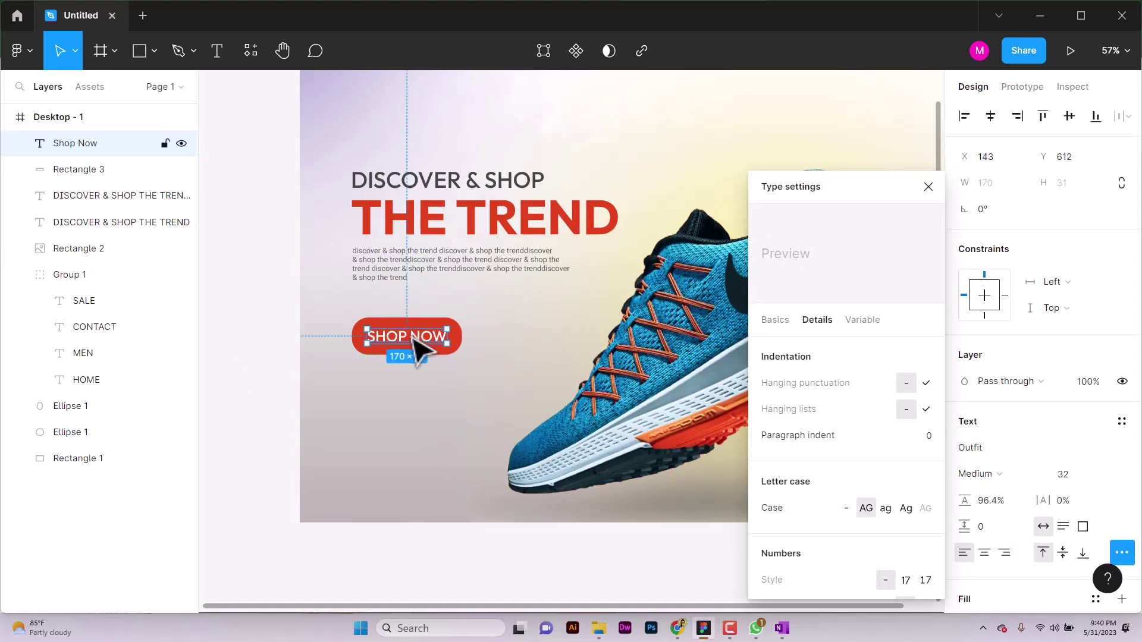
Reduce the button rectangle's height and width to fit closely around SHOP NOW and add a drop shadow to it.
scroll(380, 375, "up", 5)
left_click(458, 321)
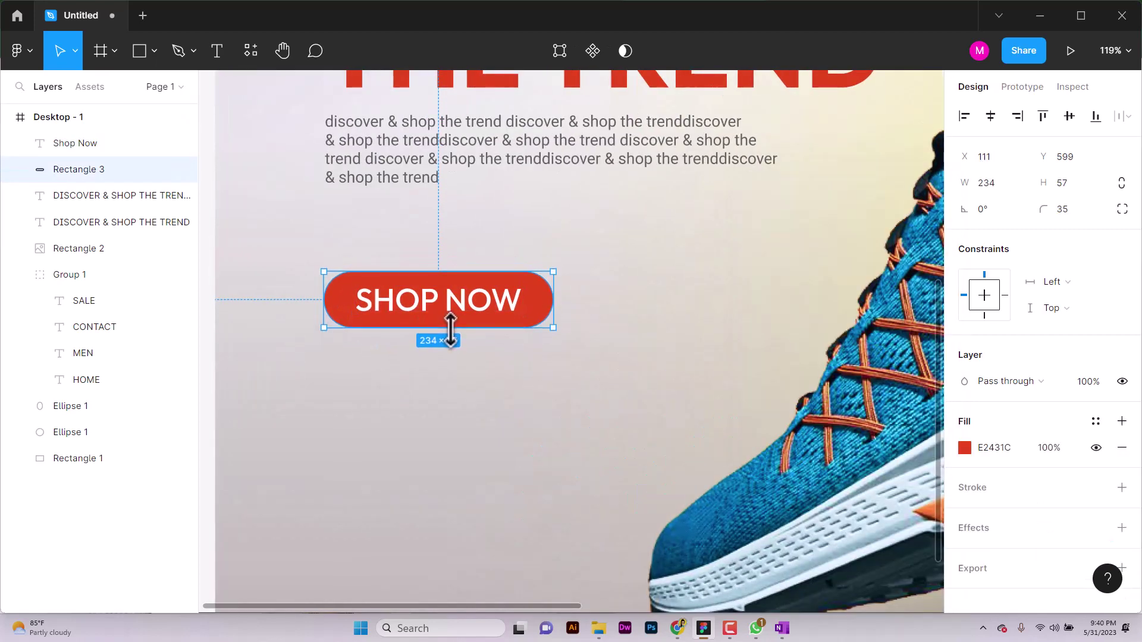
left_click_drag(450, 329, 450, 331)
left_click(508, 309)
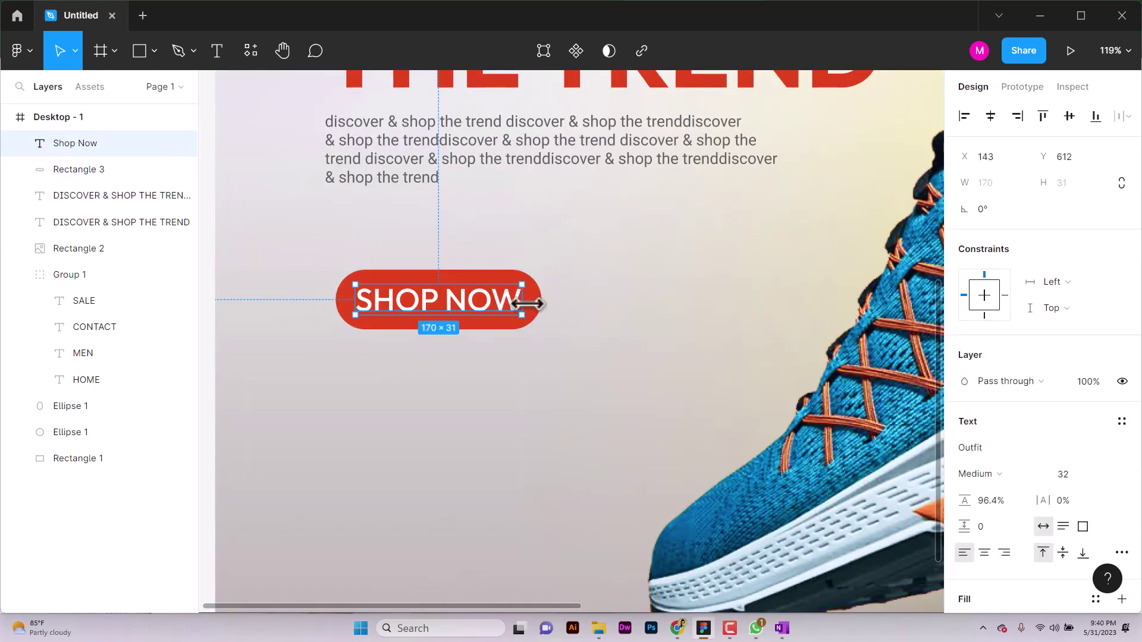
left_click(525, 301)
left_click(1121, 528)
Lock the shoe image layer Rectangle 2 and the background layer Rectangle 1.
left_click(595, 346)
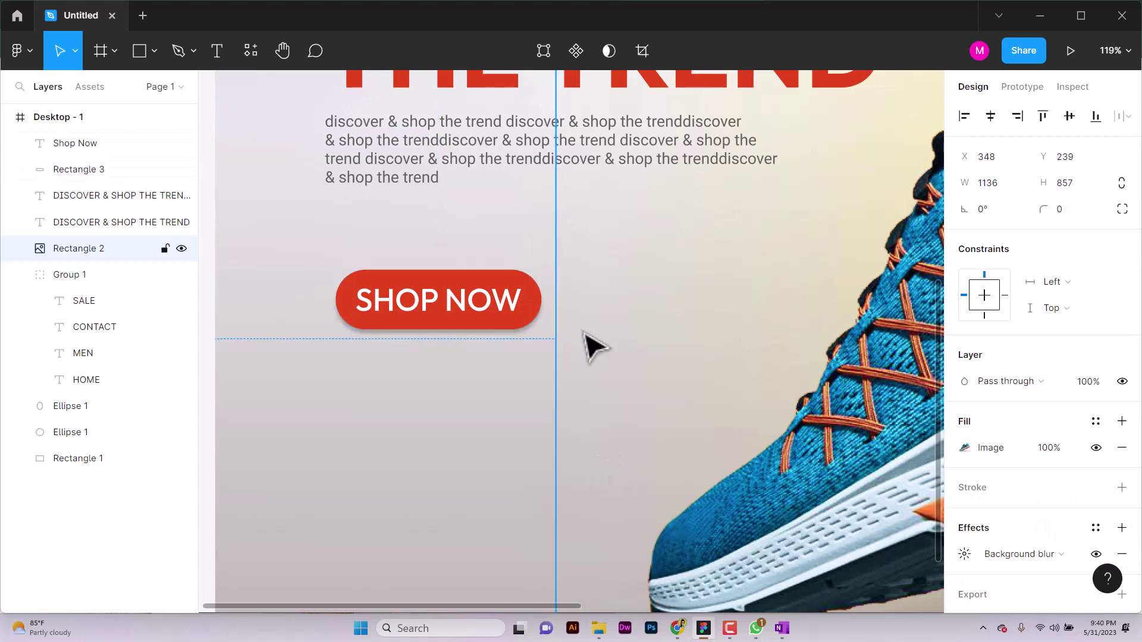
left_click(165, 459)
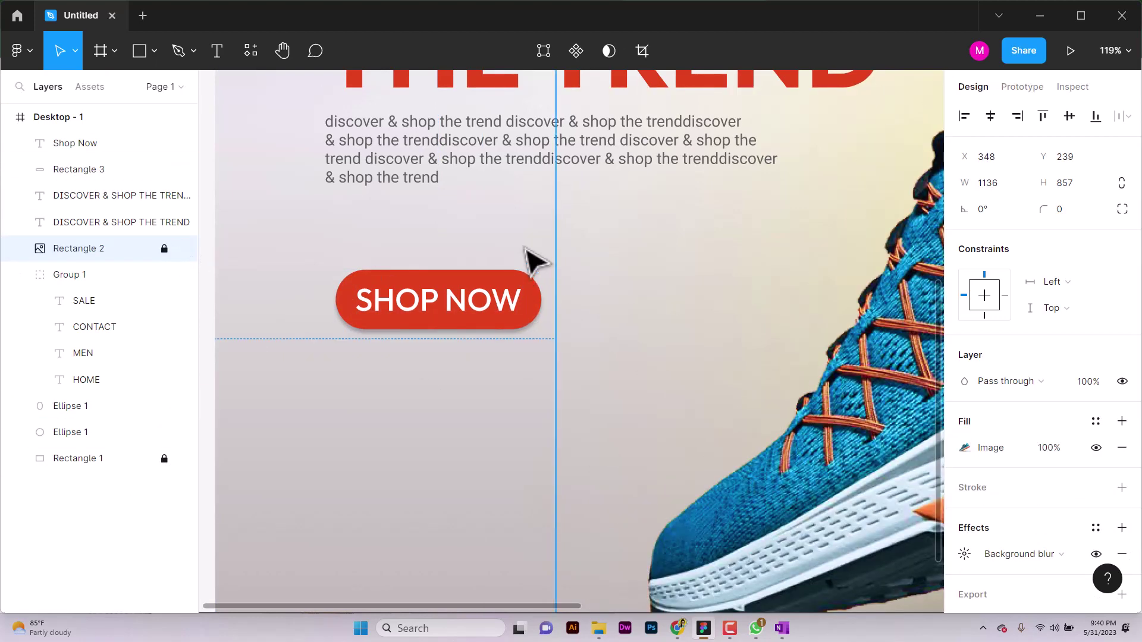
left_click(464, 344)
scroll(466, 267, "down", 1)
scroll(467, 271, "down", 2)
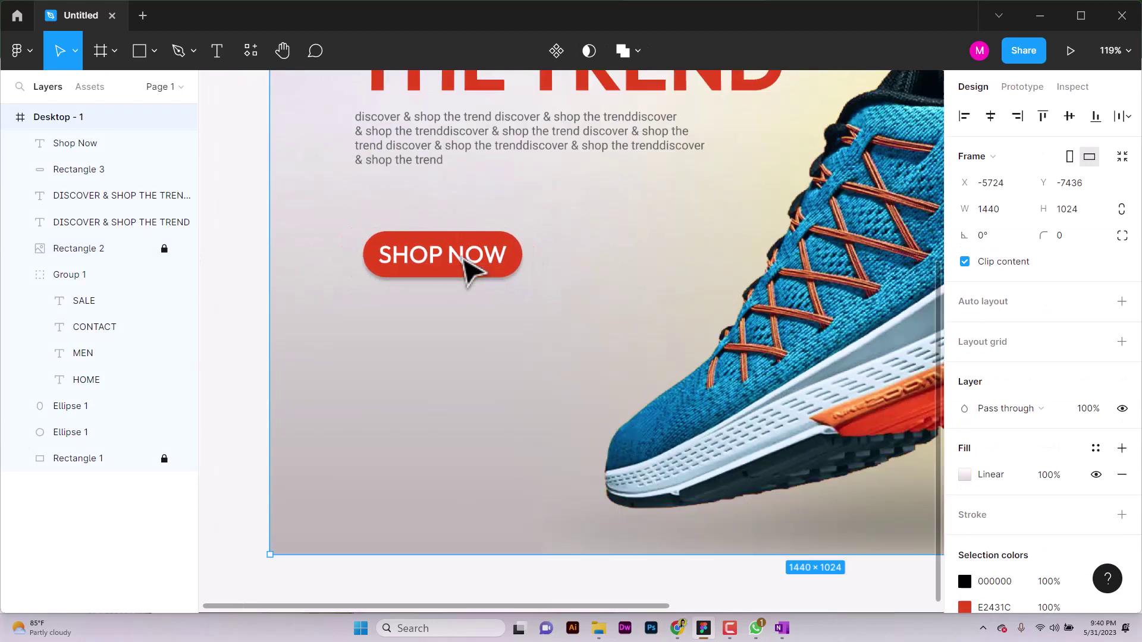
scroll(467, 271, "down", 3)
Lock both blurred Ellipse 1 layers and select the SHOP NOW button together with its text.
left_click(324, 300)
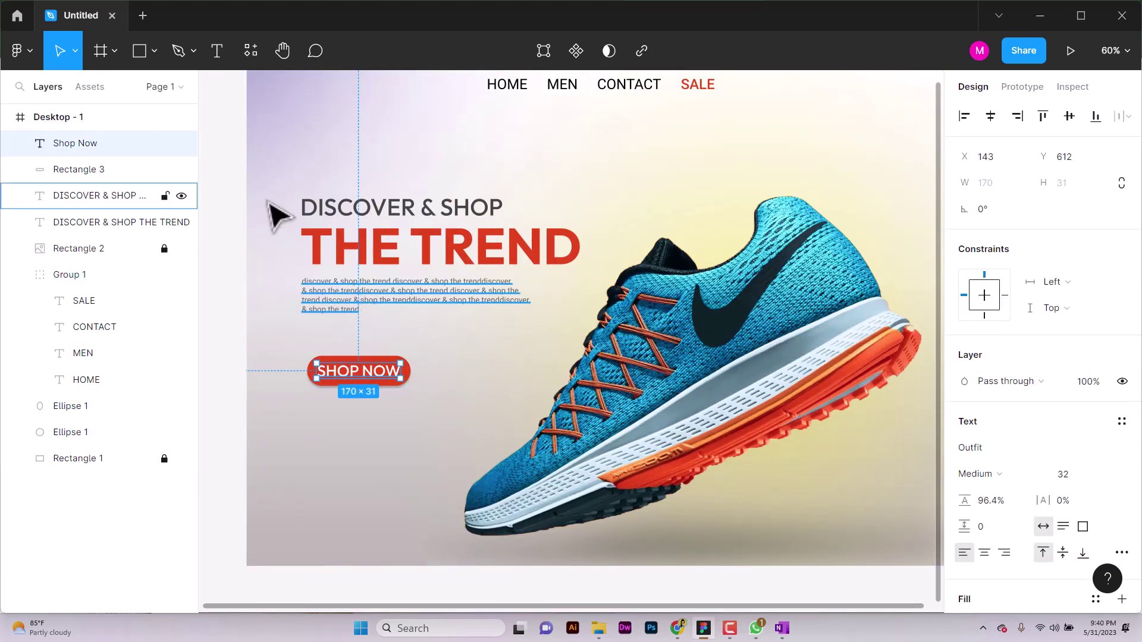
left_click(301, 175)
left_click(289, 153)
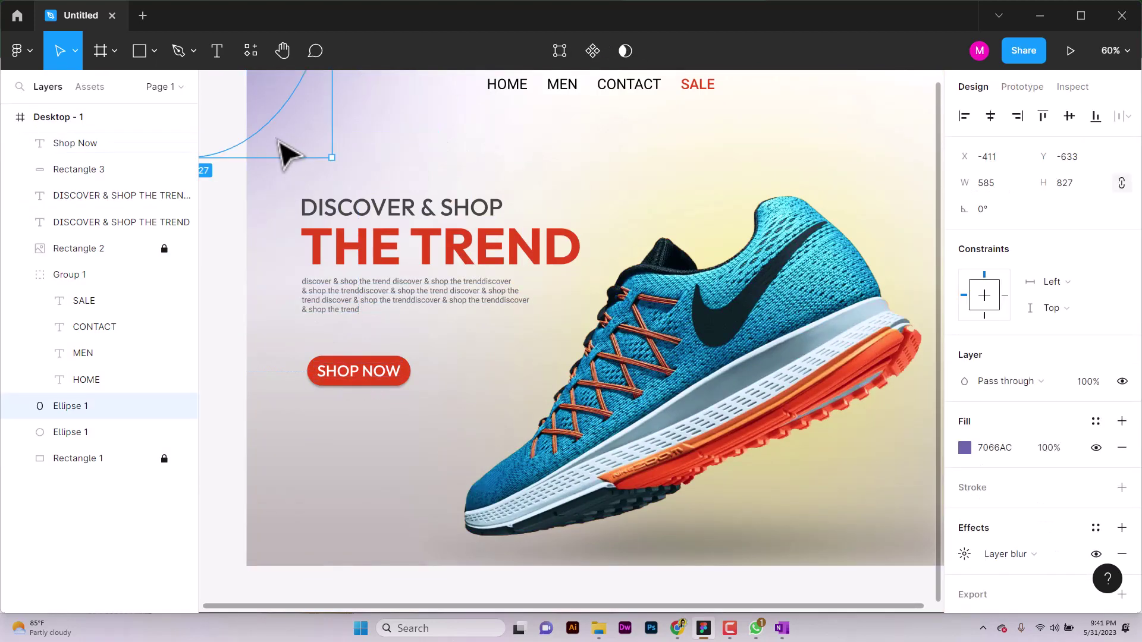
left_click(164, 405)
left_click(165, 432)
left_click_drag(290, 355, 379, 357)
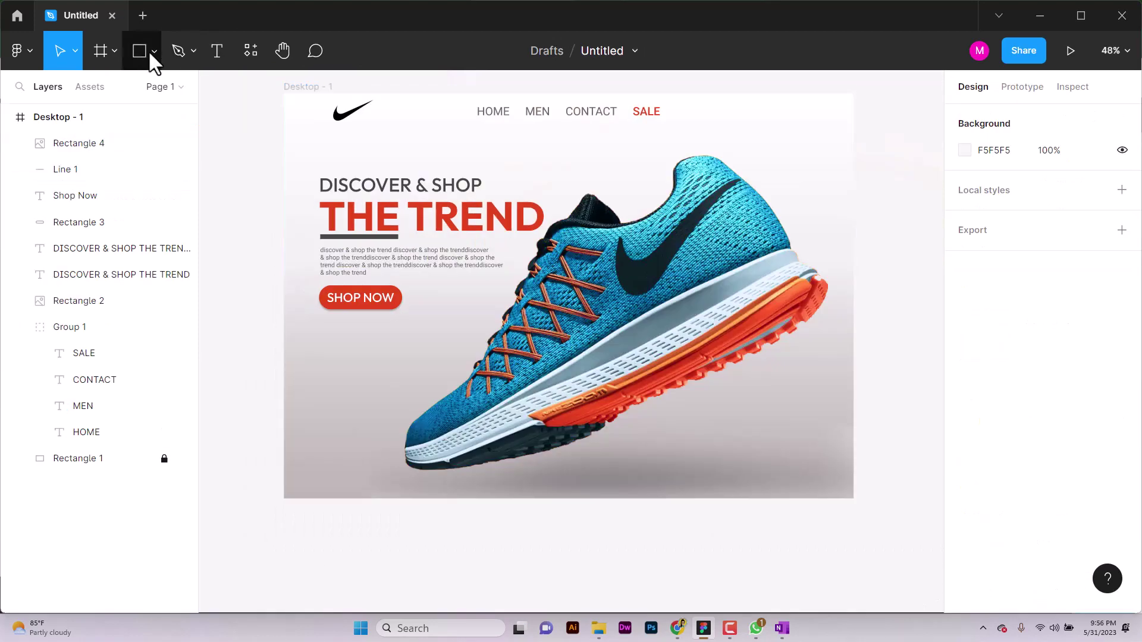
Draw a 15 × 15 circle below the shoe sole, near the lower edge of the desktop frame.
left_click(150, 50)
left_click(130, 148)
mouse_move(513, 476)
left_mouse_down()
mouse_move(524, 488)
mouse_move(556, 483)
left_mouse_up()
scroll(519, 483, "up", 3)
scroll(520, 483, "up", 4)
key("ctrl+g")
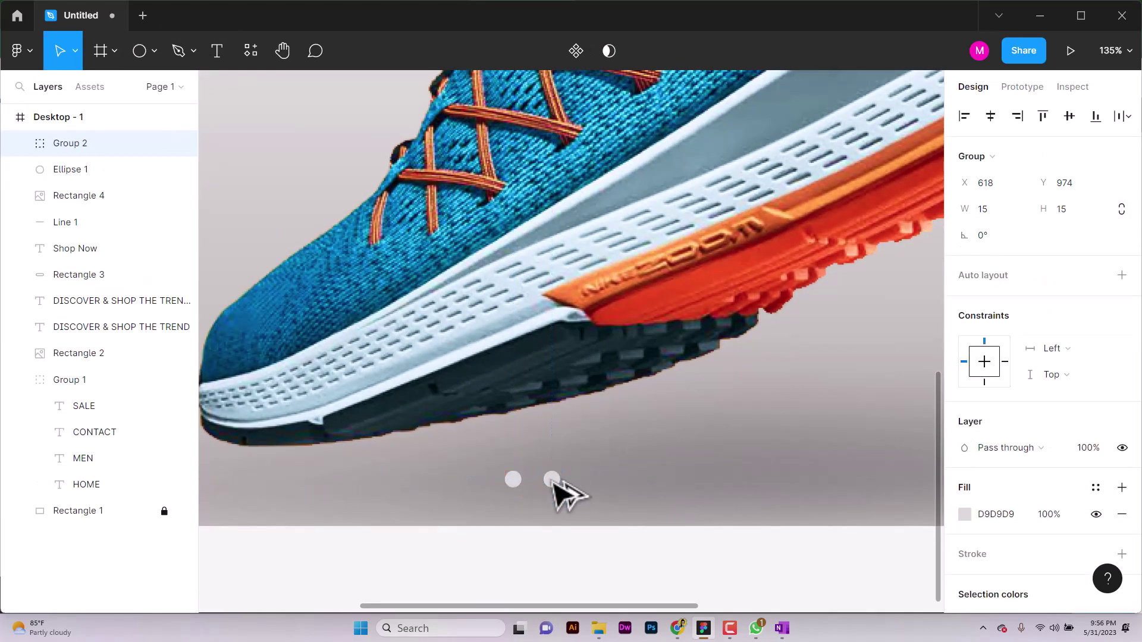
key("ctrl+z")
key("ctrl+z")
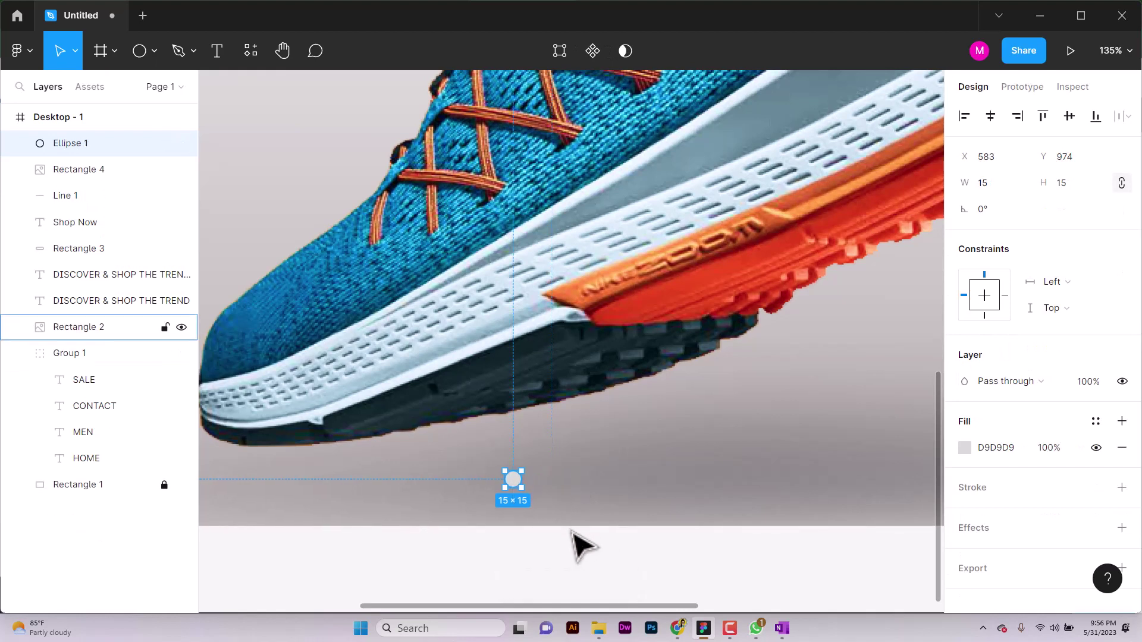
Duplicate the small circle twice in a horizontal row, leaving 20 px gaps between the circles.
left_click_drag(515, 479, 562, 482)
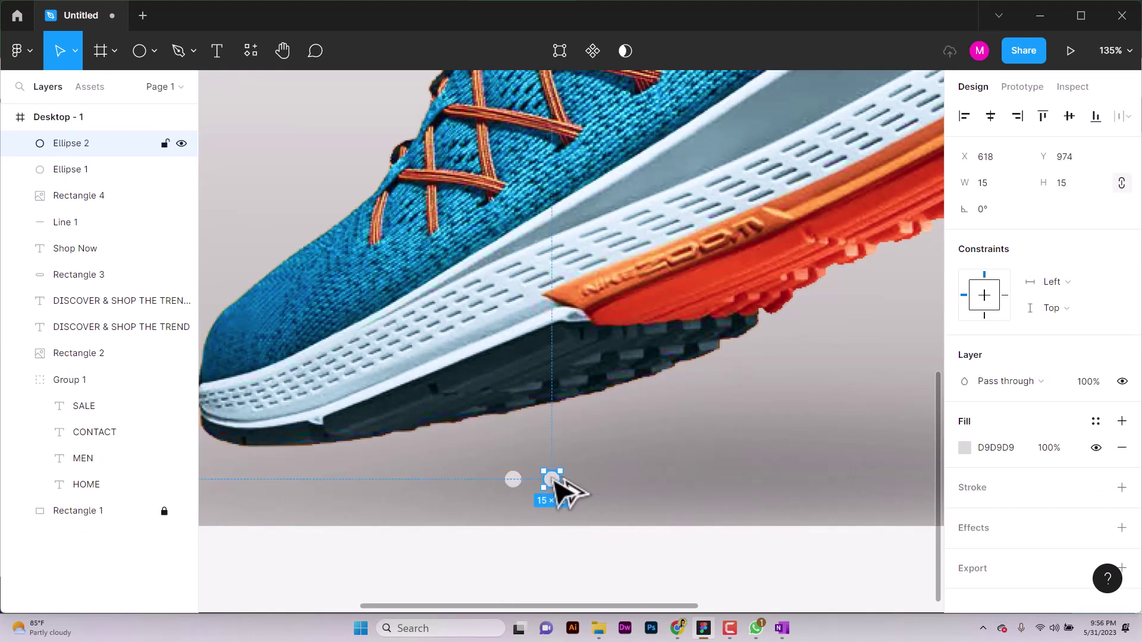
key("ctrl+d")
Remove the fill from the two outer circles and give them a 1 px inside stroke in red E2431C.
left_click(513, 479, "shift")
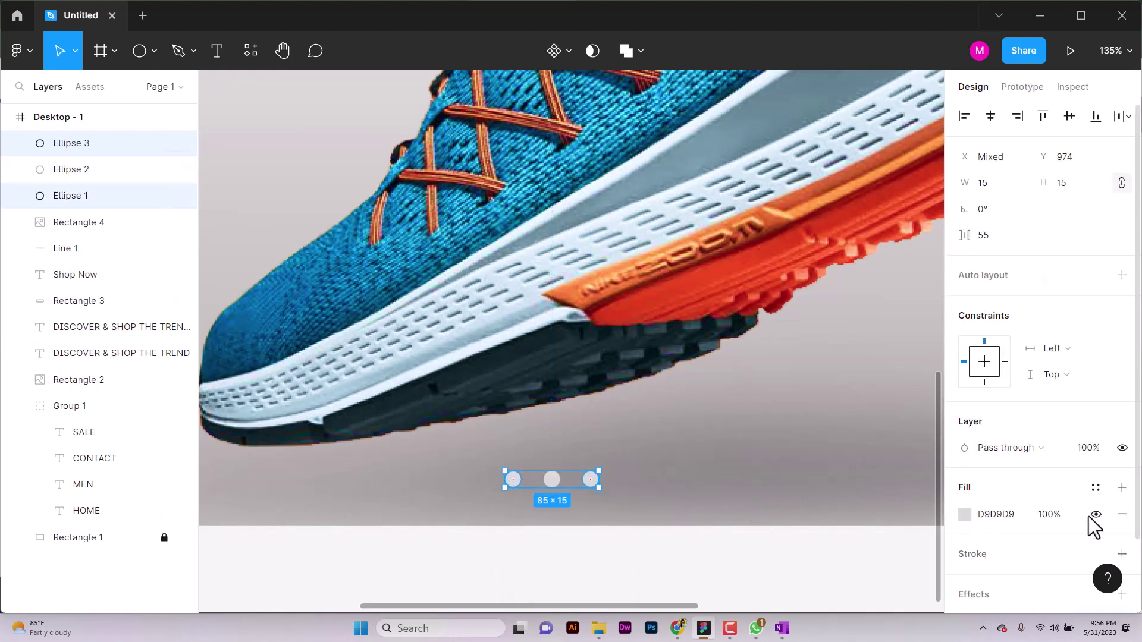
left_click(1121, 514)
left_click(1122, 488)
left_click(964, 515)
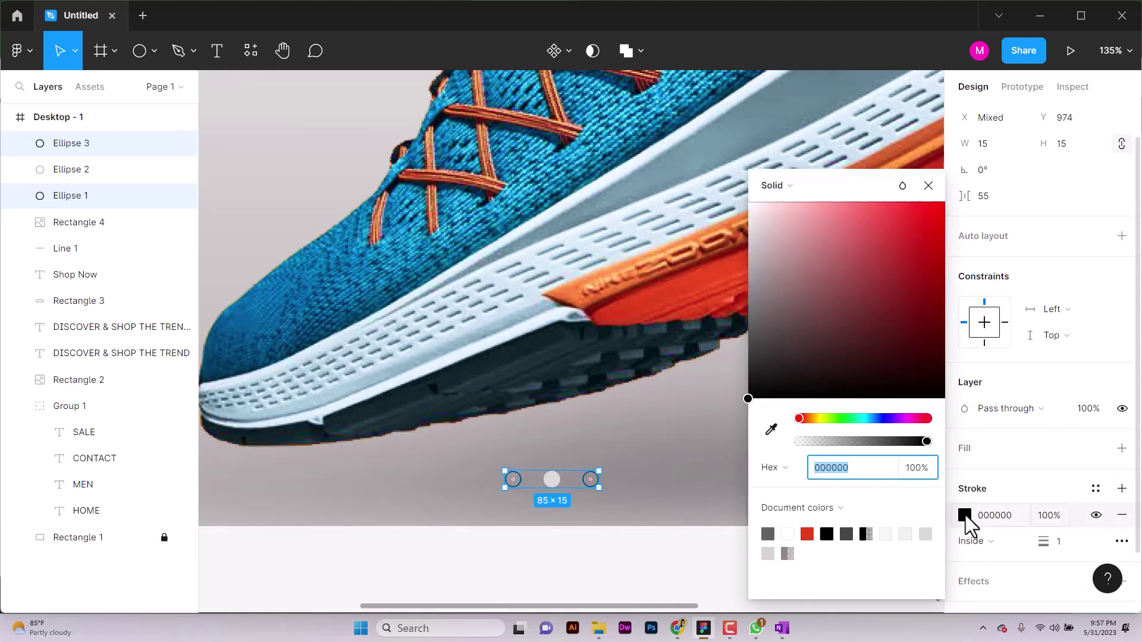
left_click(806, 533)
Fill the middle circle with the red document colour E2431C.
left_click(552, 480)
left_click(964, 432)
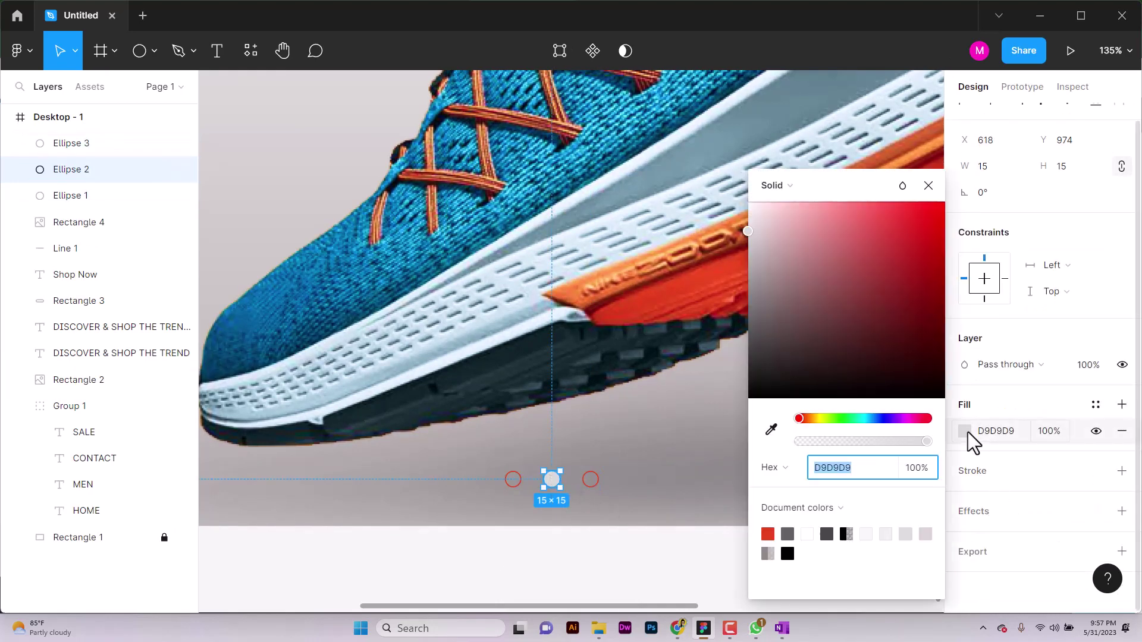
left_click(767, 534)
left_click(543, 586)
scroll(543, 586, "down", 5)
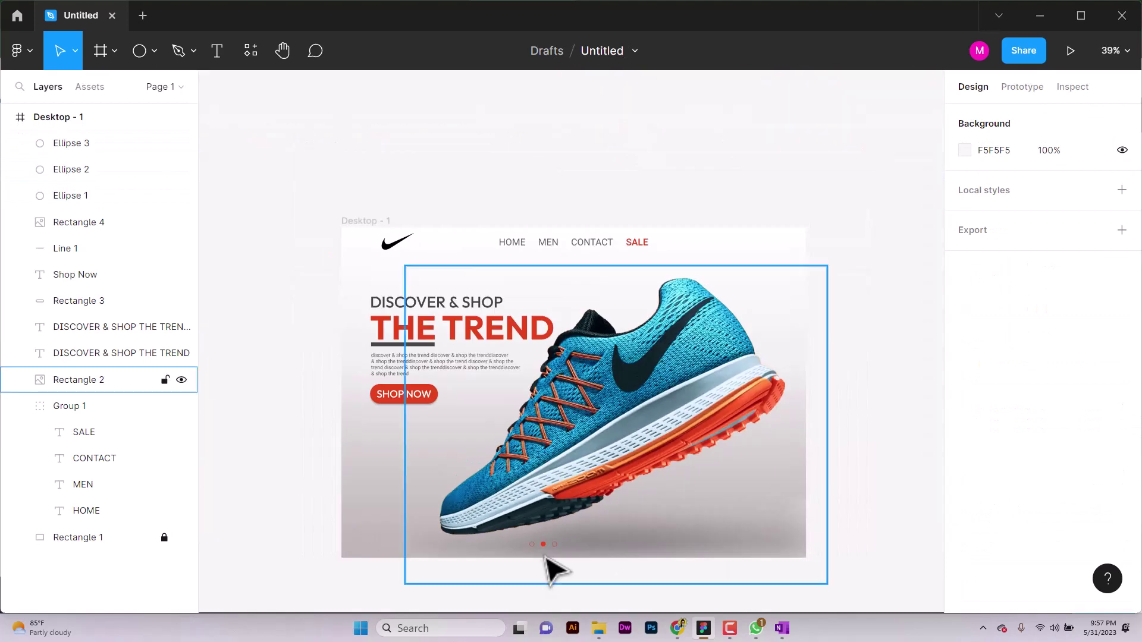
Group the three small circles and centre the group horizontally in the desktop frame.
scroll(520, 538, "up", 4)
left_click(513, 530)
left_click(543, 530, "shift")
left_click(572, 530, "shift")
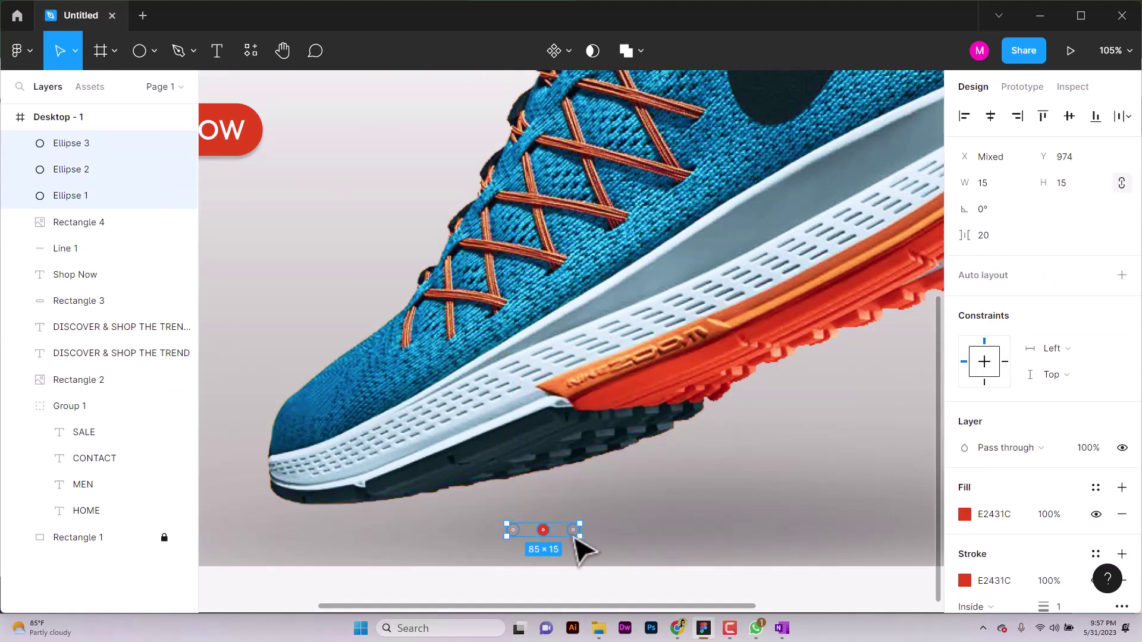
key("ctrl+g")
left_click(991, 117)
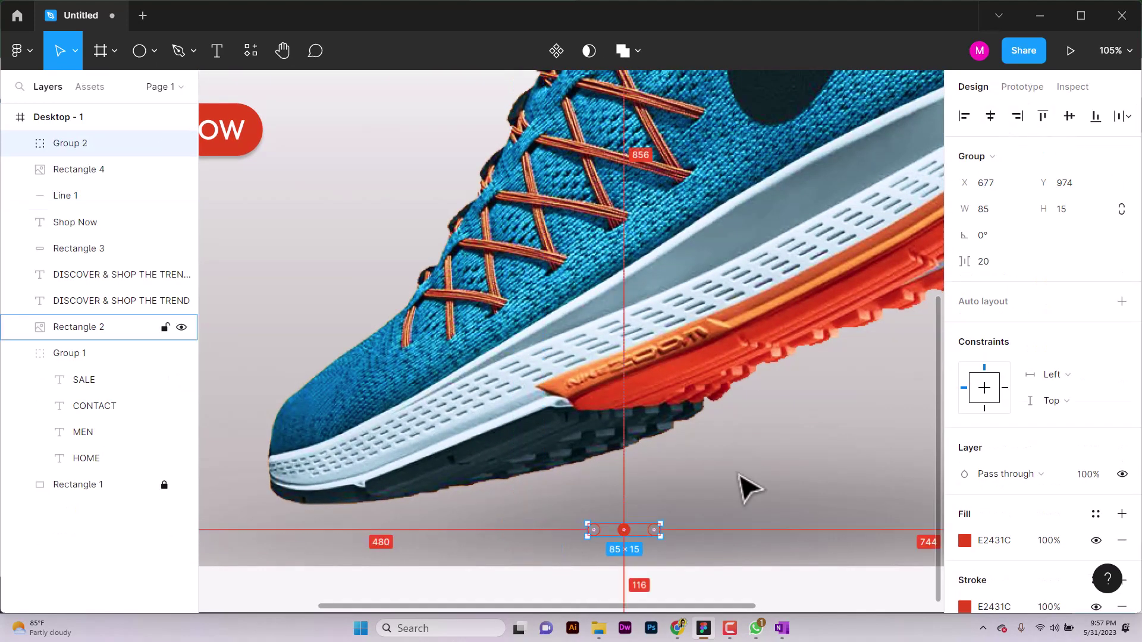
scroll(650, 573, "down", 4)
left_click(650, 574)
left_click(646, 505)
scroll(648, 509, "up", 5)
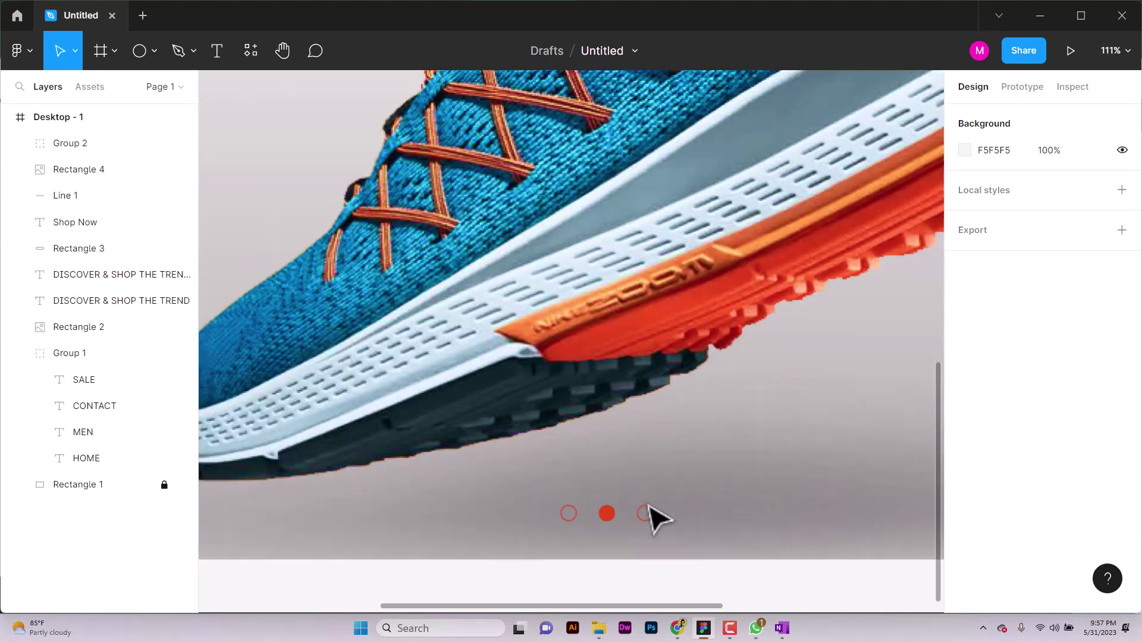
left_click(658, 527)
double_click(654, 525)
double_click(655, 525)
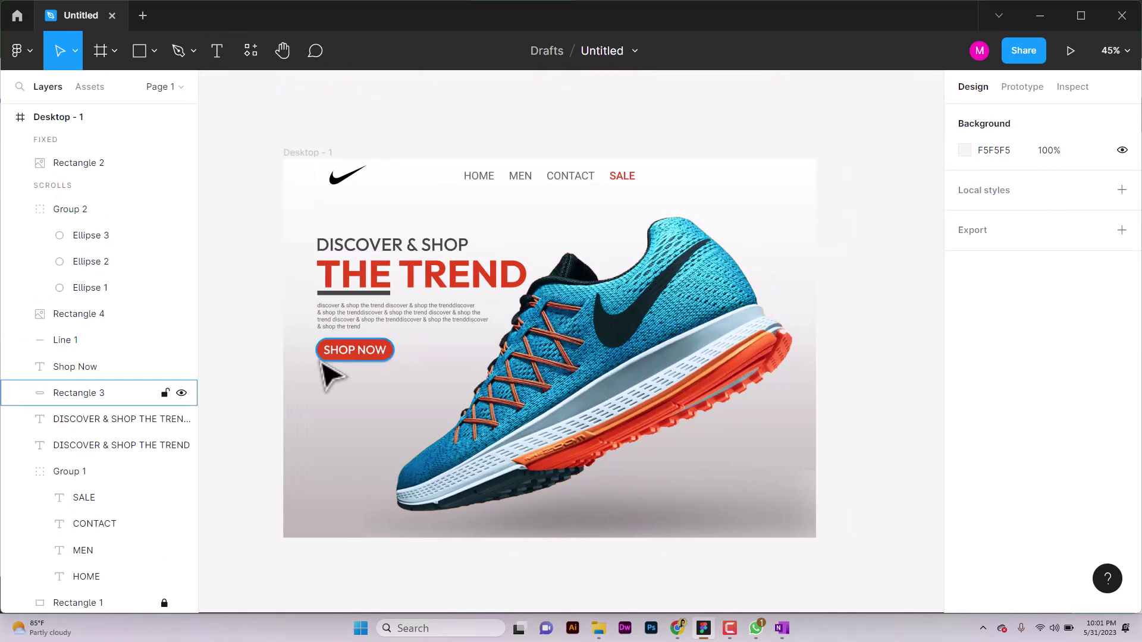
Copy the red SHOP NOW button rectangle to just below the SALE navigation item and reduce the copy's width to 132.
left_click(321, 356)
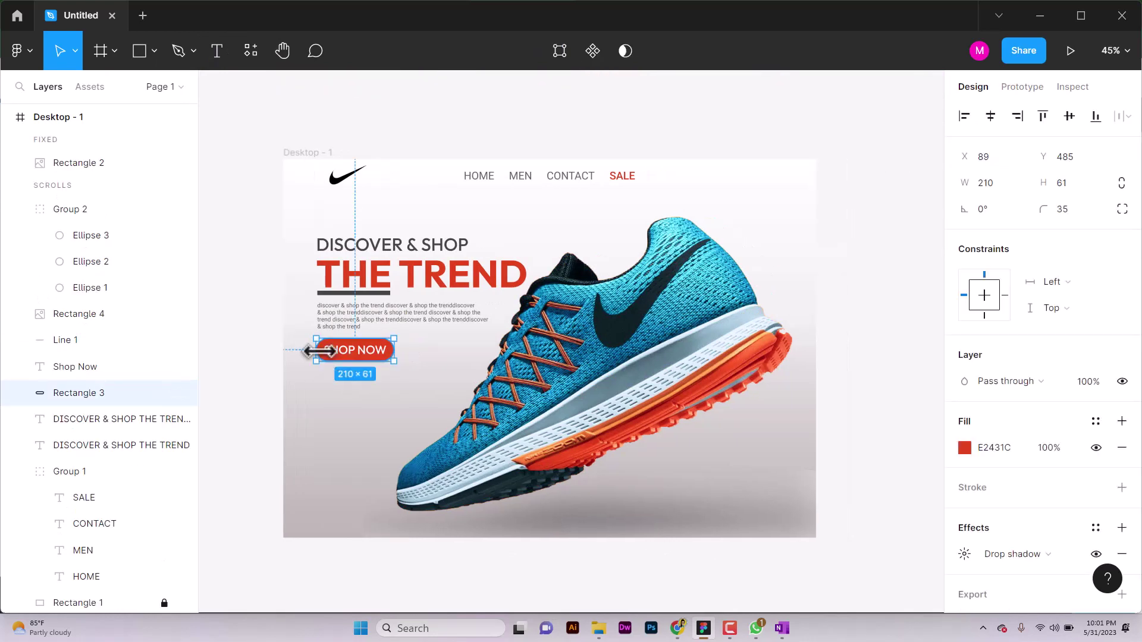
left_click_drag(338, 344, 635, 196)
left_click(815, 214)
scroll(645, 238, "up", 5)
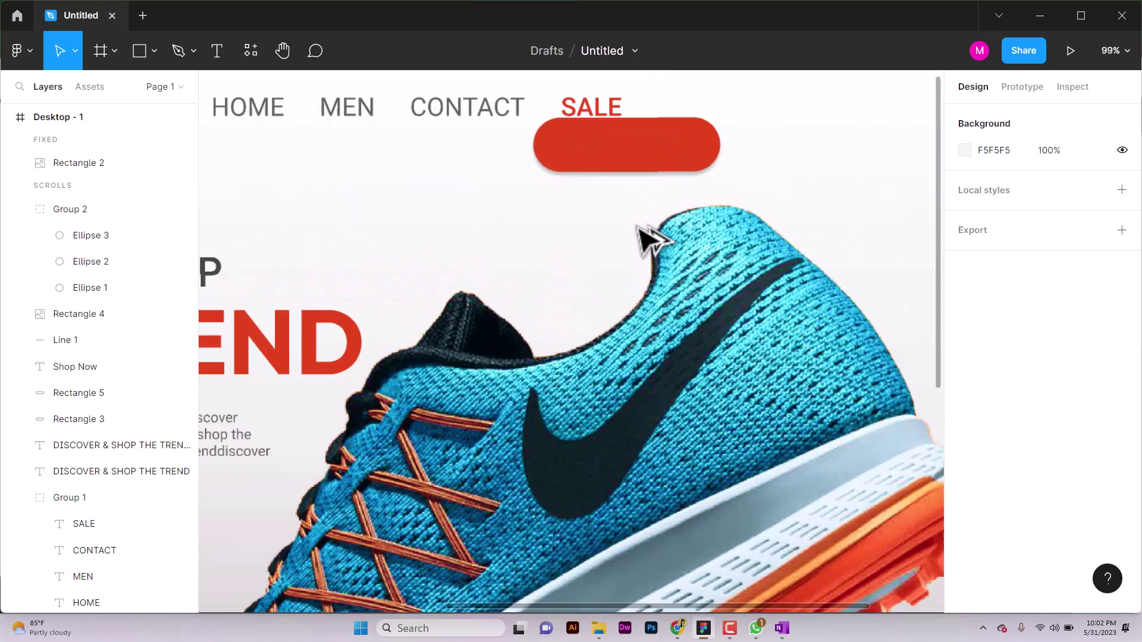
left_click(672, 359)
left_click_drag(740, 325, 653, 335)
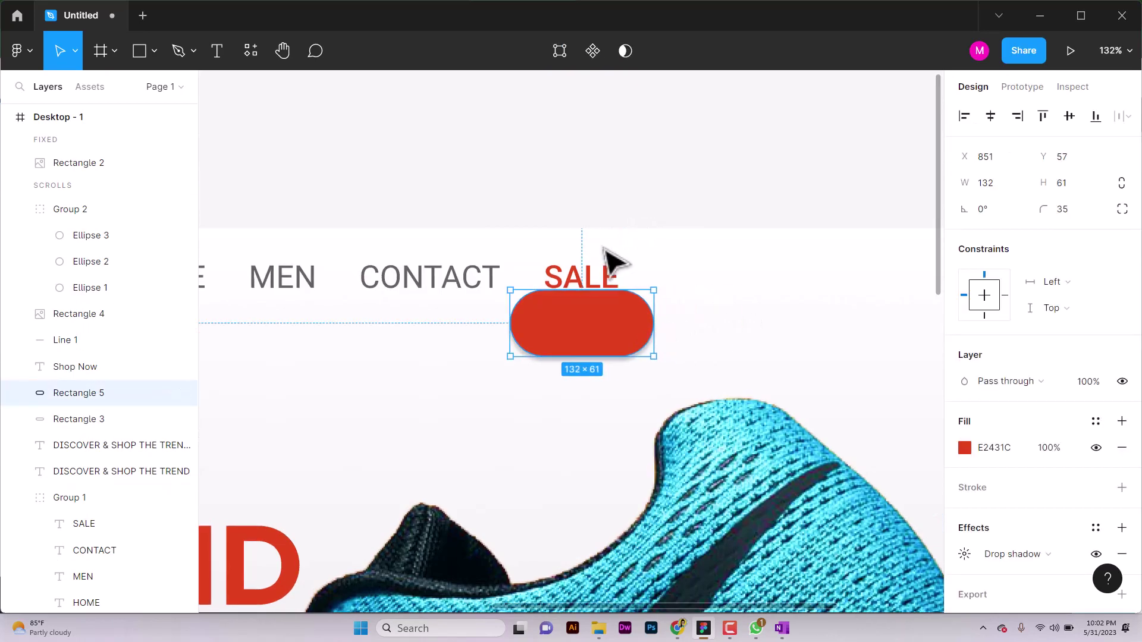
Move the navigation Group 1 to the top of the scrolling layers and set the SALE text fill to white FFFFFF.
left_click(601, 279)
left_click_drag(151, 181, 147, 196)
double_click(564, 275)
key("ctrl+a")
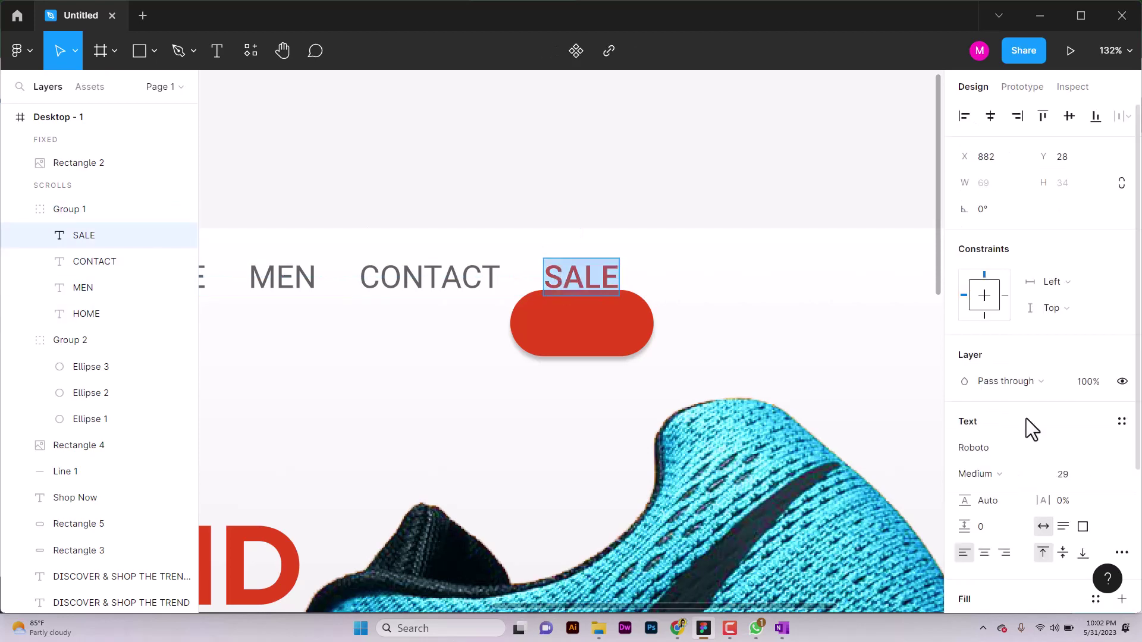
scroll(997, 508, "down", 3)
left_click(965, 436)
left_click(768, 537)
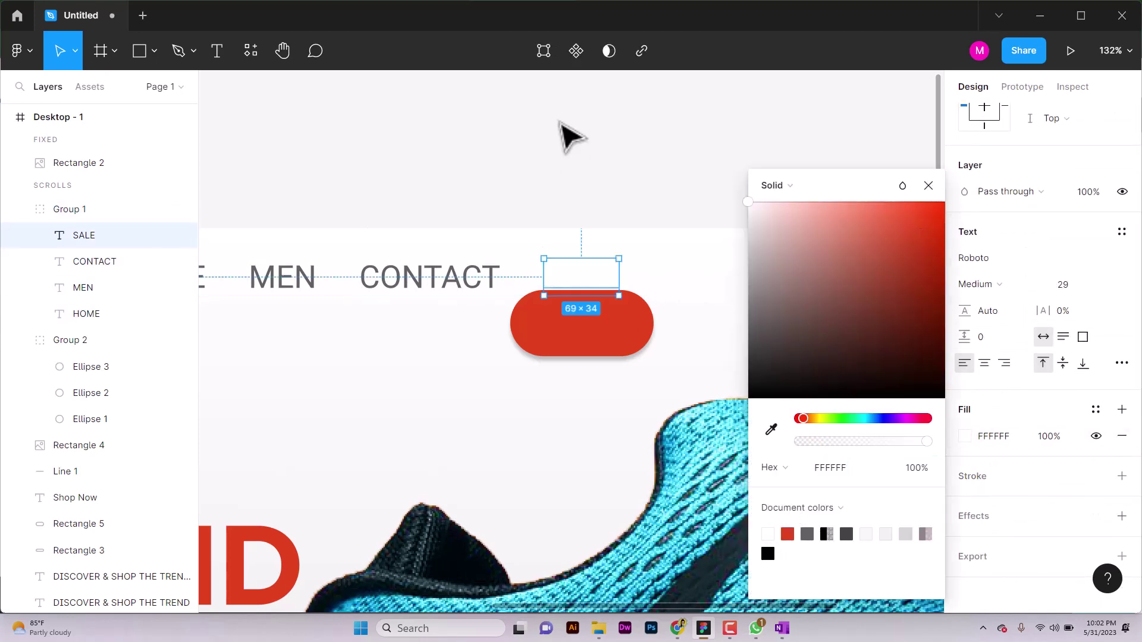
Move the copied red rectangle up behind the SALE text and narrow it to fit closely around the word.
left_click_drag(581, 328, 583, 304)
left_click_drag(649, 280, 641, 282)
scroll(493, 357, "down", 5)
Change the font of the SHOP NOW button text to Roboto.
left_click(471, 418)
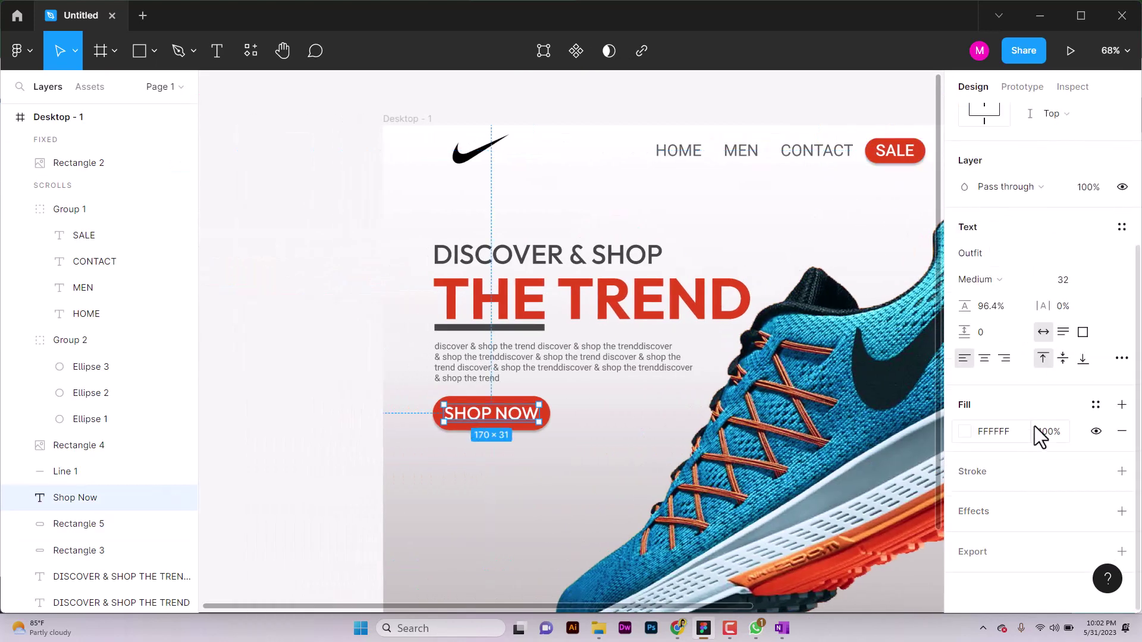
left_click(519, 424)
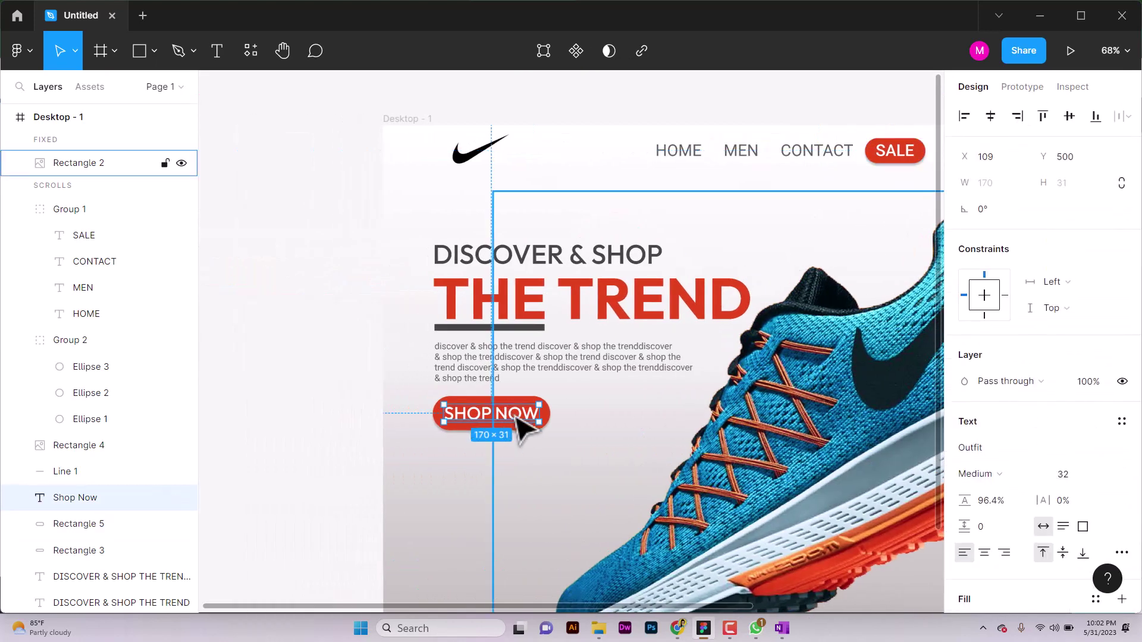
left_click(445, 411)
left_click(1000, 450)
type("Ro")
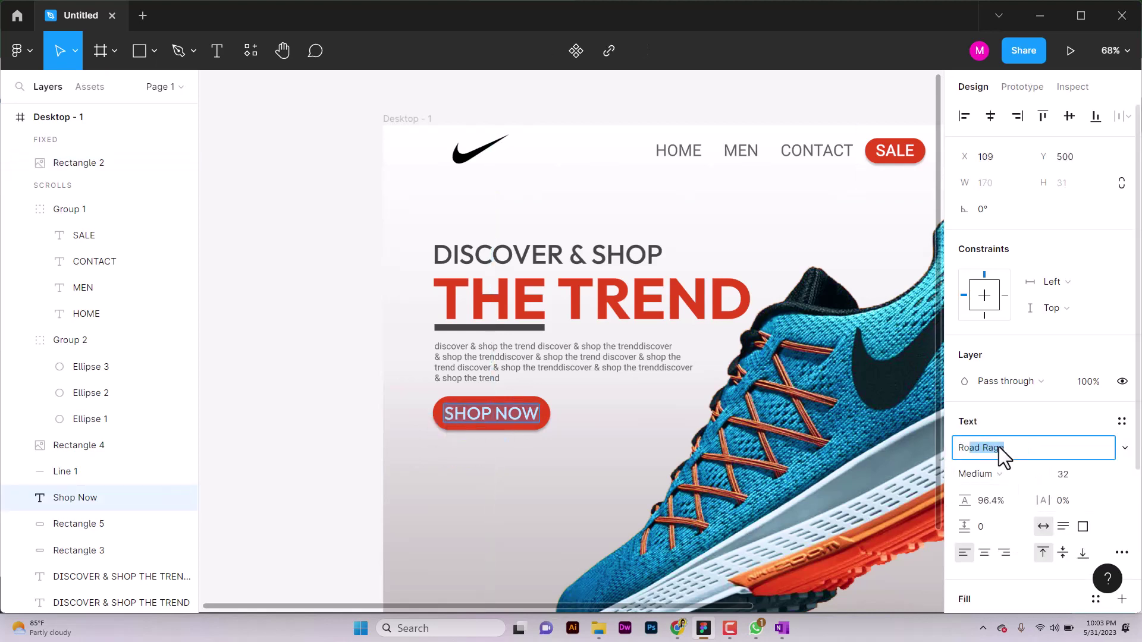
type("boto")
key("Return")
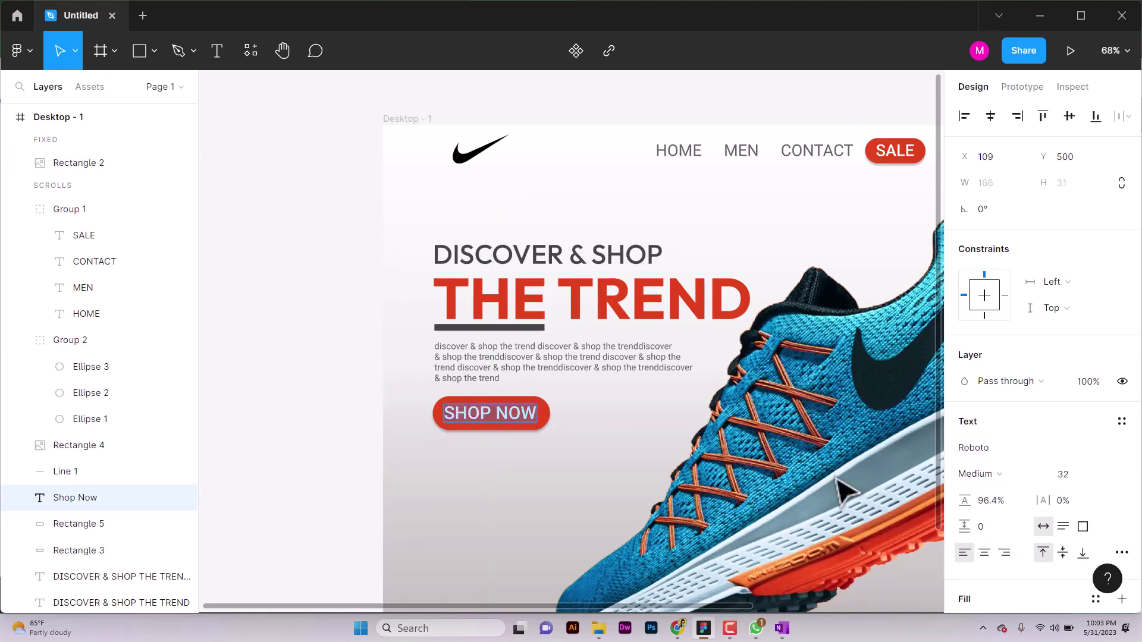